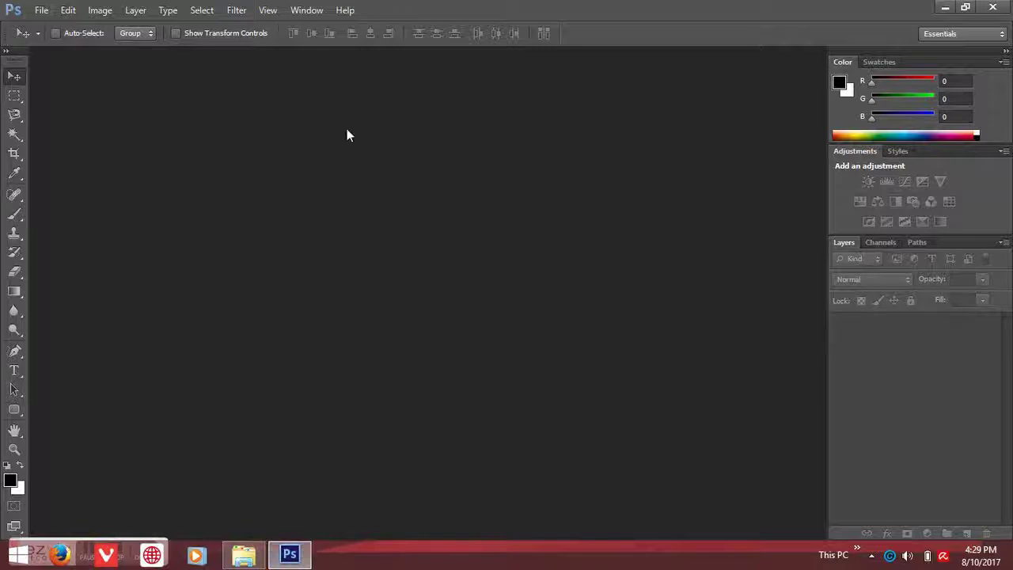
# Create a new 1280 × 720 pixel document with a white background.
pyautogui.click(40, 11)
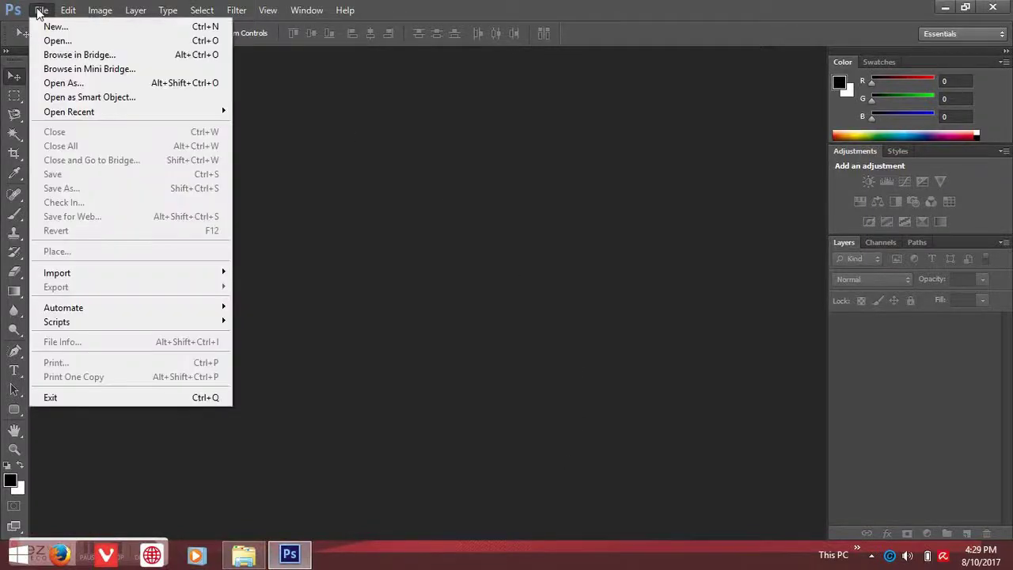
pyautogui.click(49, 26)
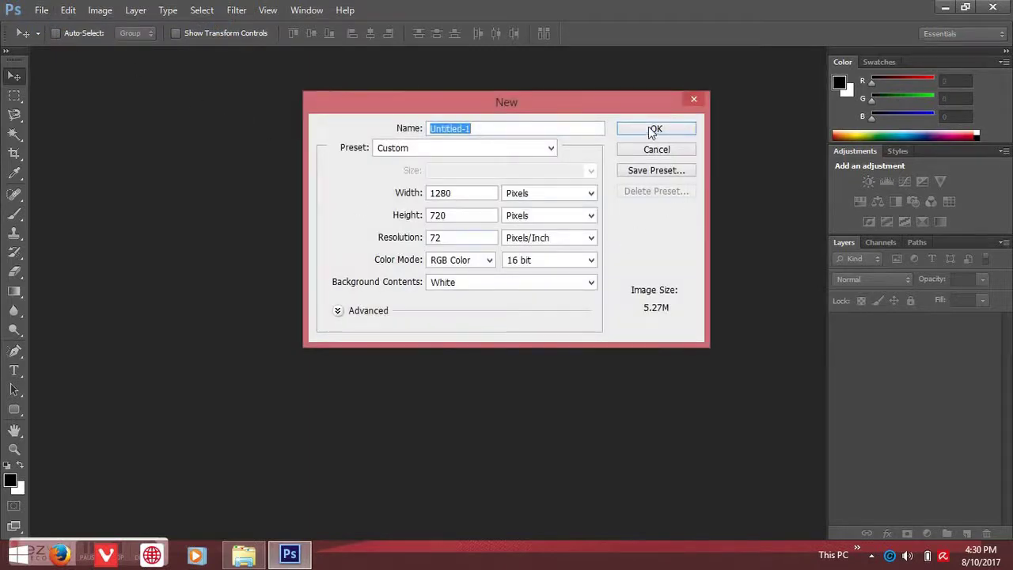
pyautogui.click(652, 130)
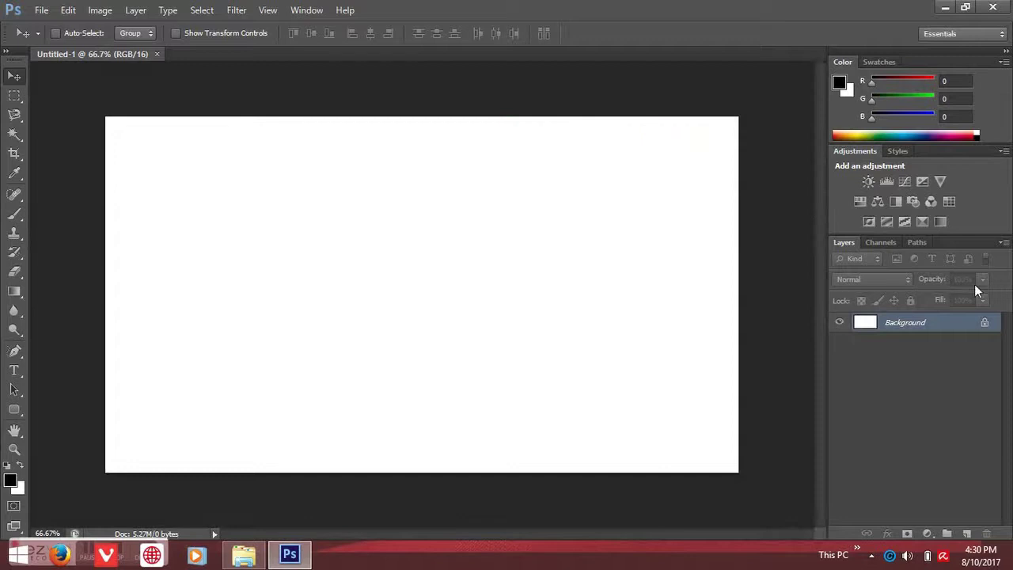
pyautogui.doubleClick(984, 324)
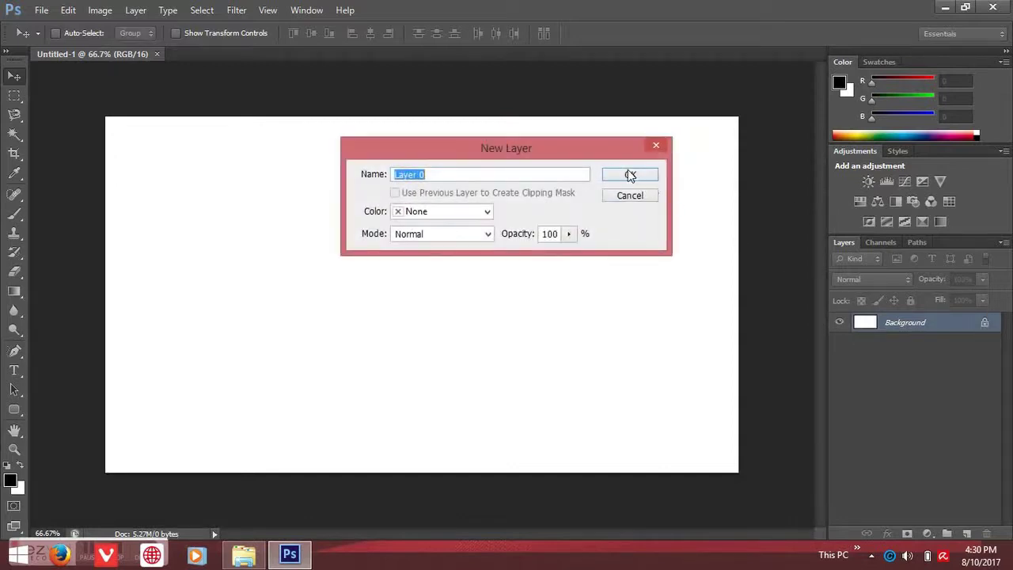
# Convert the Background into Layer 0 and fill it with dark gray #3c3a3a.
pyautogui.click(629, 174)
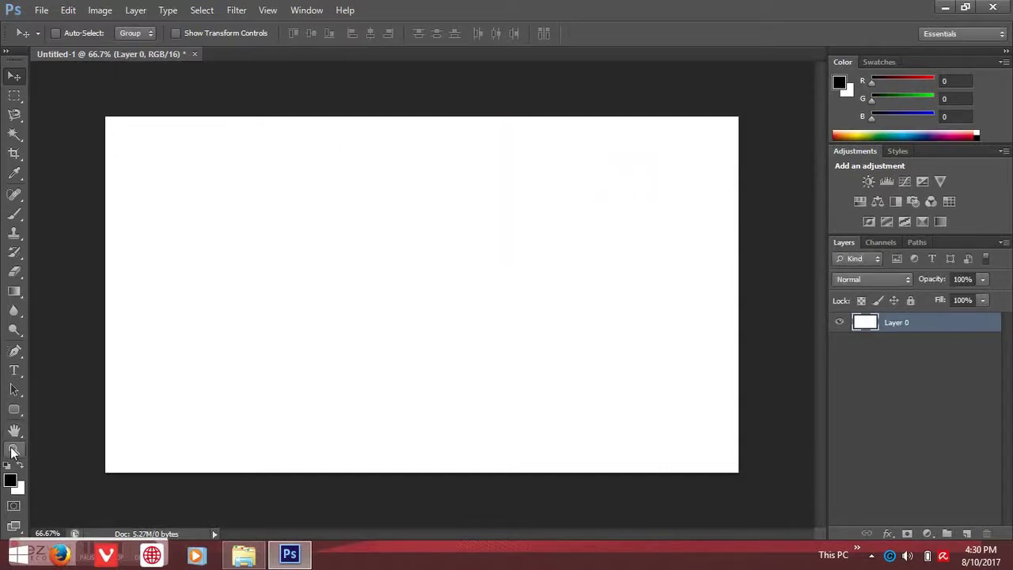
pyautogui.click(21, 492)
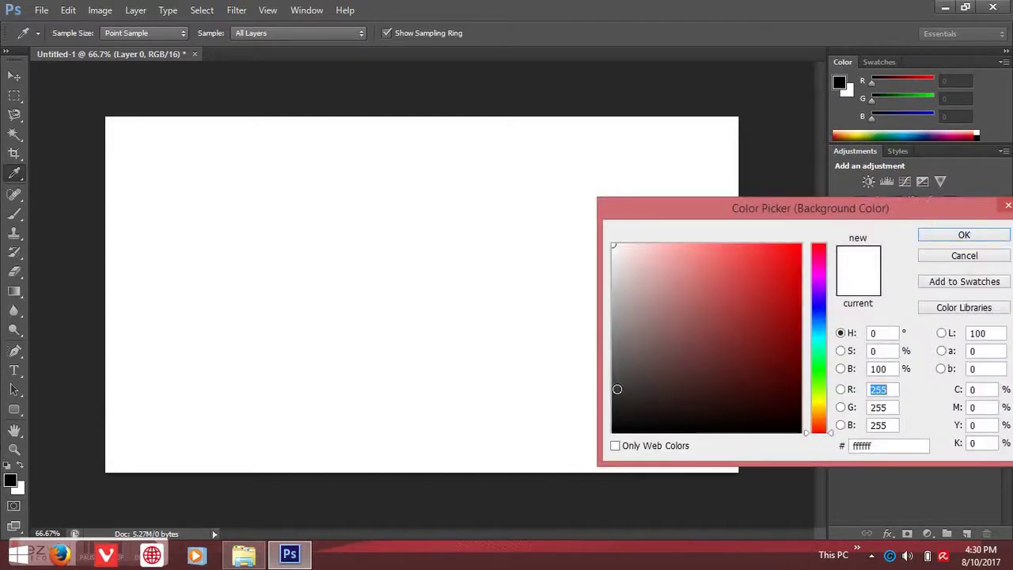
pyautogui.click(616, 396)
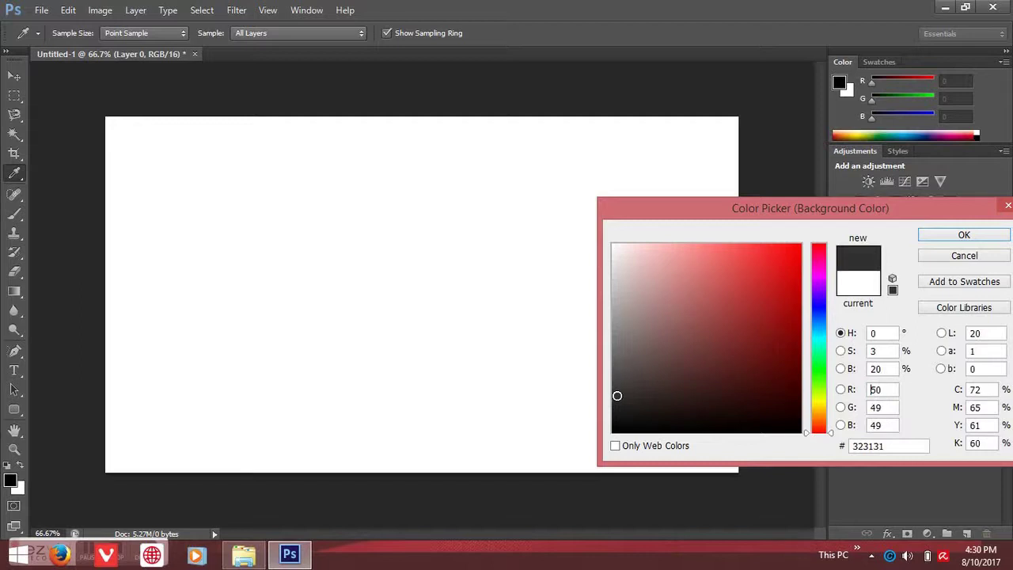
pyautogui.click(614, 391)
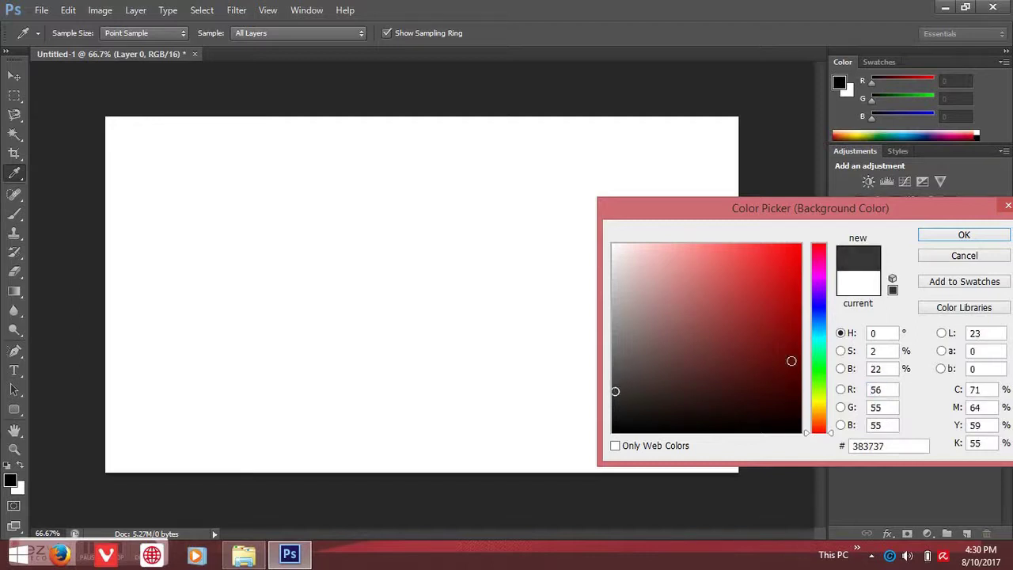
pyautogui.click(618, 388)
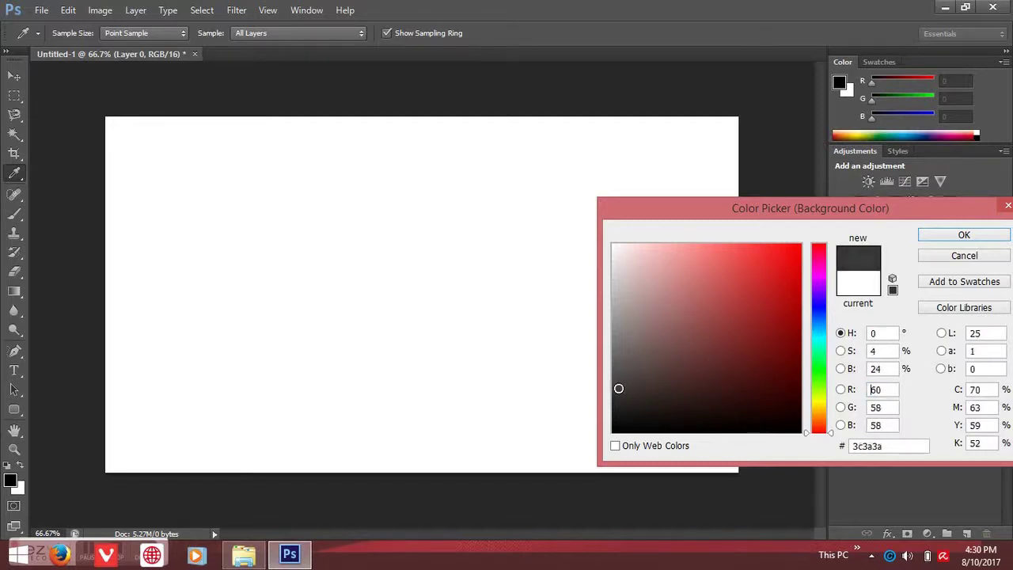
pyautogui.click(961, 236)
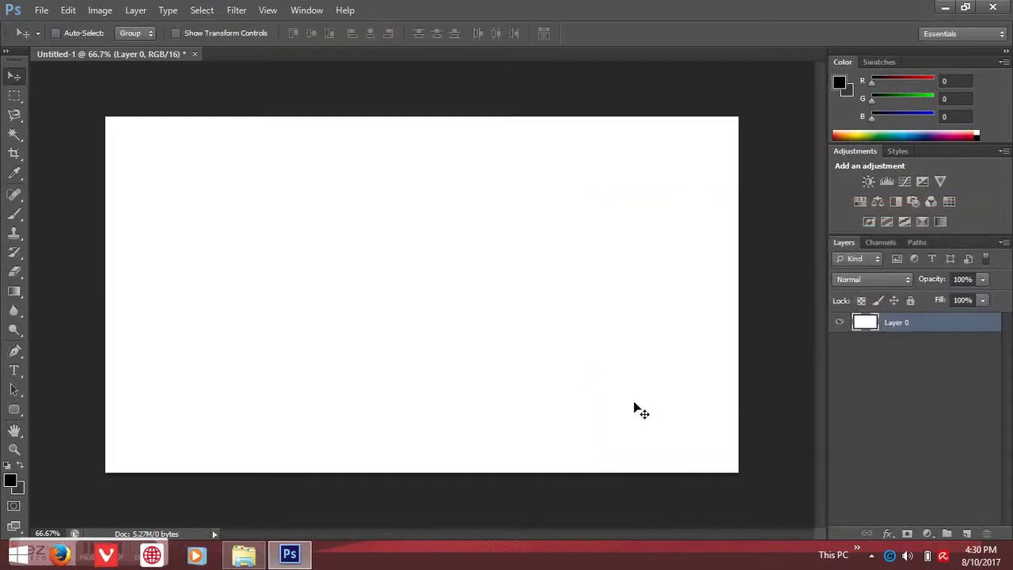
pyautogui.hotkey('ctrl', 'BackSpace')
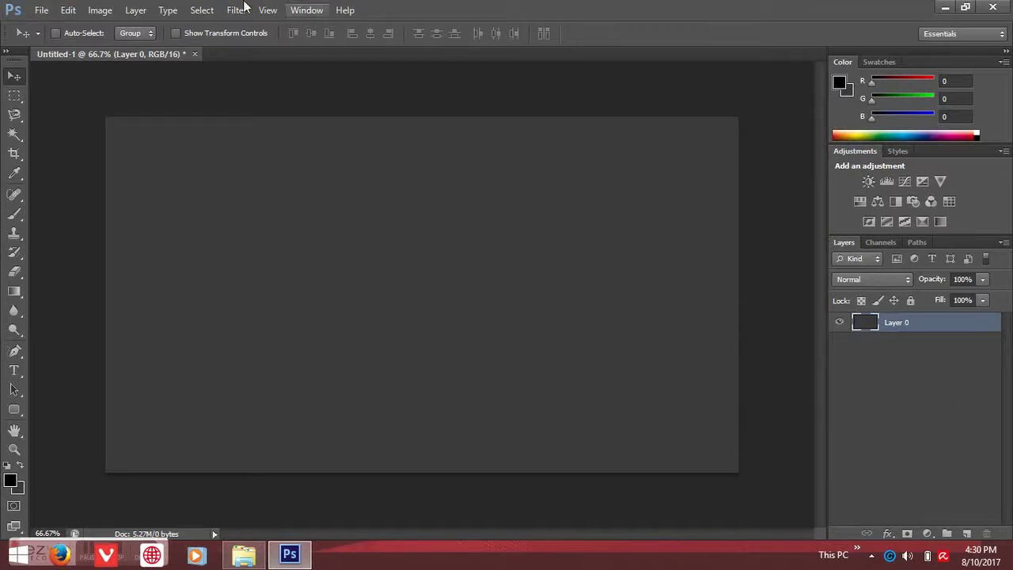
# Fit the canvas to the screen and type ELACHEY at the left in black 72 pt Euphemia.
pyautogui.click(14, 449)
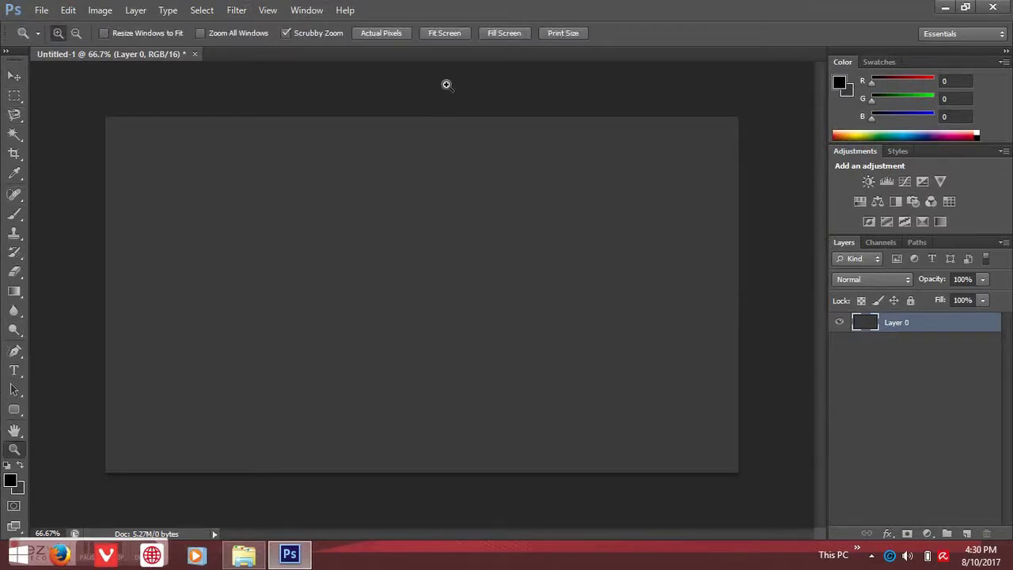
pyautogui.click(445, 34)
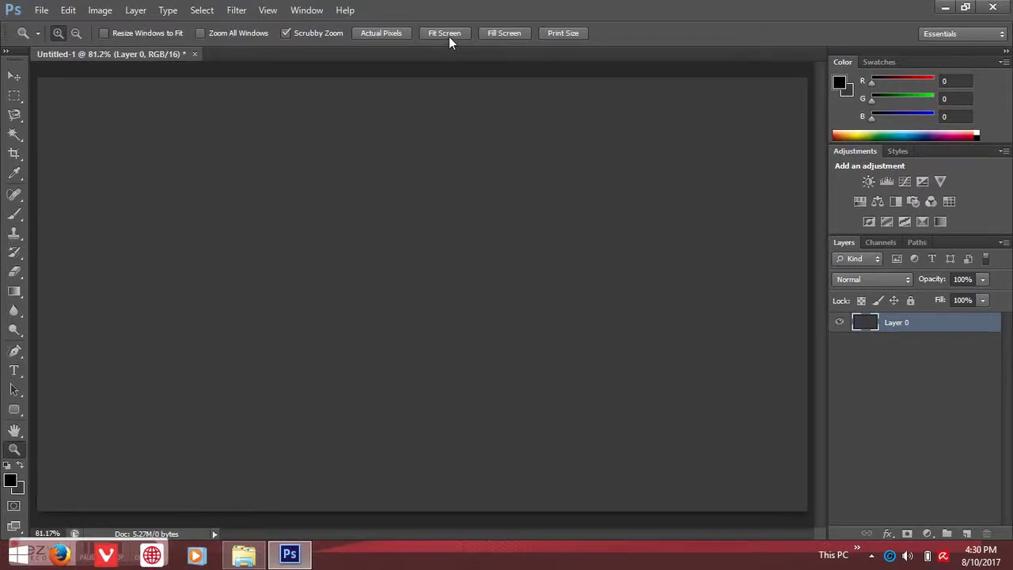
pyautogui.click(14, 370)
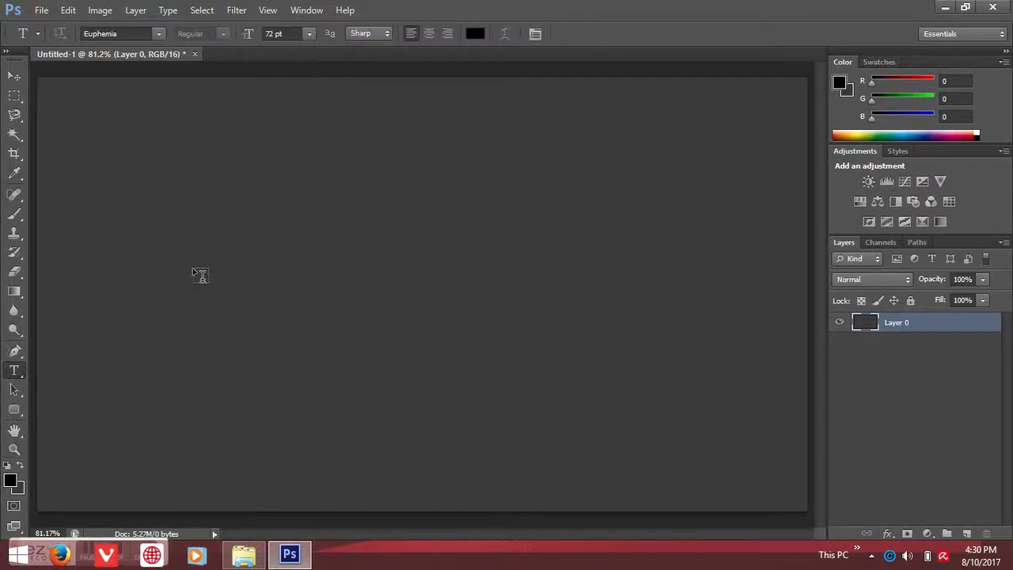
pyautogui.click(159, 292)
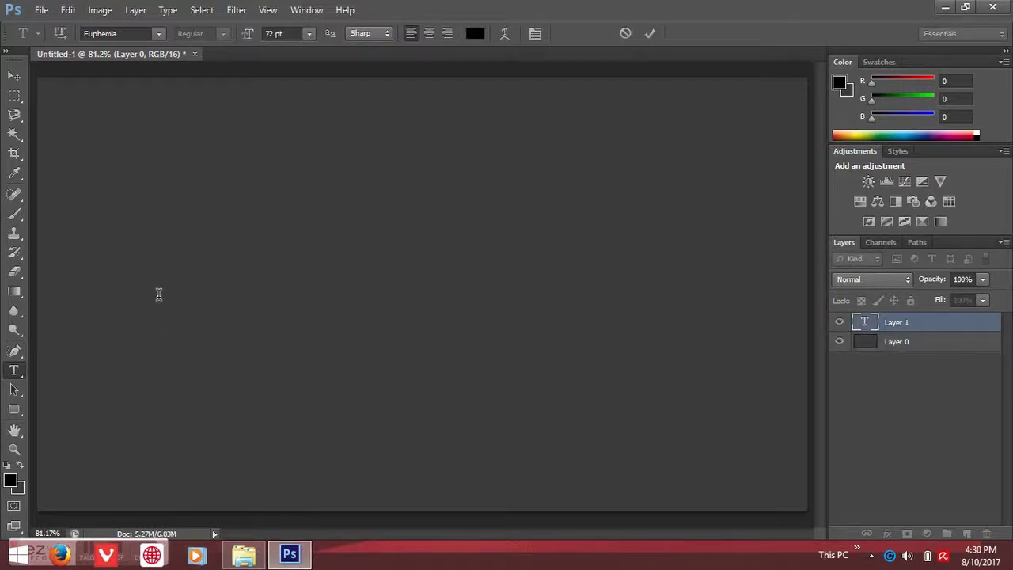
pyautogui.write('E')
pyautogui.write('LACHEY')
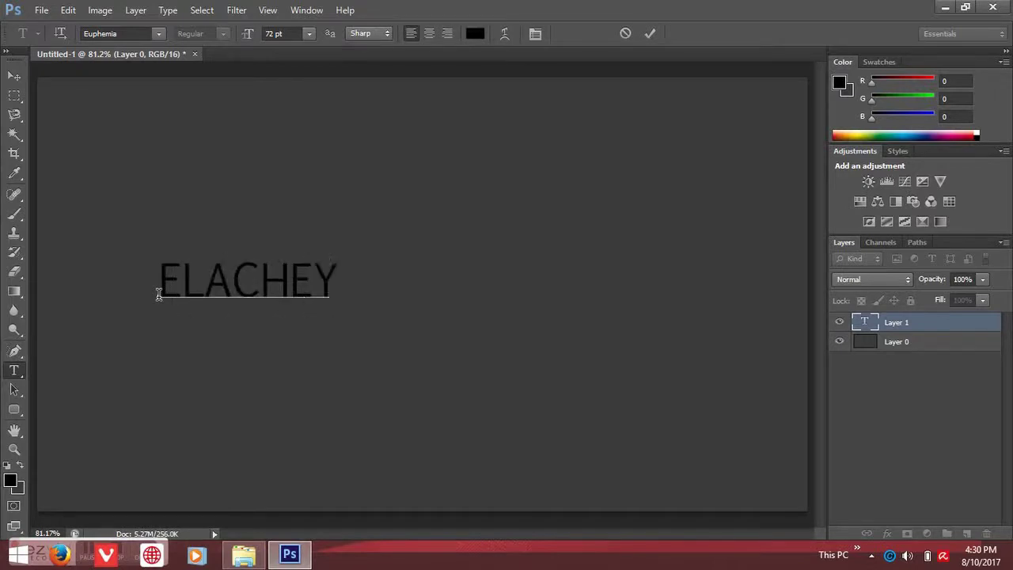
pyautogui.click(474, 36)
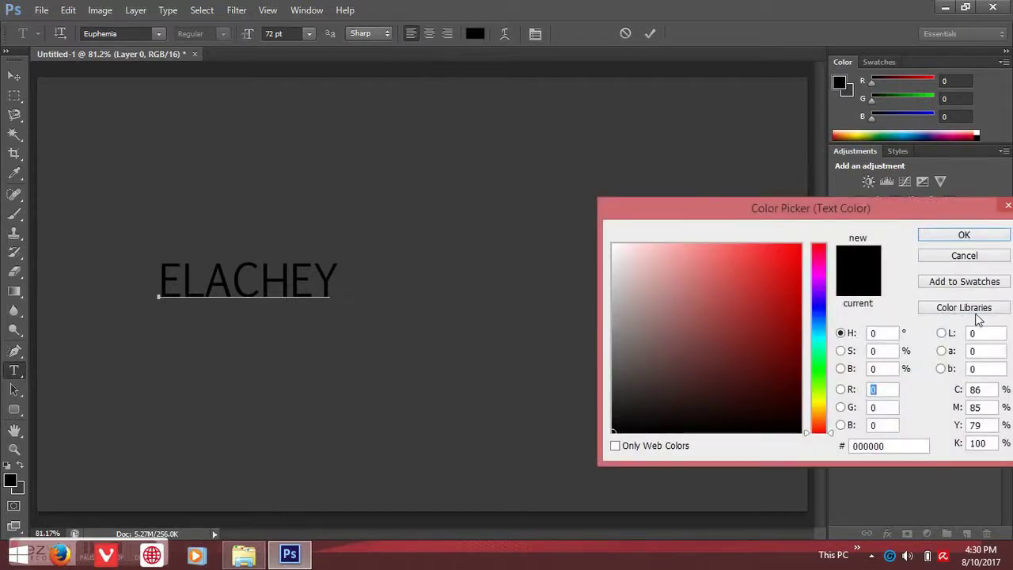
pyautogui.click(957, 235)
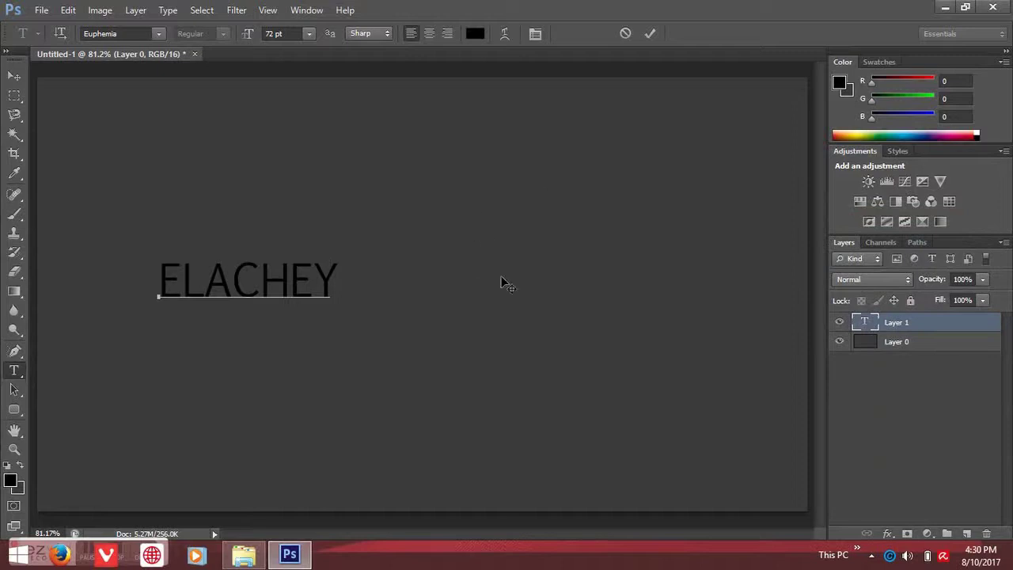
pyautogui.click(41, 9)
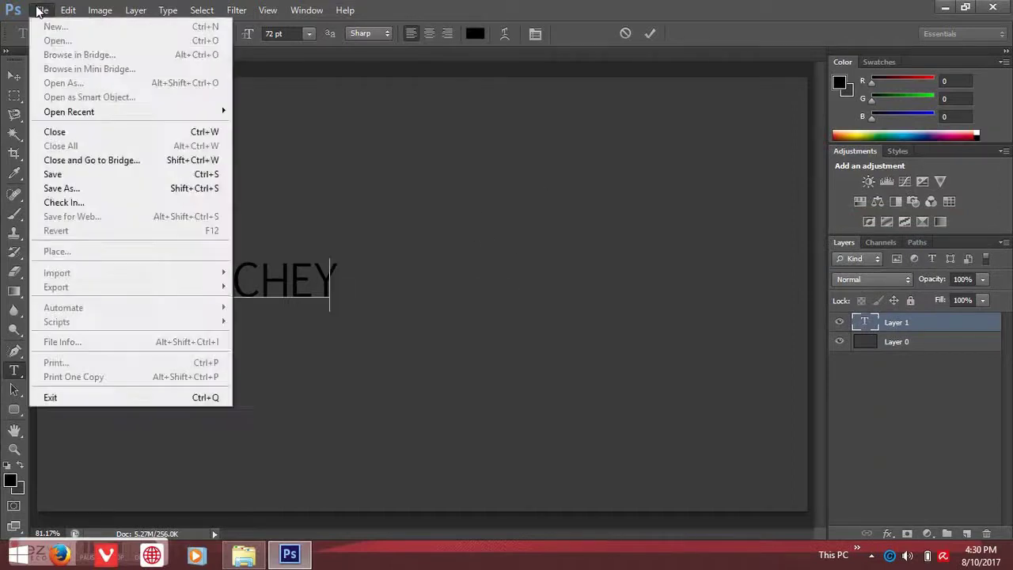
# Free-transform ELACHEY to about 277 pt, centered across the canvas, then select Layer 0.
pyautogui.click(68, 10)
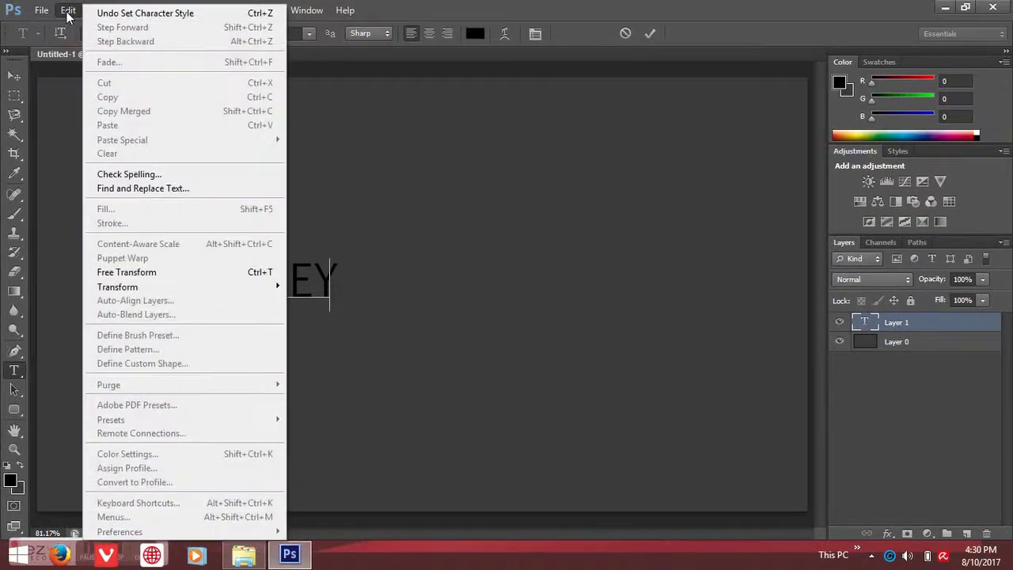
pyautogui.click(167, 273)
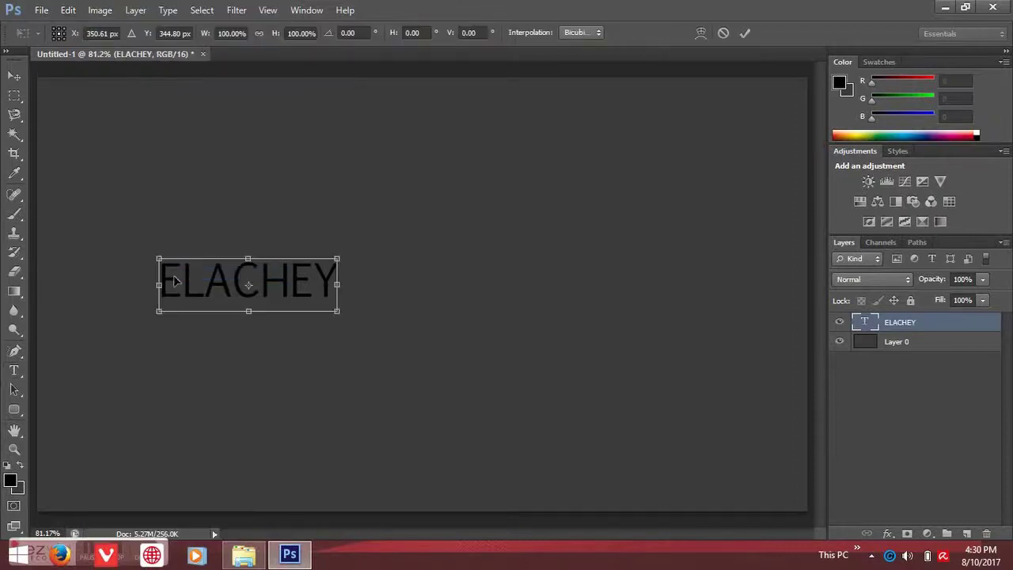
pyautogui.moveTo(299, 288)
pyautogui.mouseDown()
pyautogui.moveTo(473, 278)
pyautogui.moveTo(459, 287)
pyautogui.mouseUp()
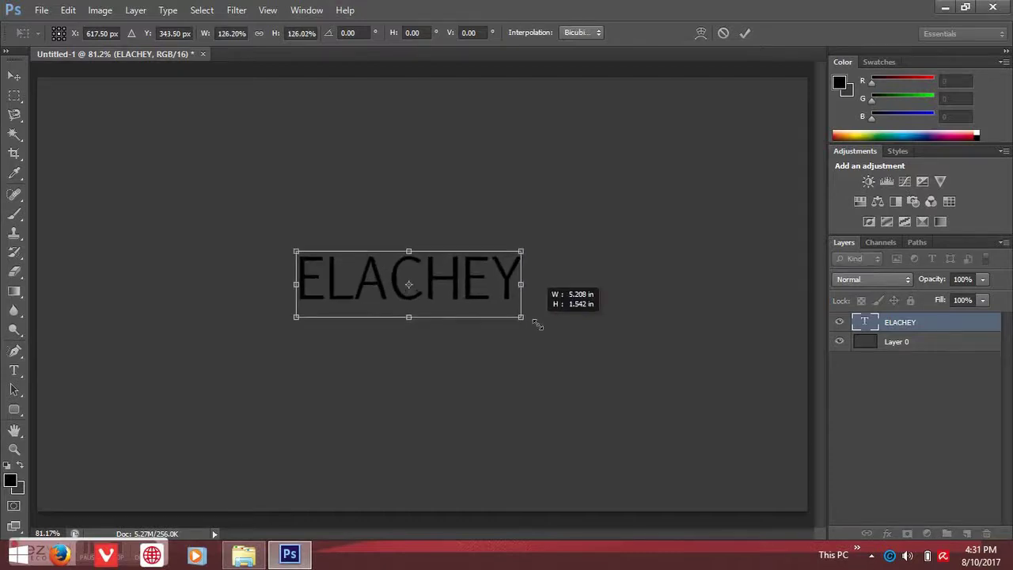
pyautogui.moveTo(497, 310); pyautogui.dragTo(749, 403)
pyautogui.moveTo(518, 292); pyautogui.dragTo(511, 303)
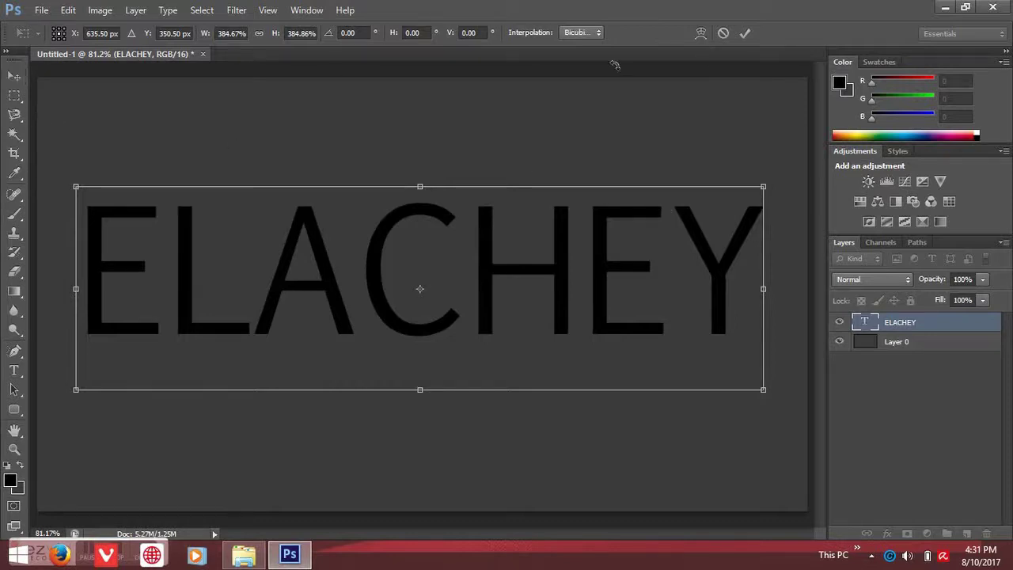
pyautogui.click(738, 34)
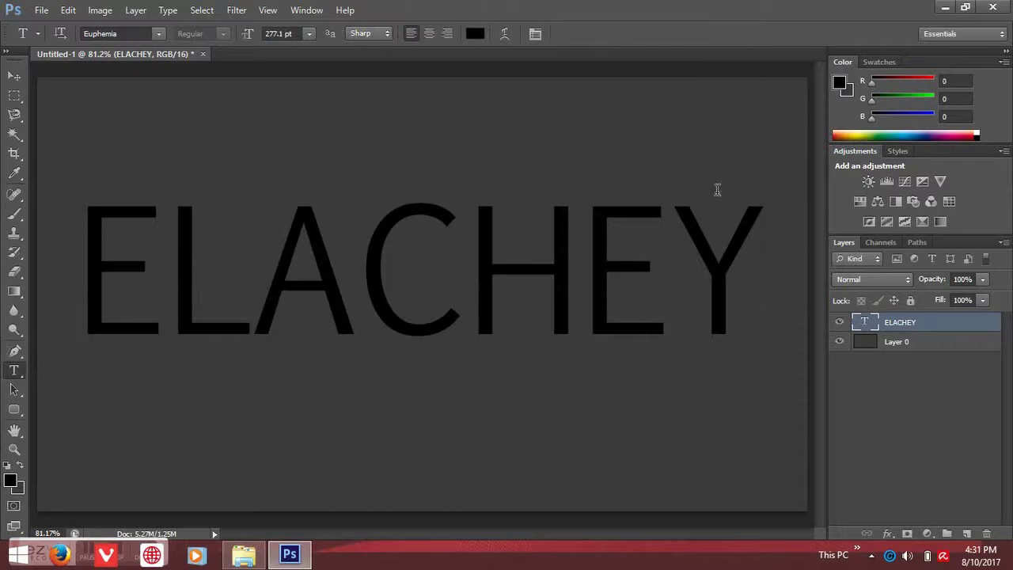
pyautogui.click(907, 344)
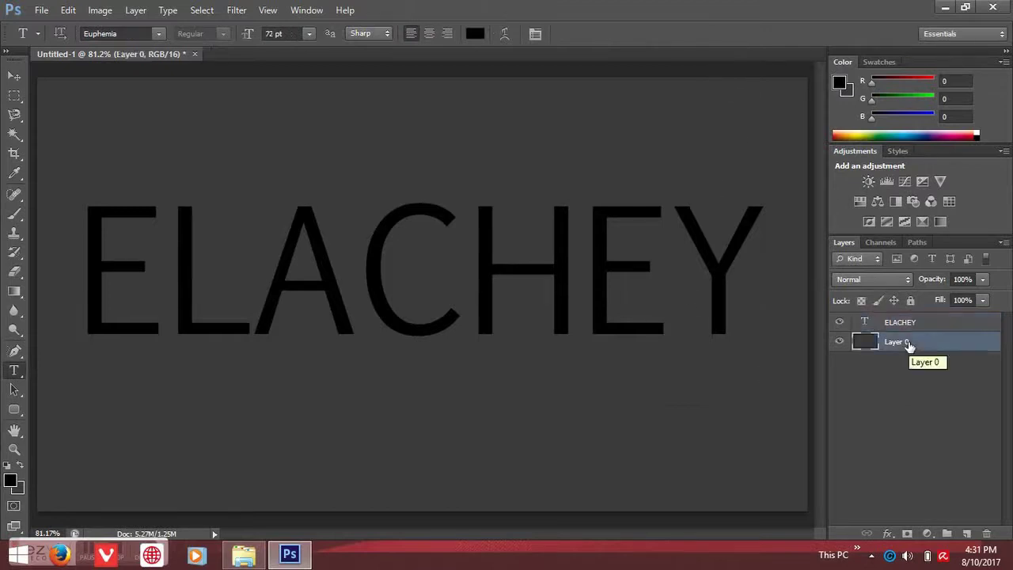
# Add Bevel & Emboss with contour and texture, plus stroke, inner glow, satin and overlays, to Layer 0.
pyautogui.click(887, 534)
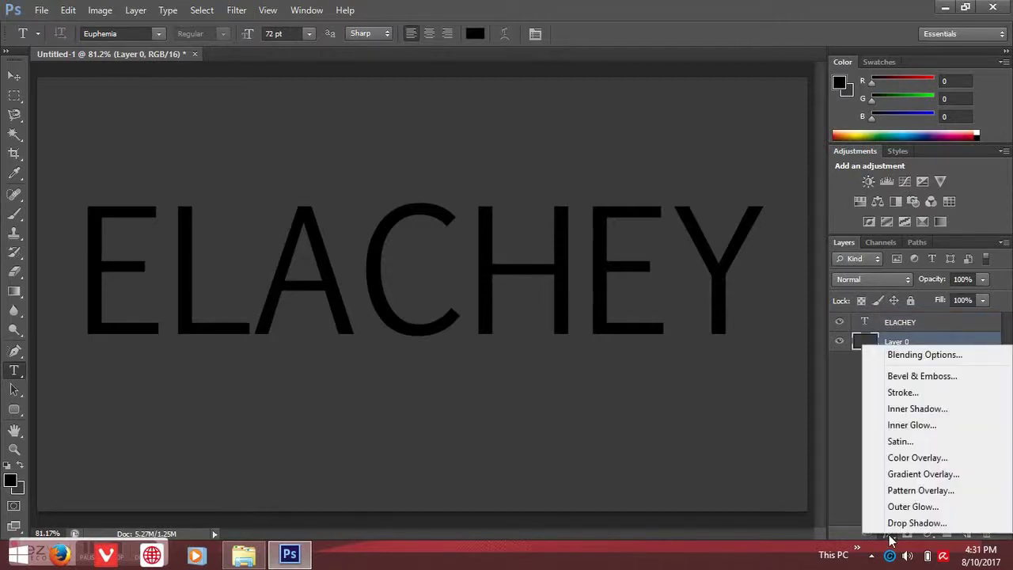
pyautogui.click(894, 376)
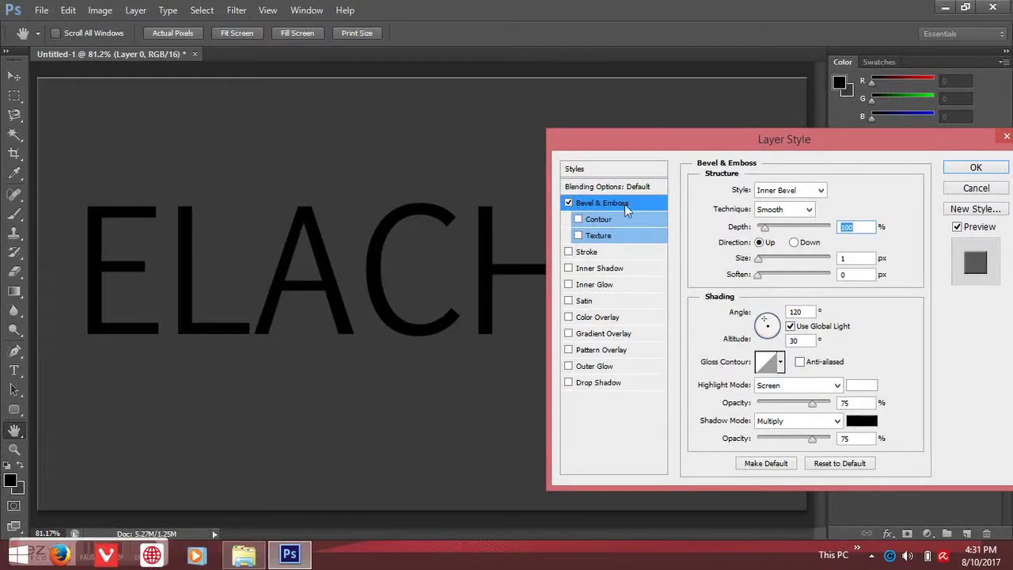
pyautogui.click(578, 220)
pyautogui.click(577, 235)
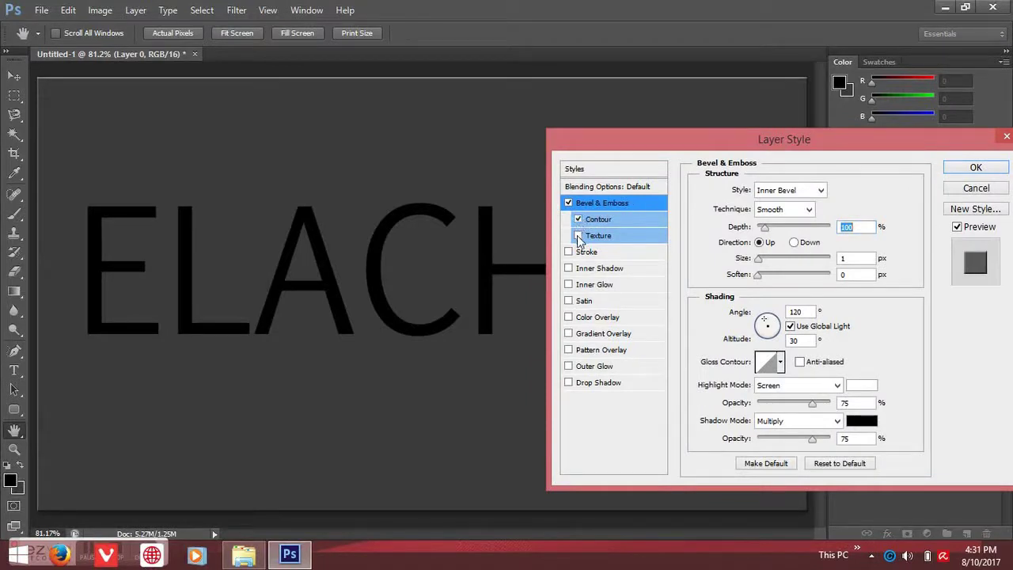
pyautogui.click(568, 252)
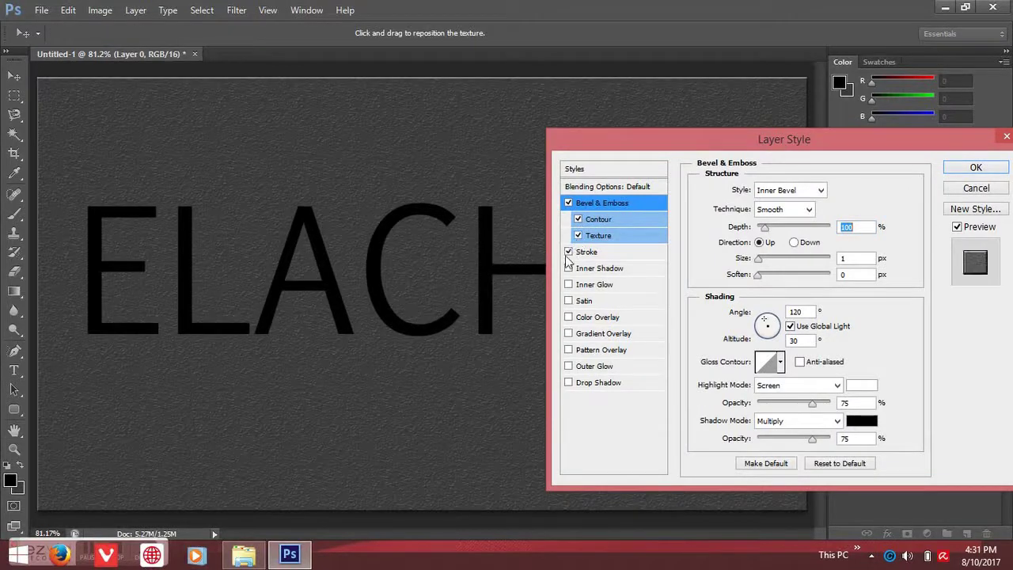
pyautogui.click(568, 284)
pyautogui.click(568, 301)
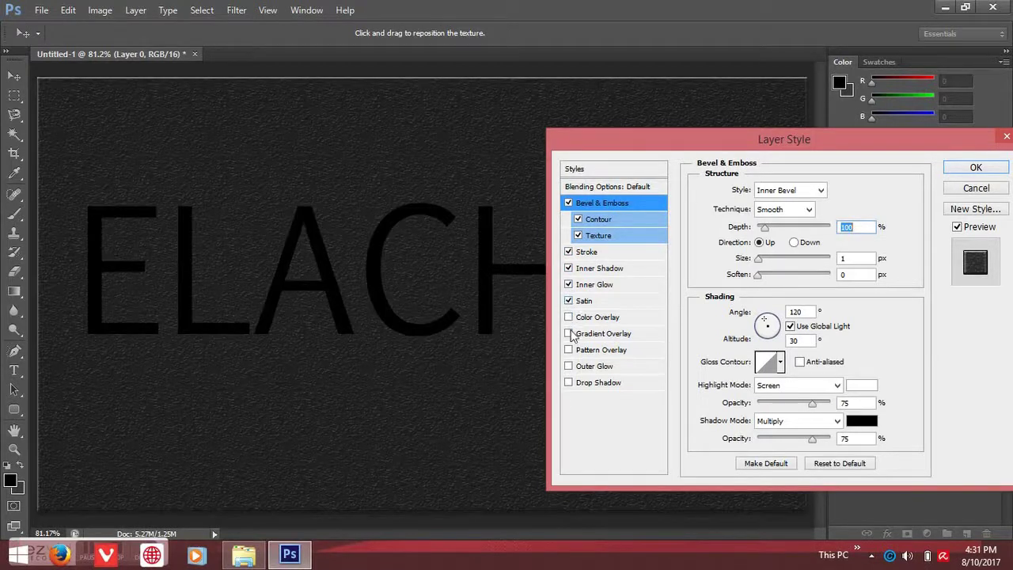
pyautogui.click(568, 317)
pyautogui.click(568, 333)
pyautogui.click(568, 350)
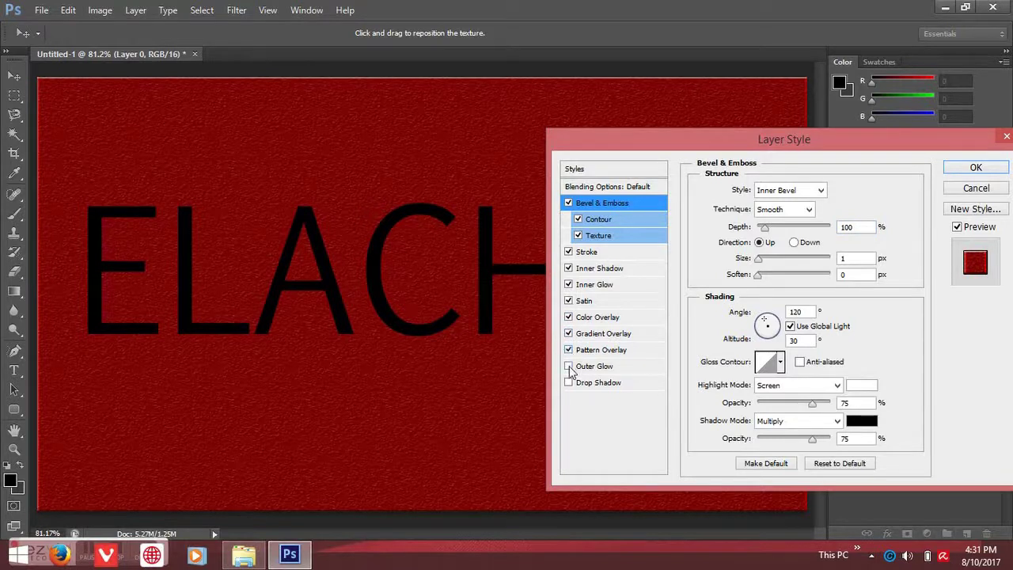
# Toggle satin, inner glow, inner shadow and pattern overlay off, then restore satin, inner glow and inner shadow.
pyautogui.click(568, 333)
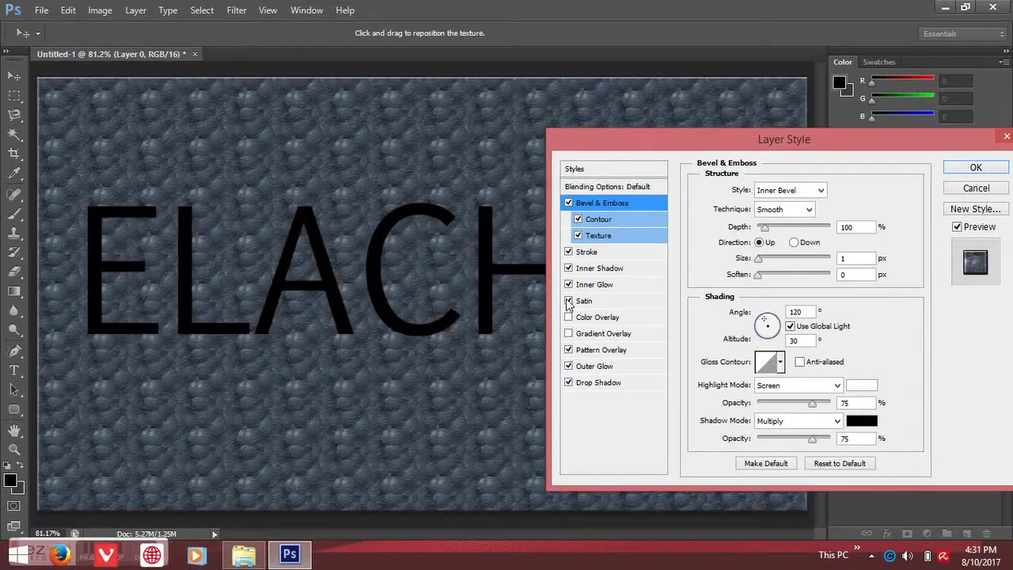
pyautogui.click(568, 301)
pyautogui.click(568, 286)
pyautogui.click(568, 268)
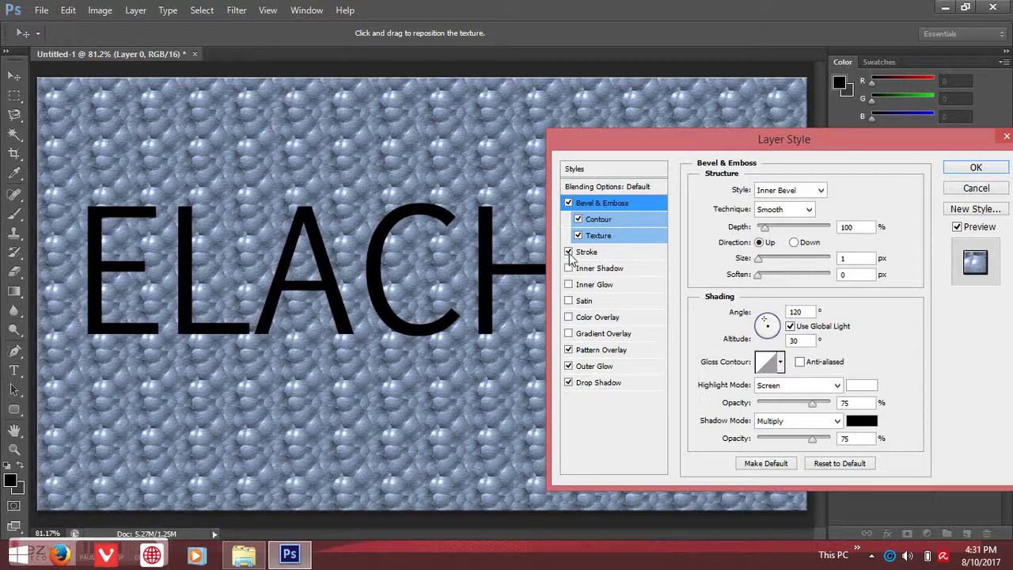
pyautogui.click(568, 350)
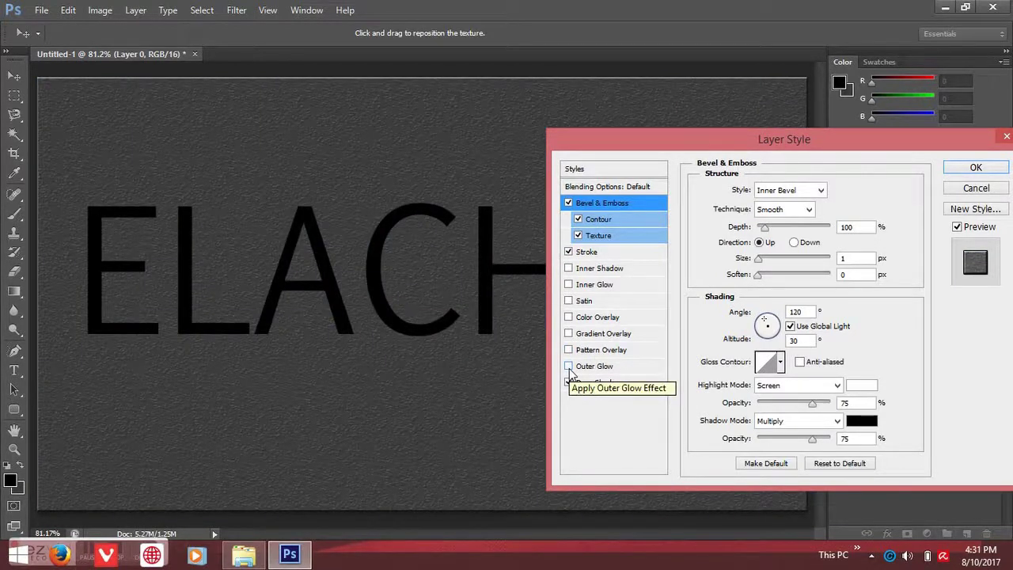
pyautogui.click(568, 301)
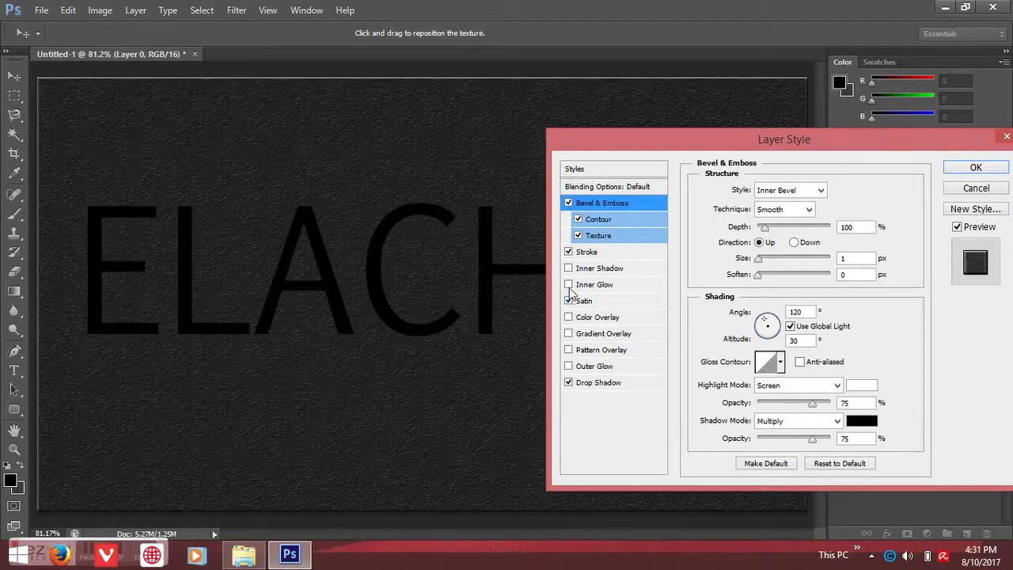
pyautogui.click(569, 286)
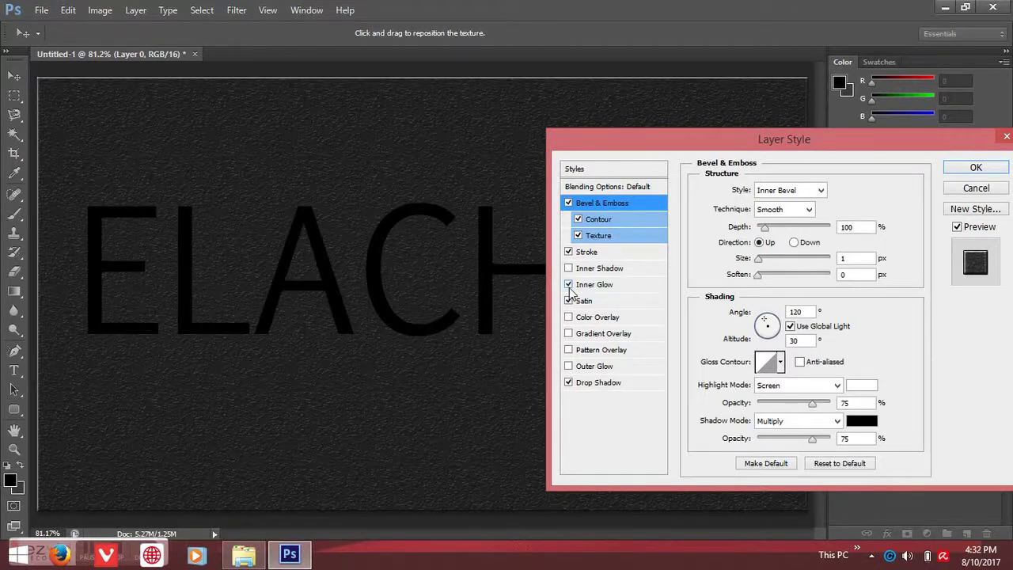
pyautogui.click(568, 268)
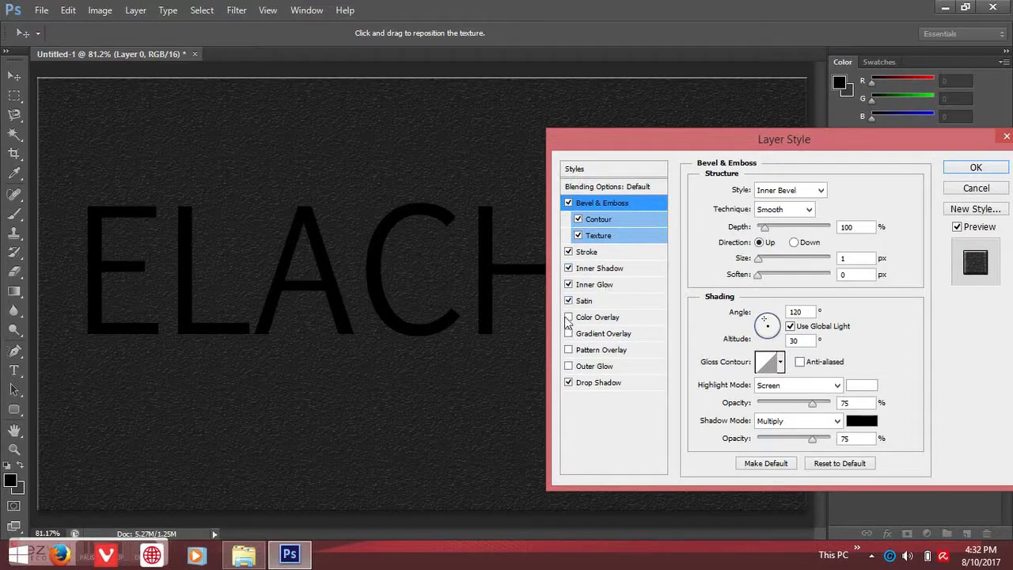
# Try a red colour overlay, then leave it off in favour of the gray gradient overlay.
pyautogui.click(568, 317)
pyautogui.click(568, 317)
pyautogui.click(568, 333)
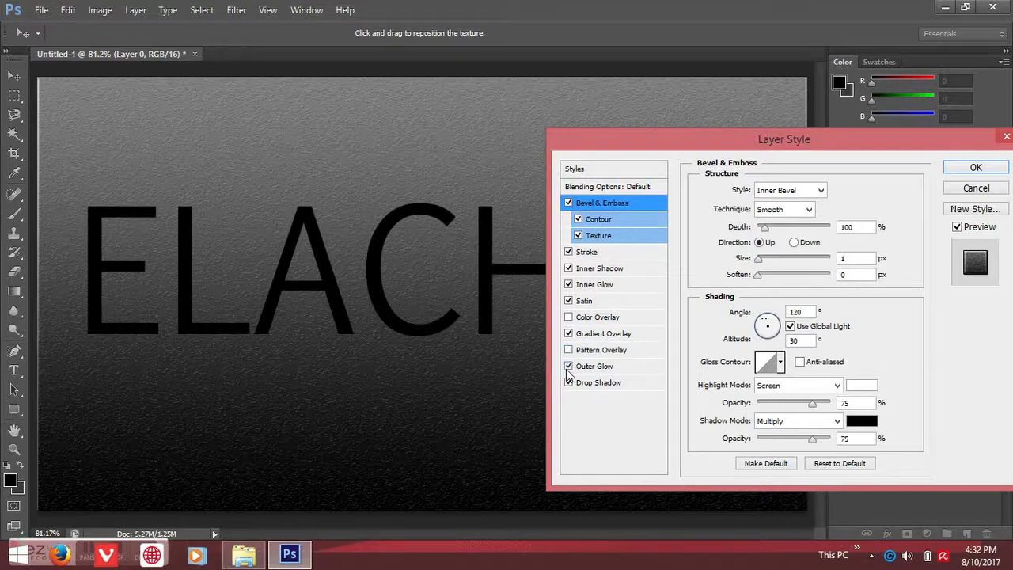
pyautogui.click(568, 317)
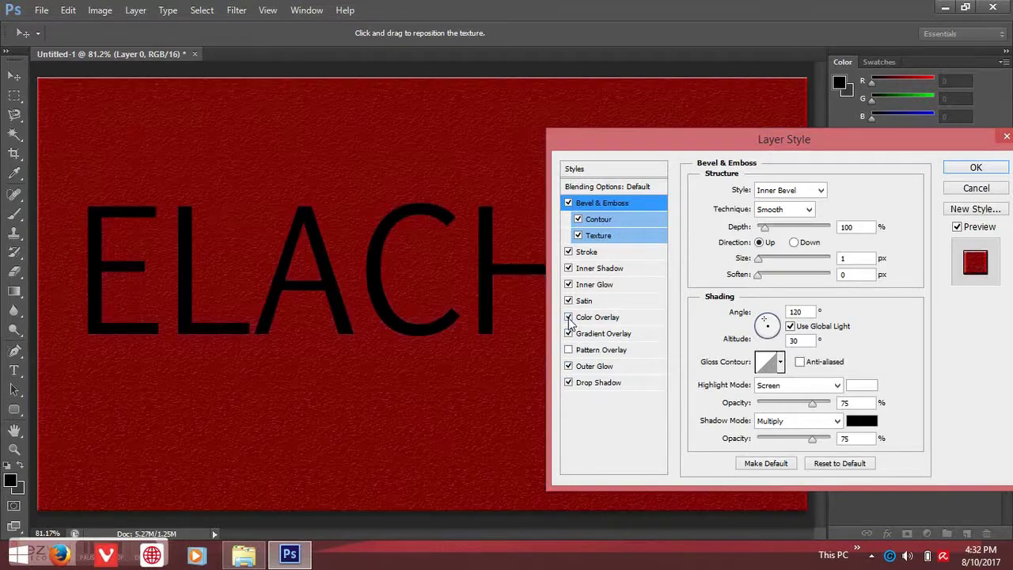
pyautogui.click(568, 317)
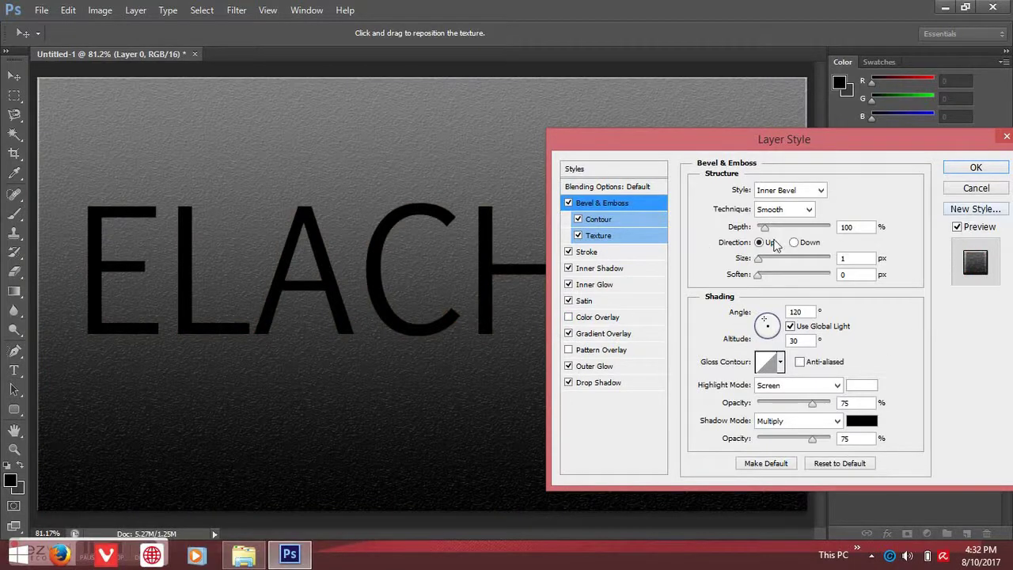
# Set Layer 0's Bevel & Emboss size to 9 px, apply the style, and select the ELACHEY layer.
pyautogui.moveTo(757, 264)
pyautogui.mouseDown()
pyautogui.moveTo(817, 274)
pyautogui.moveTo(755, 276)
pyautogui.mouseUp()
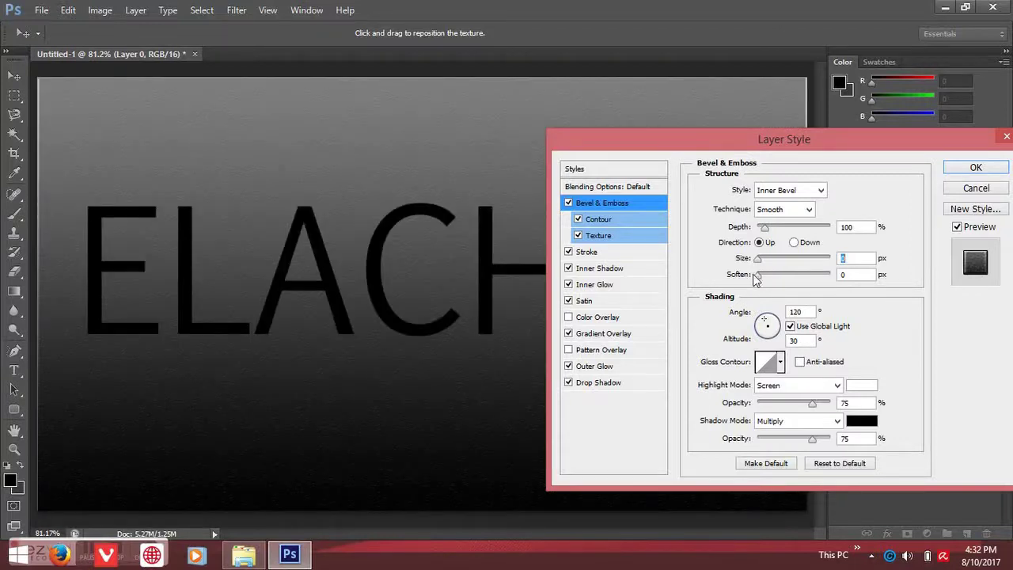
pyautogui.moveTo(734, 273); pyautogui.dragTo(761, 274)
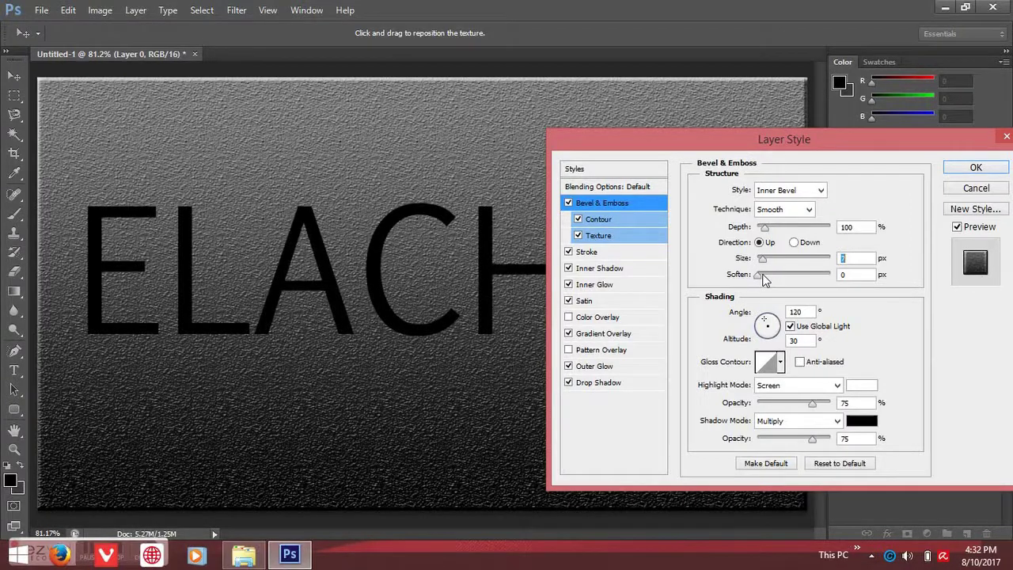
pyautogui.moveTo(761, 274); pyautogui.dragTo(764, 275)
pyautogui.press('Down')
pyautogui.press('Down')
pyautogui.press('Down')
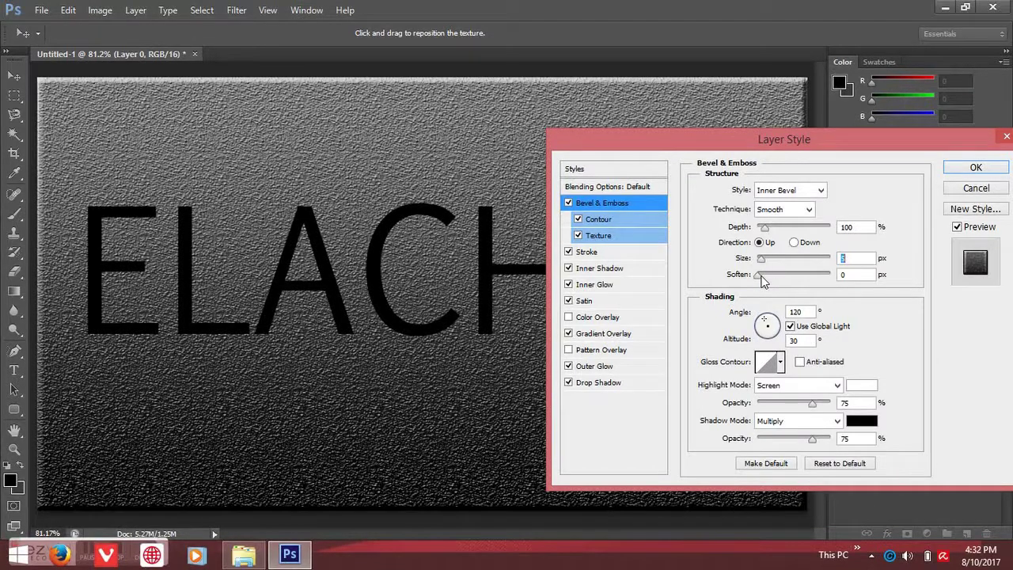
pyautogui.press('Down')
pyautogui.press('Down')
pyautogui.press('Down')
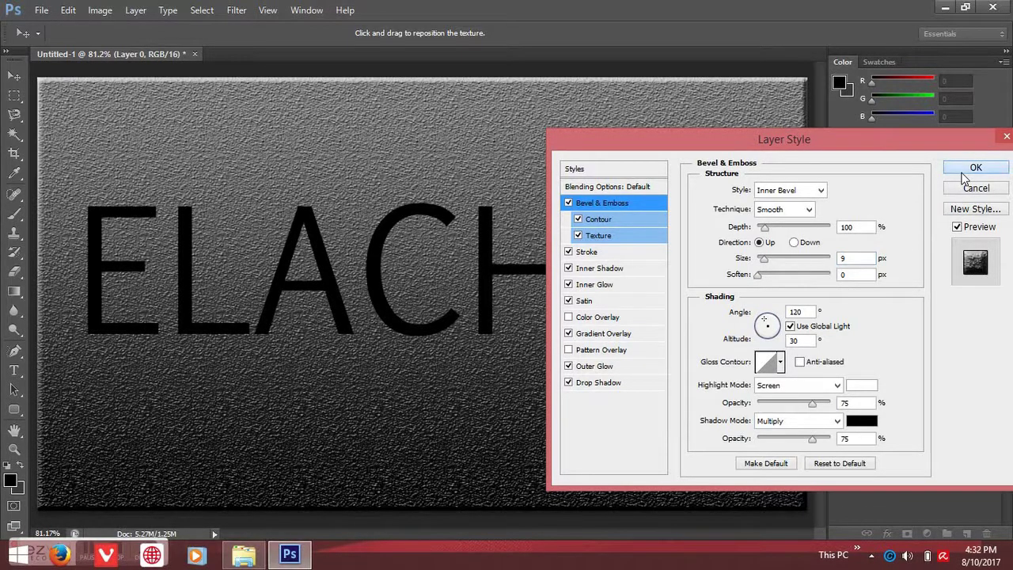
pyautogui.click(971, 167)
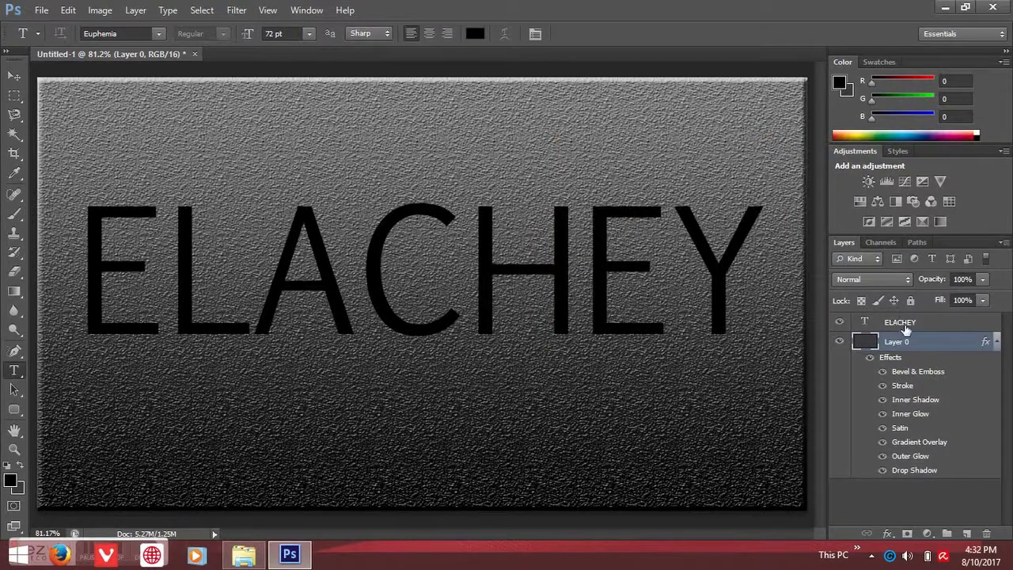
pyautogui.click(906, 328)
pyautogui.click(887, 535)
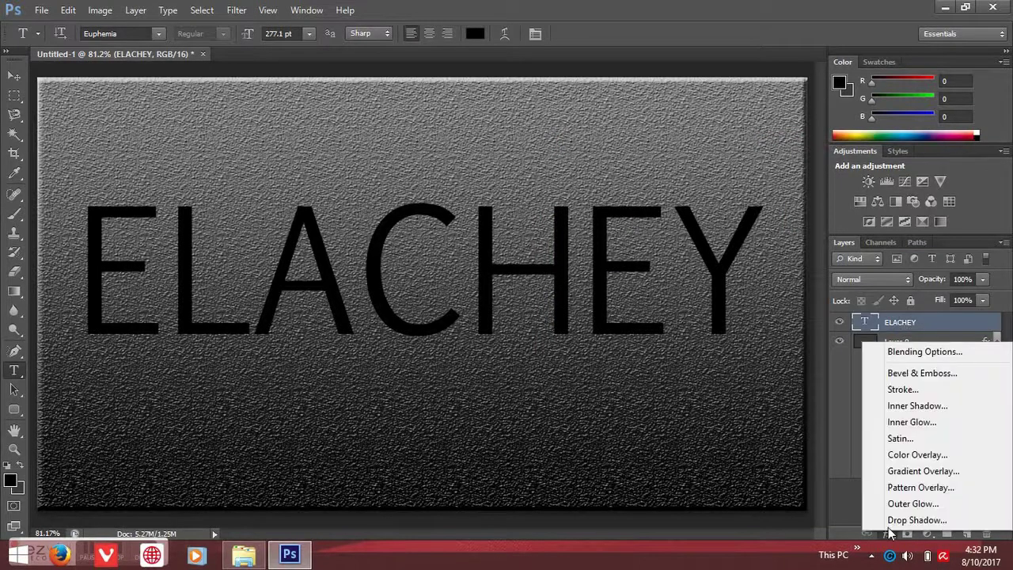
# Give ELACHEY a 100% opacity drop shadow plus bevel, contour, texture, stroke, inner glow and satin.
pyautogui.click(888, 520)
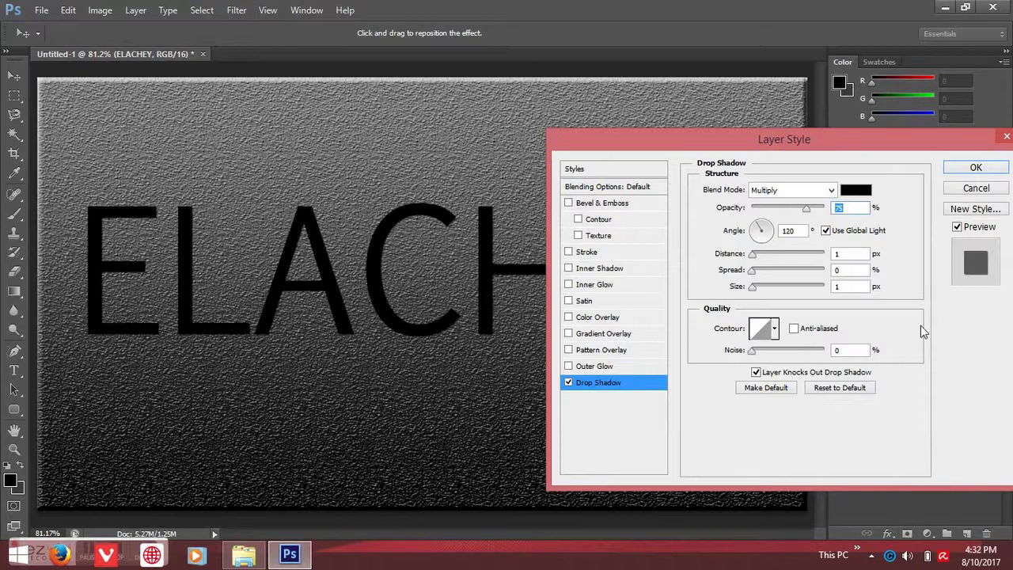
pyautogui.moveTo(806, 212); pyautogui.dragTo(867, 224)
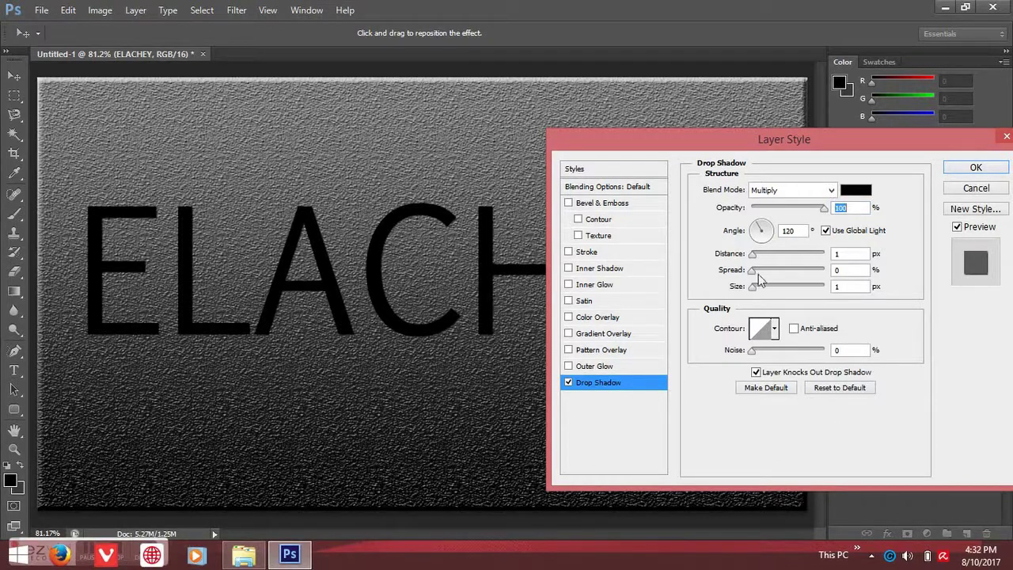
pyautogui.click(570, 204)
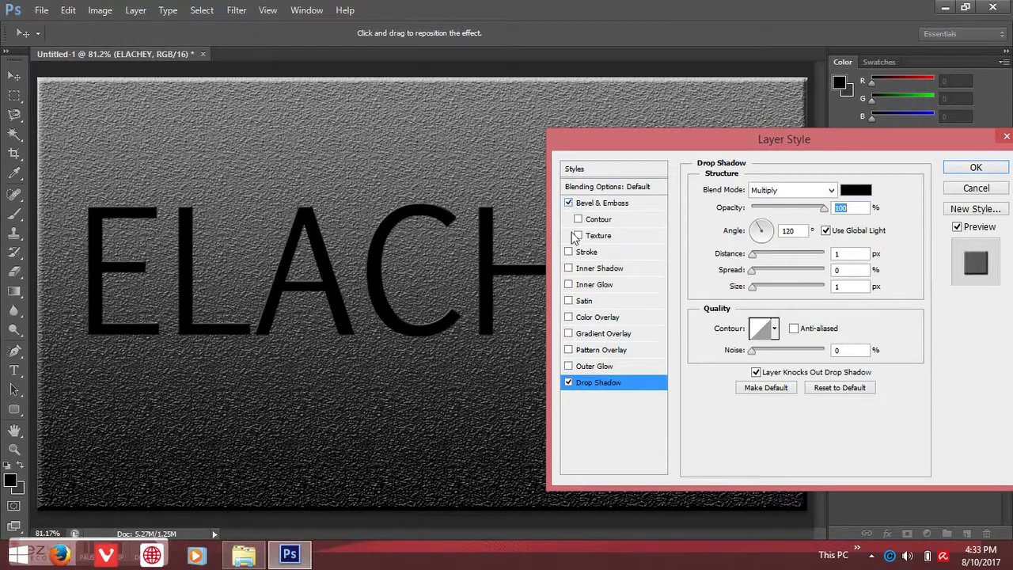
pyautogui.click(579, 219)
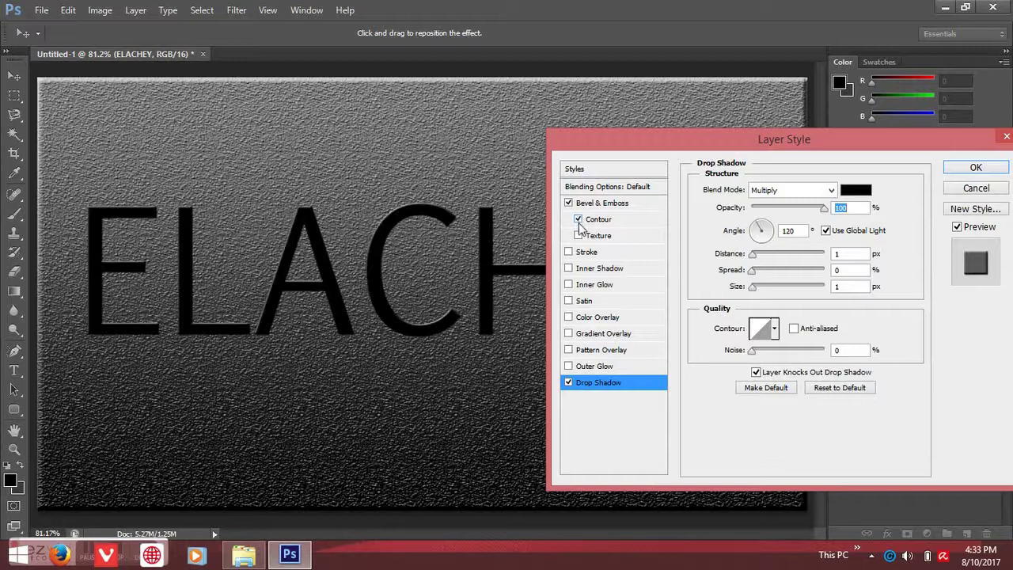
pyautogui.click(578, 236)
pyautogui.click(568, 251)
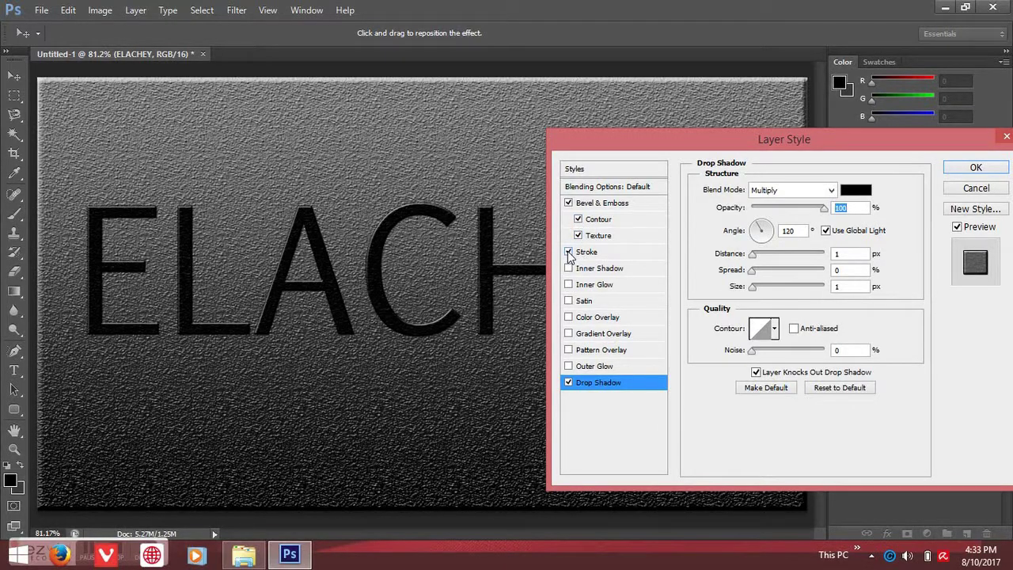
pyautogui.click(569, 284)
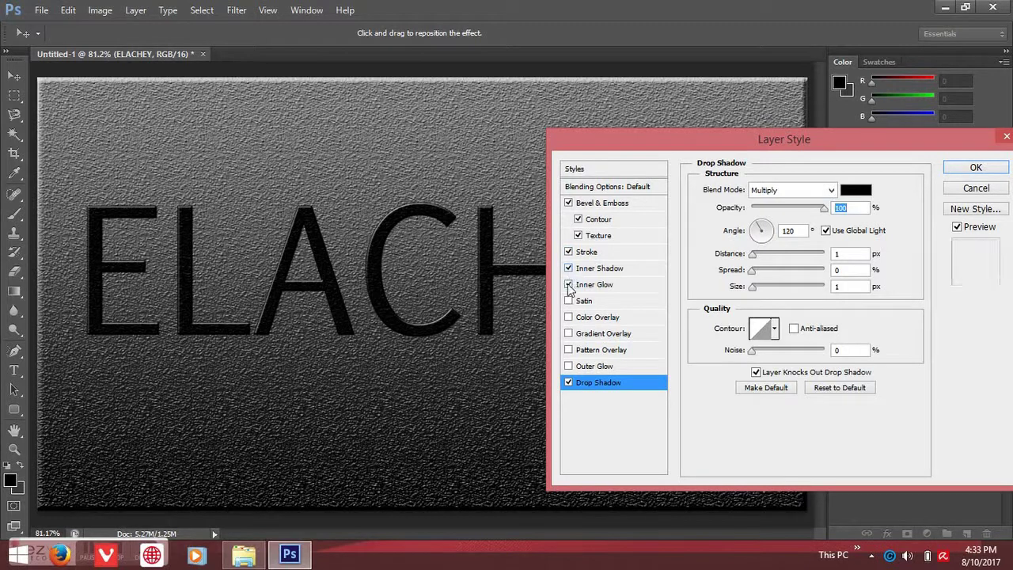
pyautogui.click(568, 302)
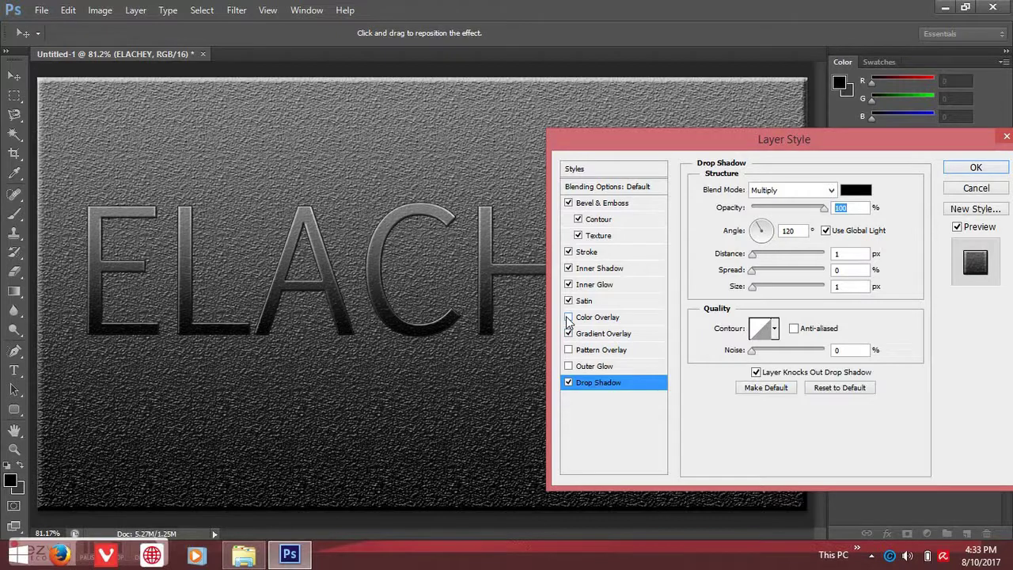
pyautogui.click(567, 317)
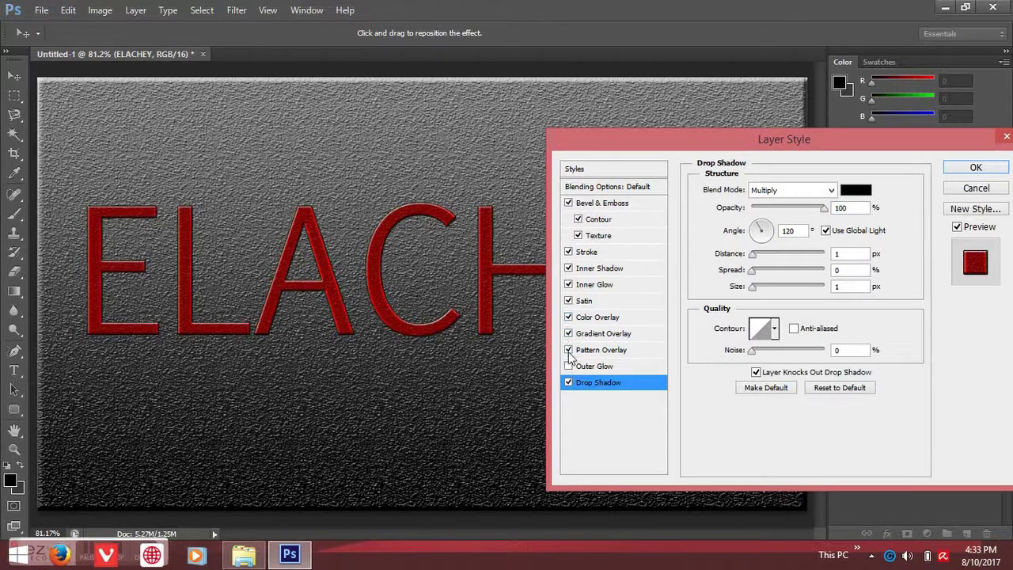
pyautogui.click(568, 317)
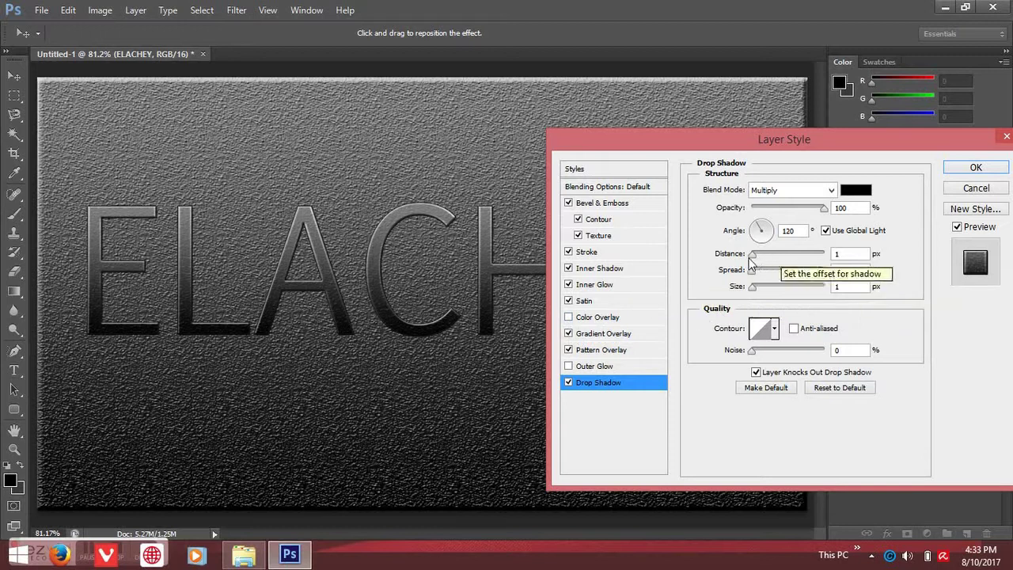
# Adjust the drop shadow distance and try several contour presets, settling on Cone.
pyautogui.moveTo(751, 264); pyautogui.dragTo(759, 263)
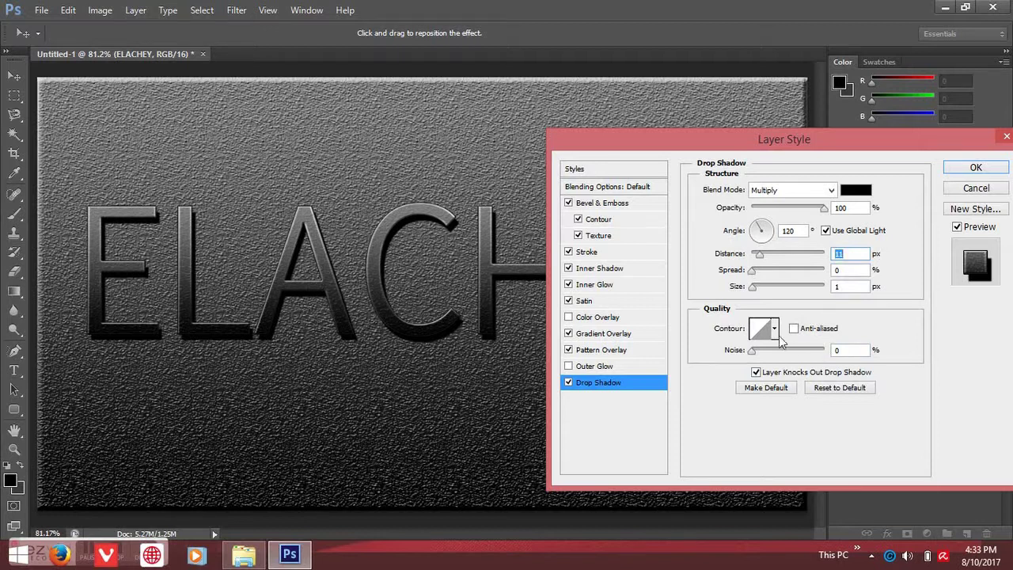
pyautogui.click(776, 332)
pyautogui.click(810, 387)
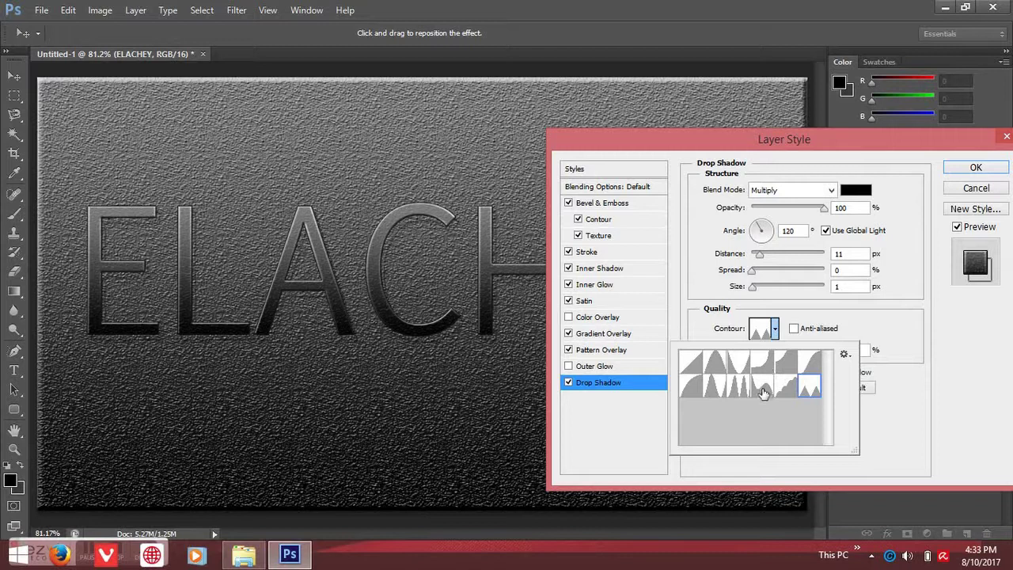
pyautogui.click(720, 366)
pyautogui.click(720, 366)
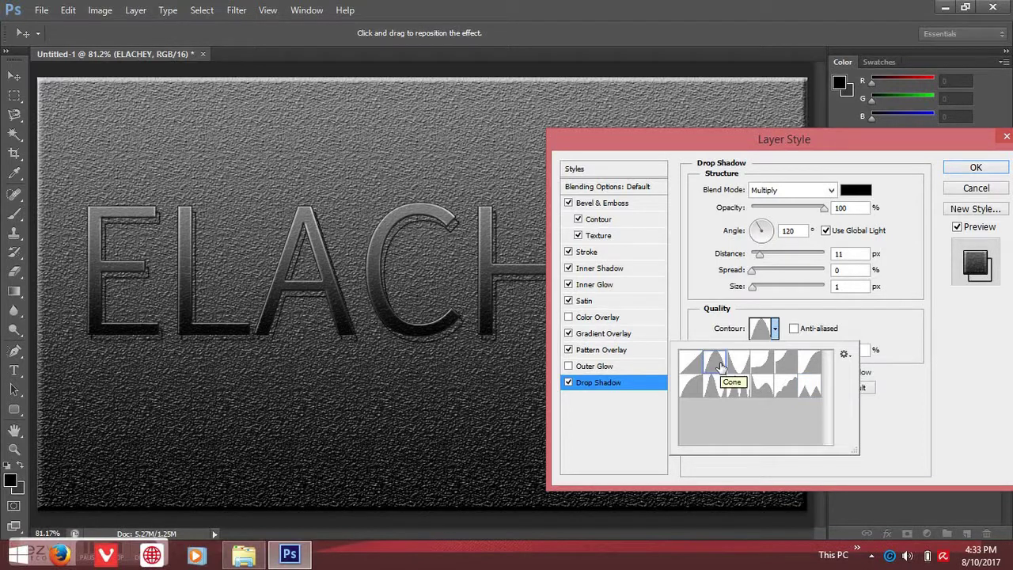
pyautogui.click(759, 394)
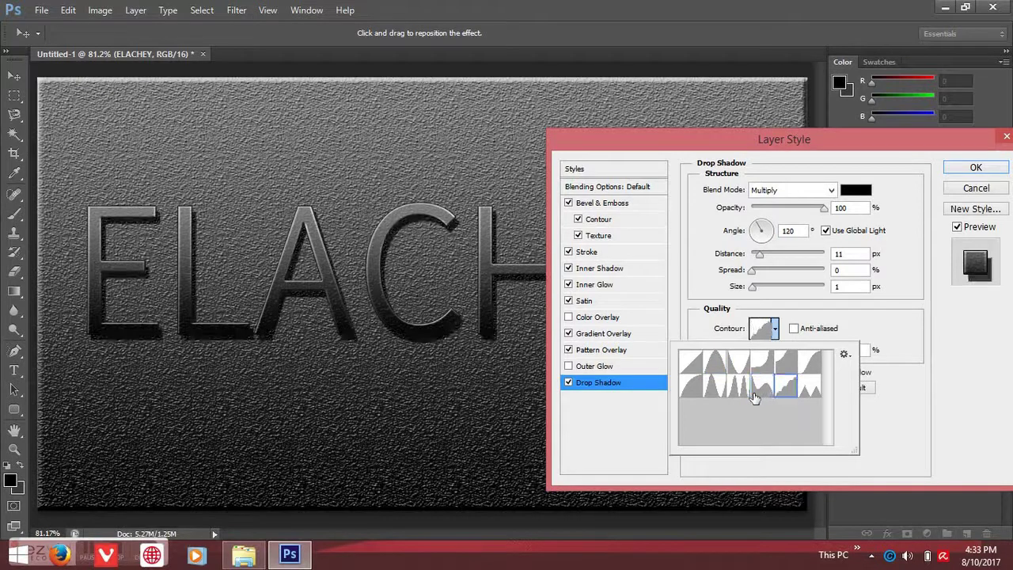
pyautogui.click(732, 395)
pyautogui.click(690, 388)
pyautogui.click(691, 364)
pyautogui.click(716, 368)
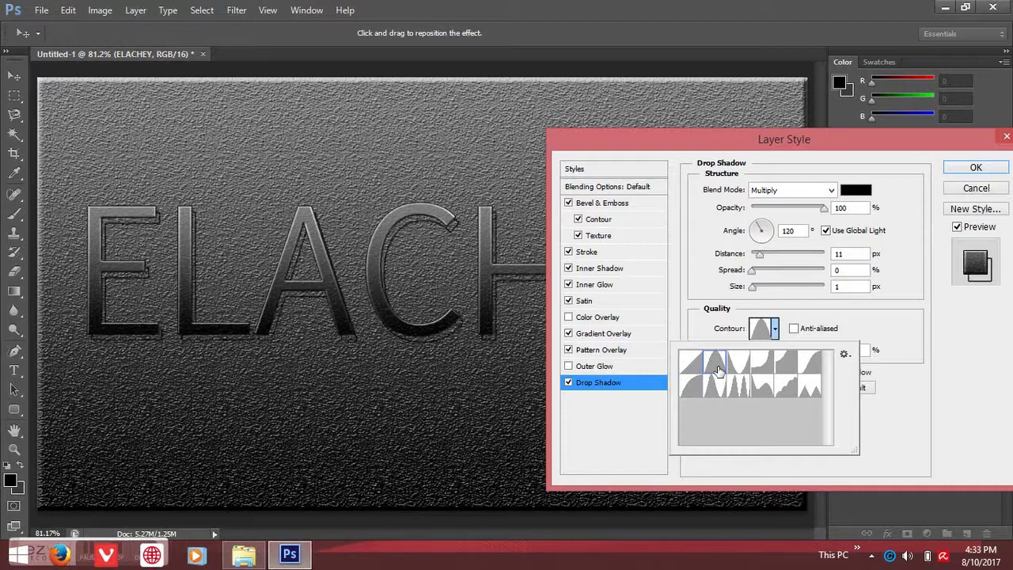
# Set the shadow angle to 120°, spread to 100%, a new contour, and size 8 px.
pyautogui.click(789, 230)
pyautogui.write('90')
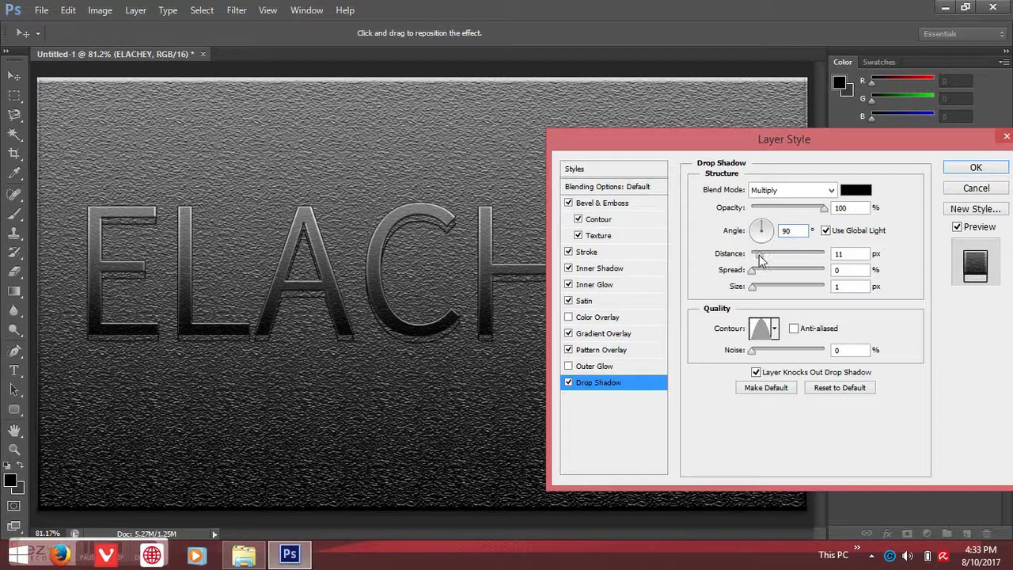
pyautogui.moveTo(751, 269); pyautogui.dragTo(790, 270)
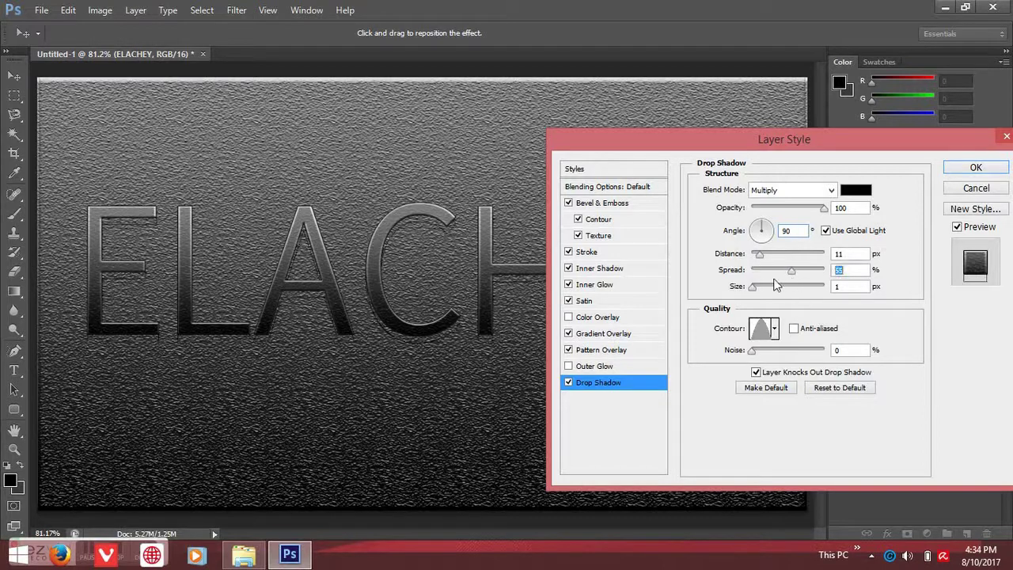
pyautogui.click(799, 232)
pyautogui.write('120')
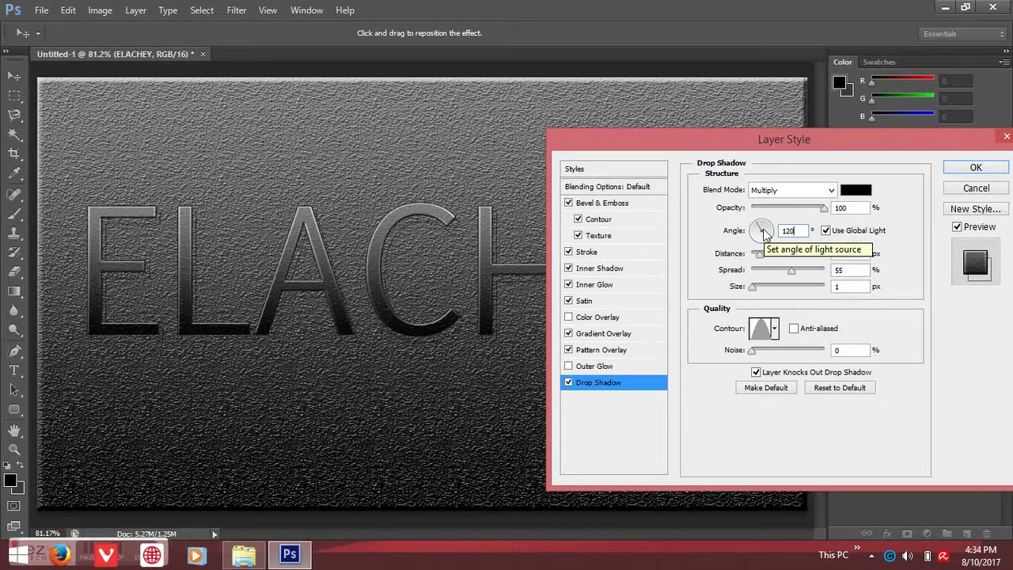
pyautogui.click(774, 327)
pyautogui.click(808, 388)
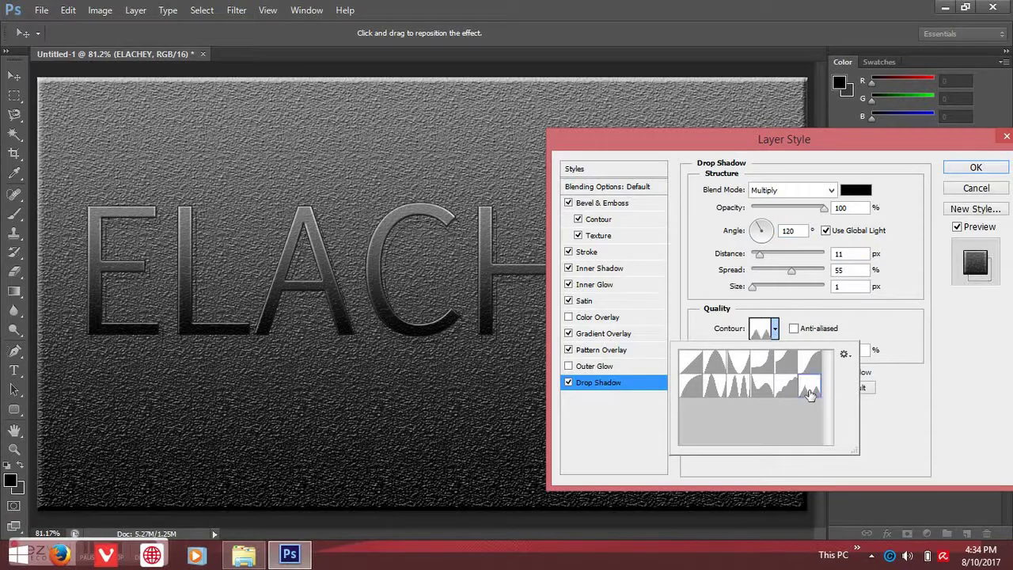
pyautogui.click(928, 354)
pyautogui.moveTo(753, 286)
pyautogui.mouseDown()
pyautogui.moveTo(773, 291)
pyautogui.moveTo(762, 299)
pyautogui.moveTo(795, 272)
pyautogui.moveTo(750, 254)
pyautogui.moveTo(824, 271)
pyautogui.mouseUp()
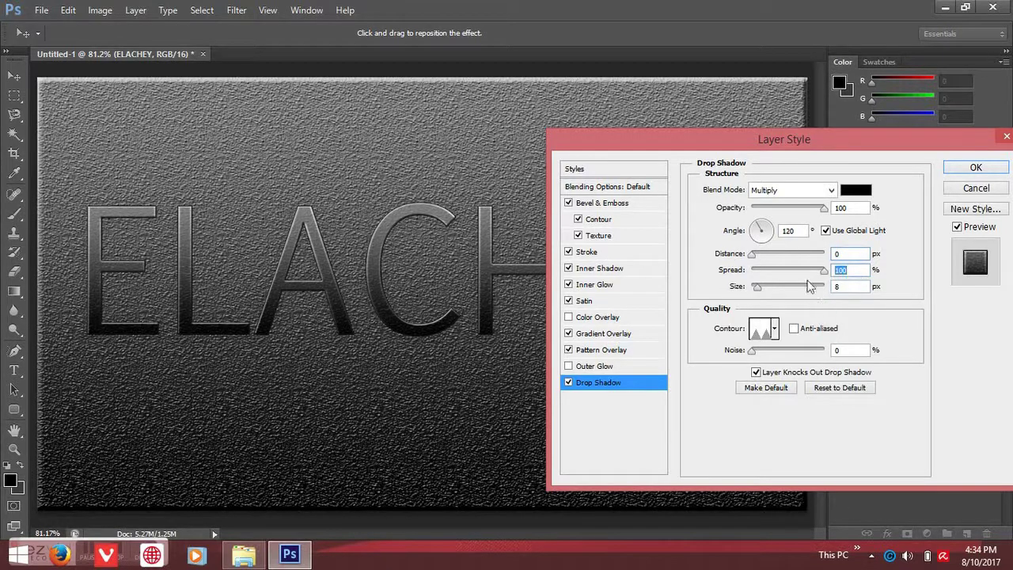
# Lower the ELACHEY drop shadow spread to 87% and shrink its size to about 9 px.
pyautogui.moveTo(824, 271); pyautogui.dragTo(815, 272)
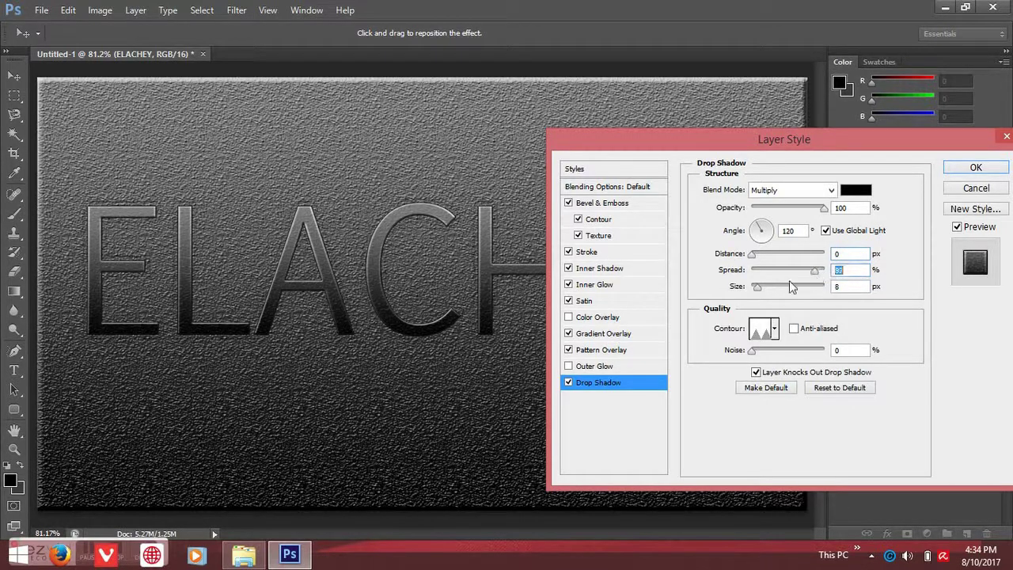
pyautogui.moveTo(757, 287); pyautogui.dragTo(773, 290)
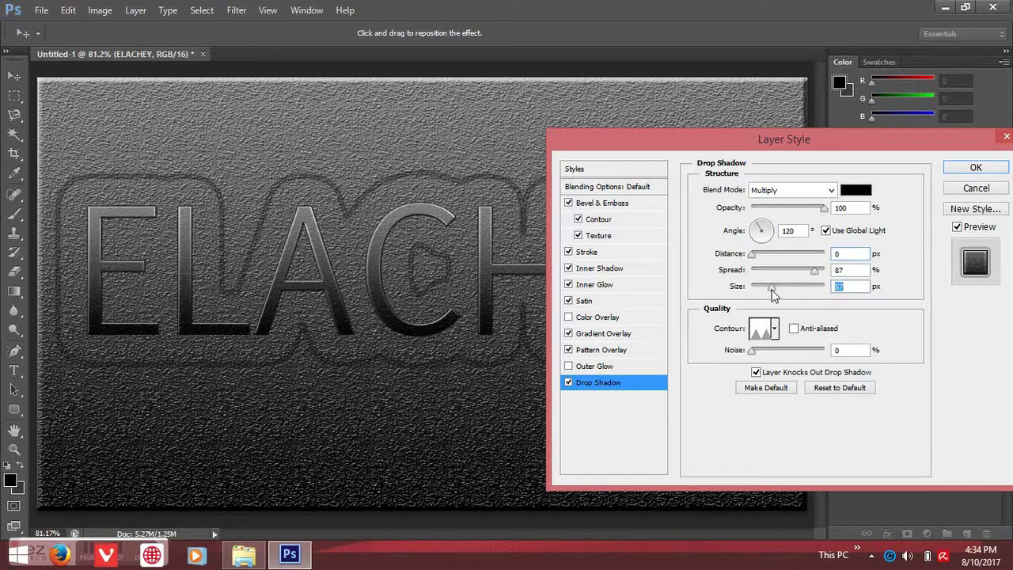
pyautogui.moveTo(761, 292); pyautogui.dragTo(759, 291)
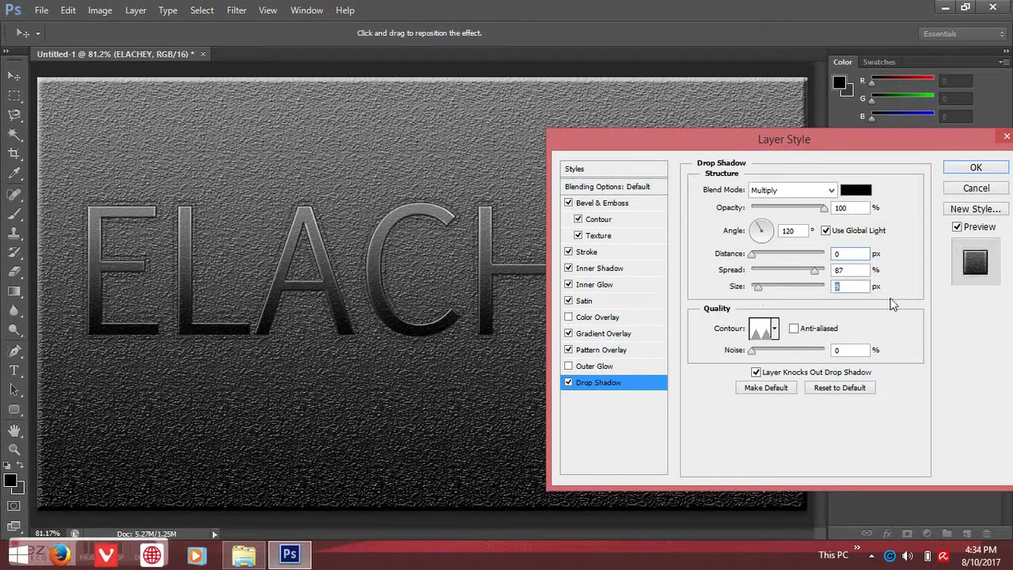
# Toggle the text effects off and back on, leaving Satin and Color Overlay unchecked.
pyautogui.click(568, 316)
pyautogui.click(568, 316)
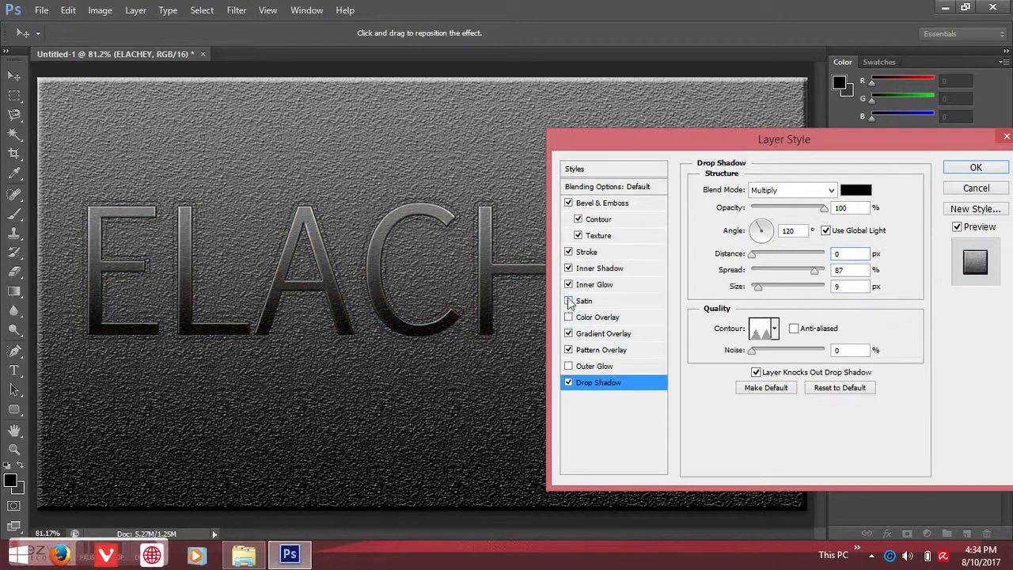
pyautogui.click(568, 284)
pyautogui.click(568, 268)
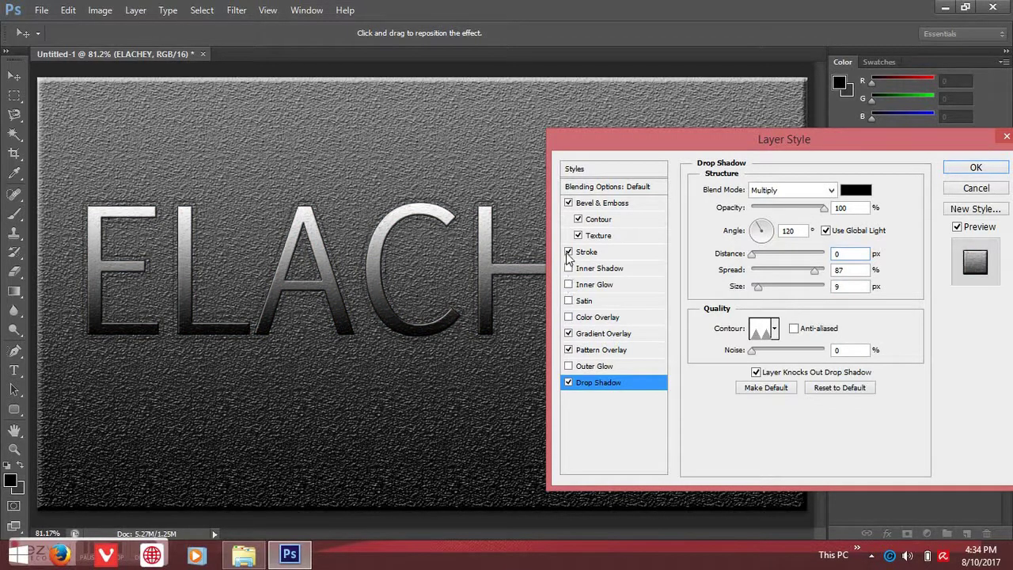
pyautogui.click(577, 219)
pyautogui.click(568, 203)
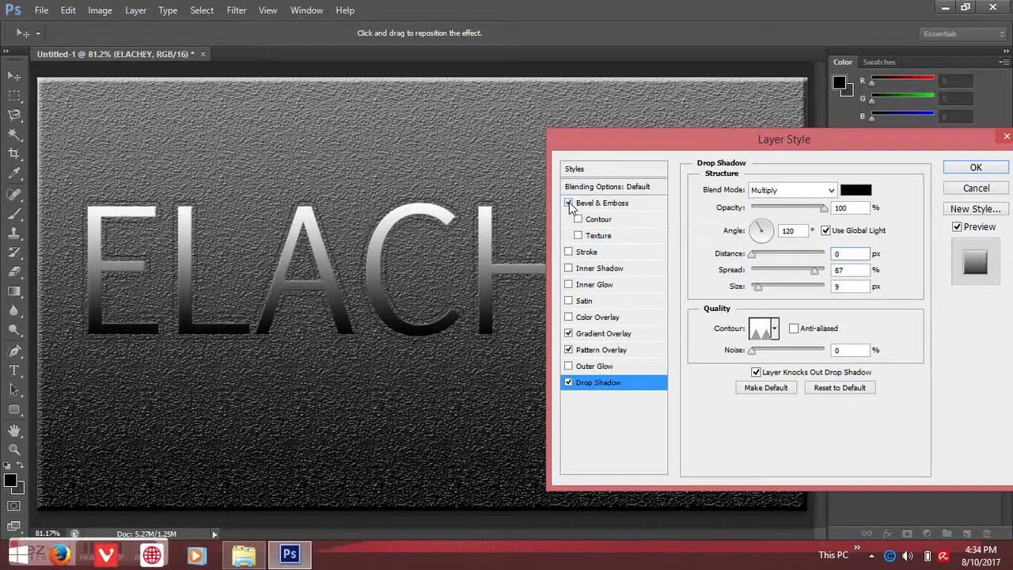
pyautogui.click(578, 221)
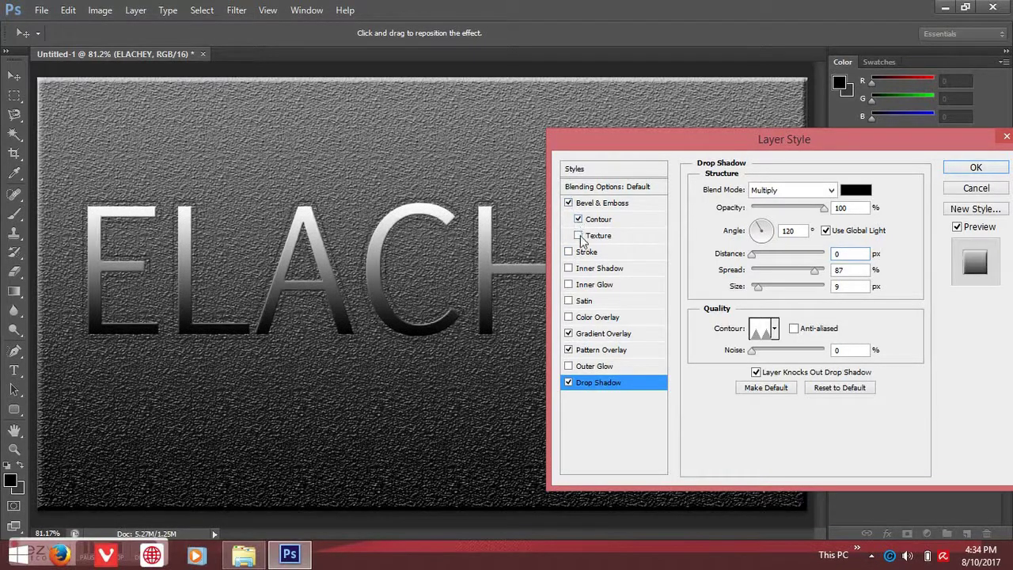
pyautogui.click(568, 252)
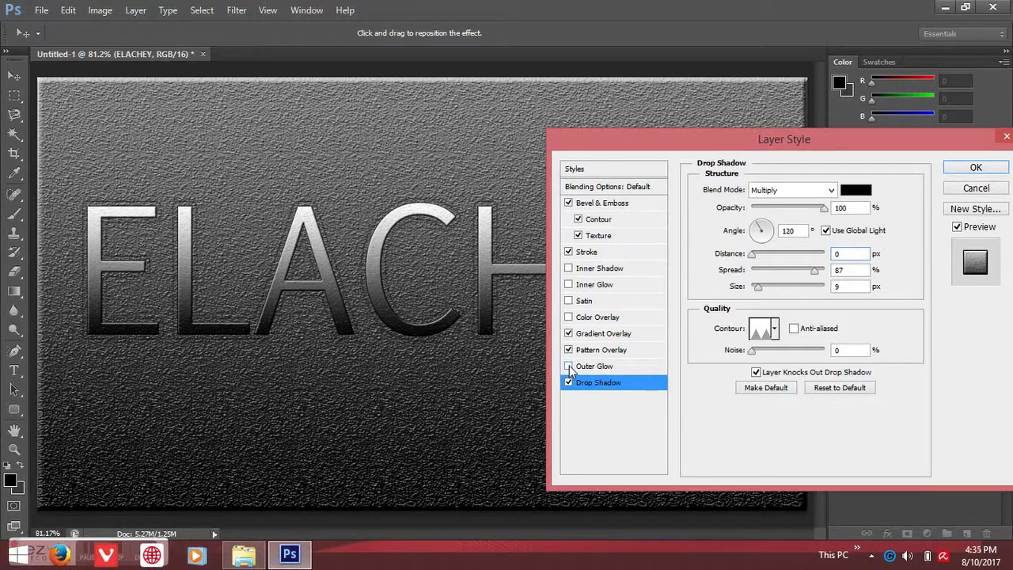
pyautogui.click(568, 268)
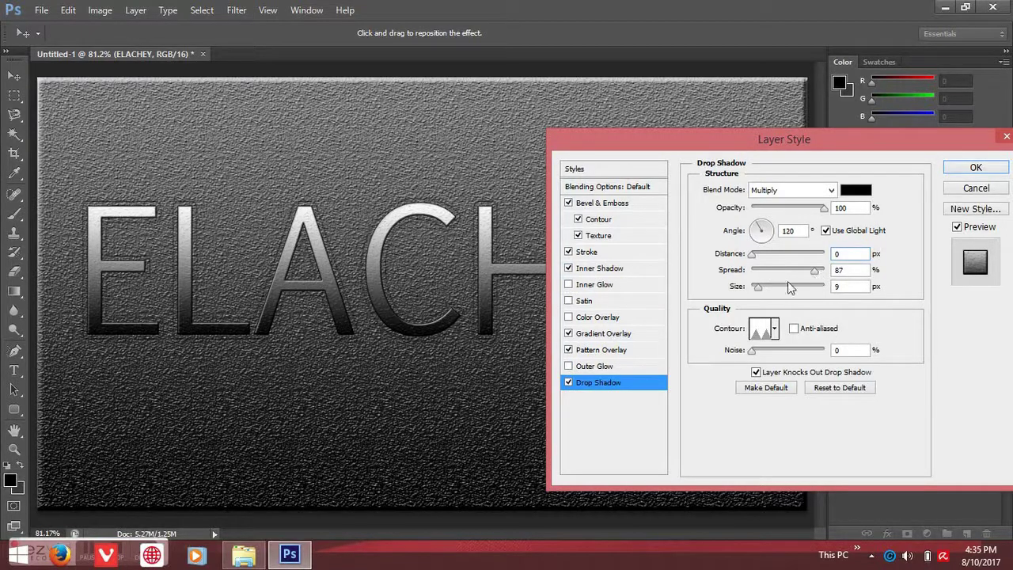
# Set the drop shadow to 7 px in Multiply mode and re-enable Inner Glow.
pyautogui.moveTo(758, 292); pyautogui.dragTo(756, 294)
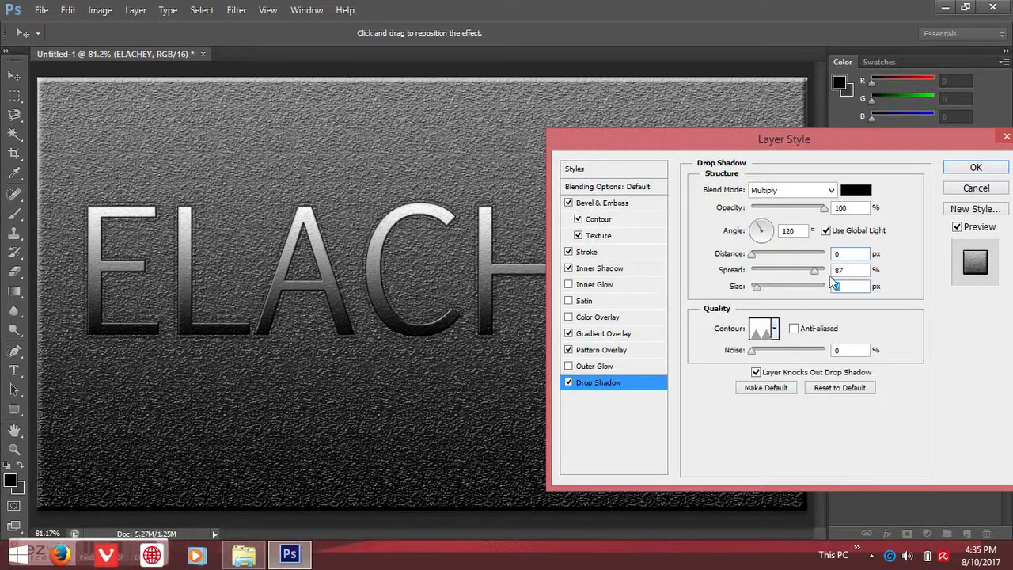
pyautogui.click(829, 192)
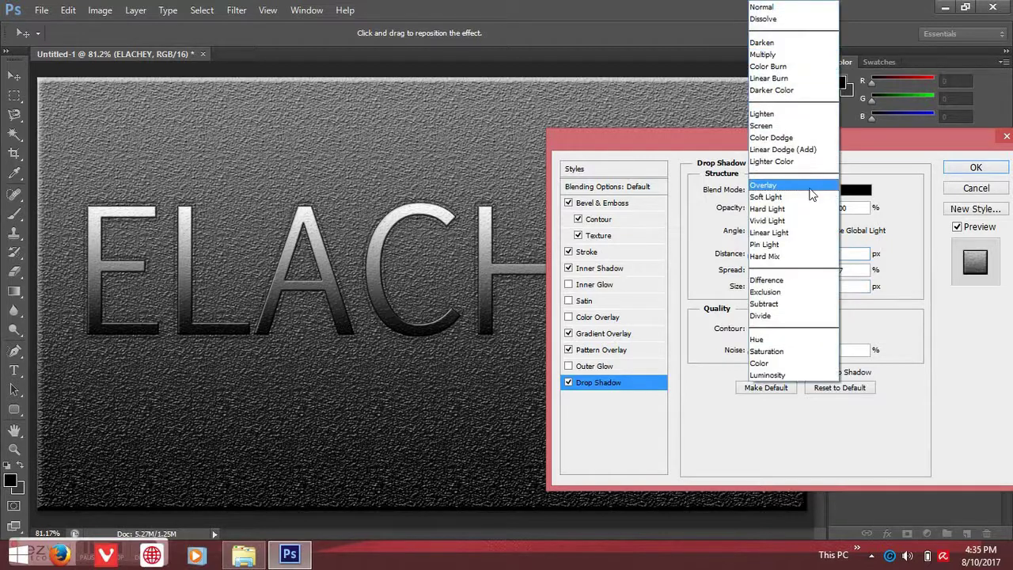
pyautogui.click(796, 193)
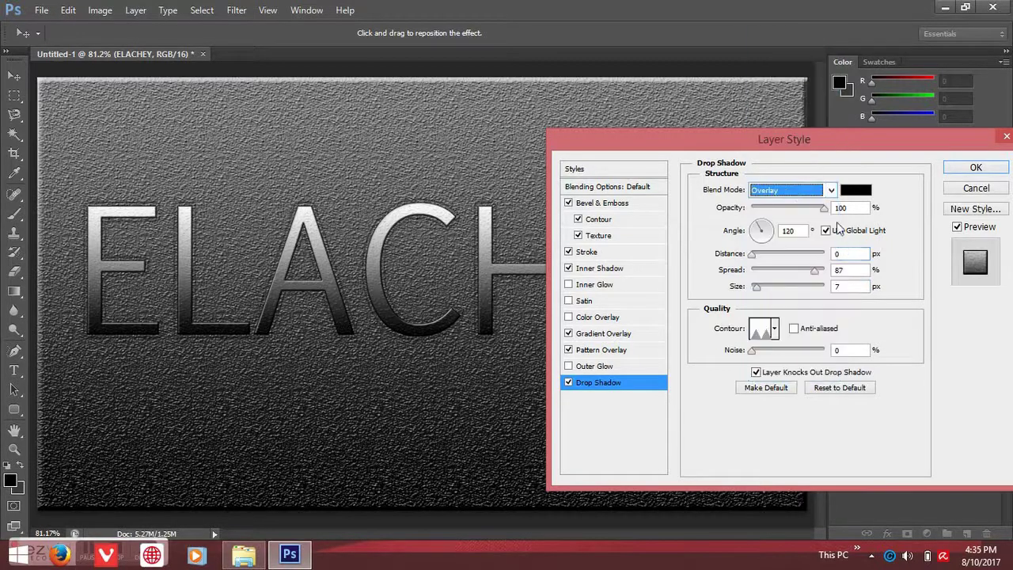
pyautogui.click(830, 189)
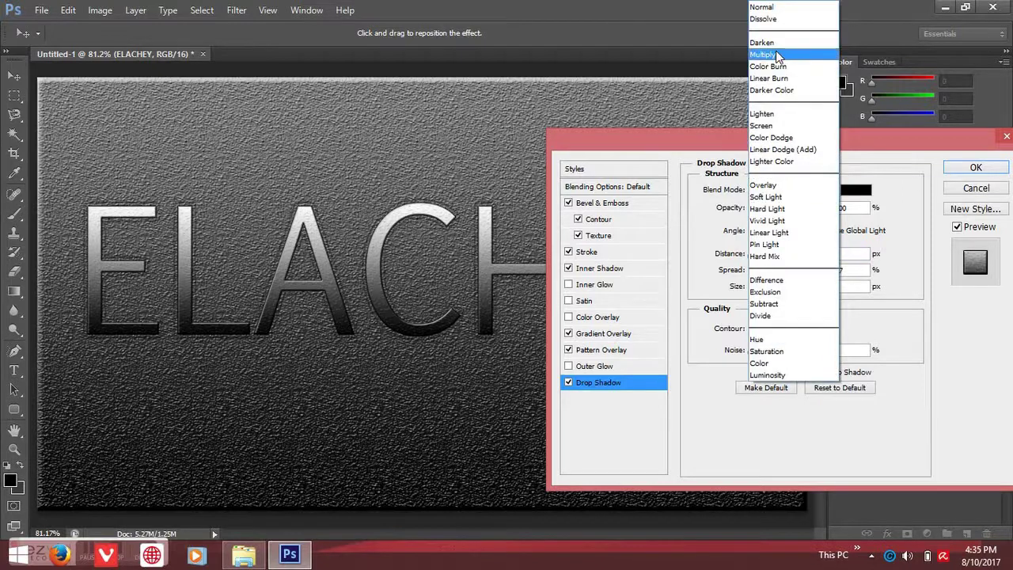
pyautogui.click(822, 55)
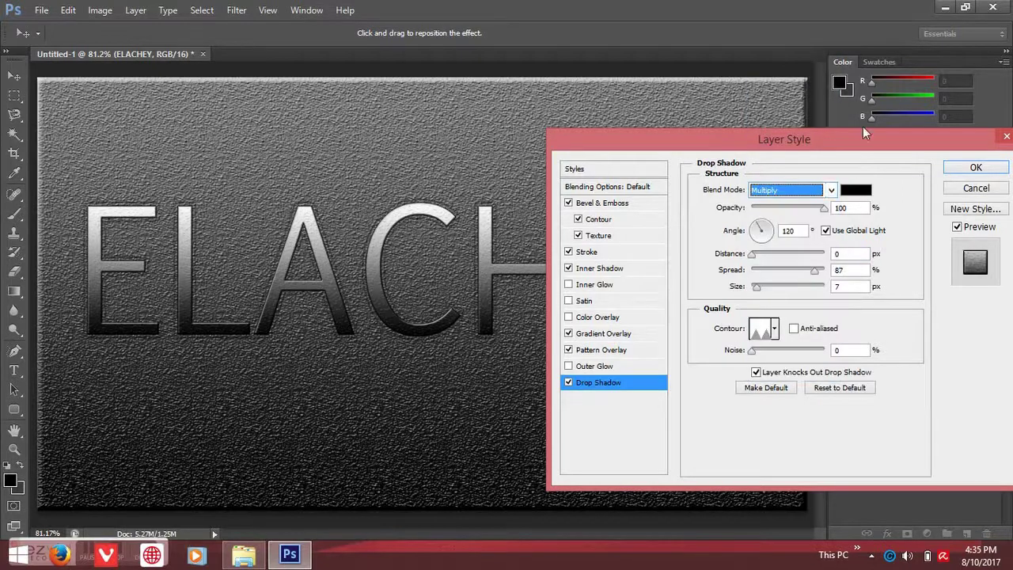
pyautogui.click(568, 285)
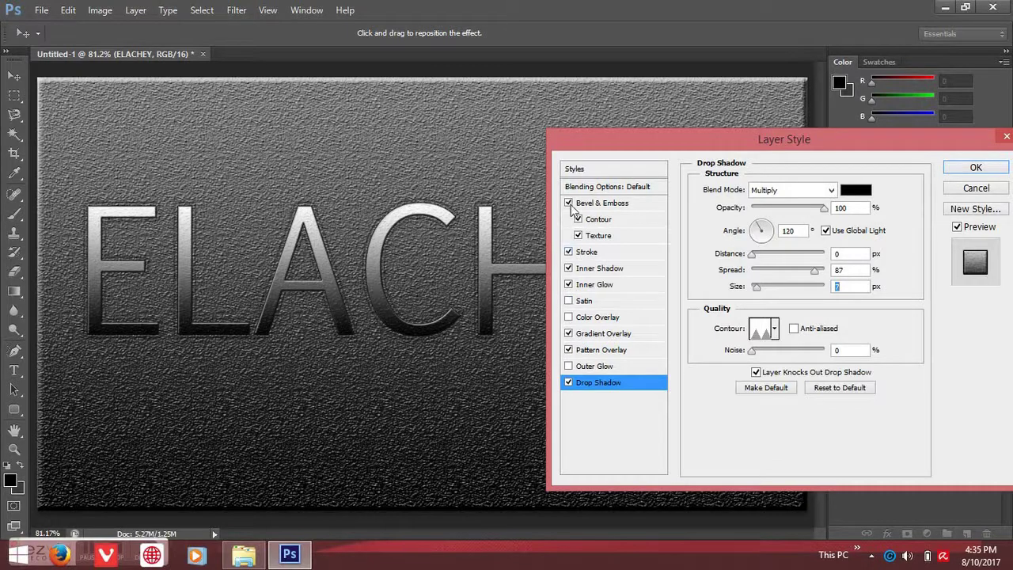
pyautogui.click(595, 205)
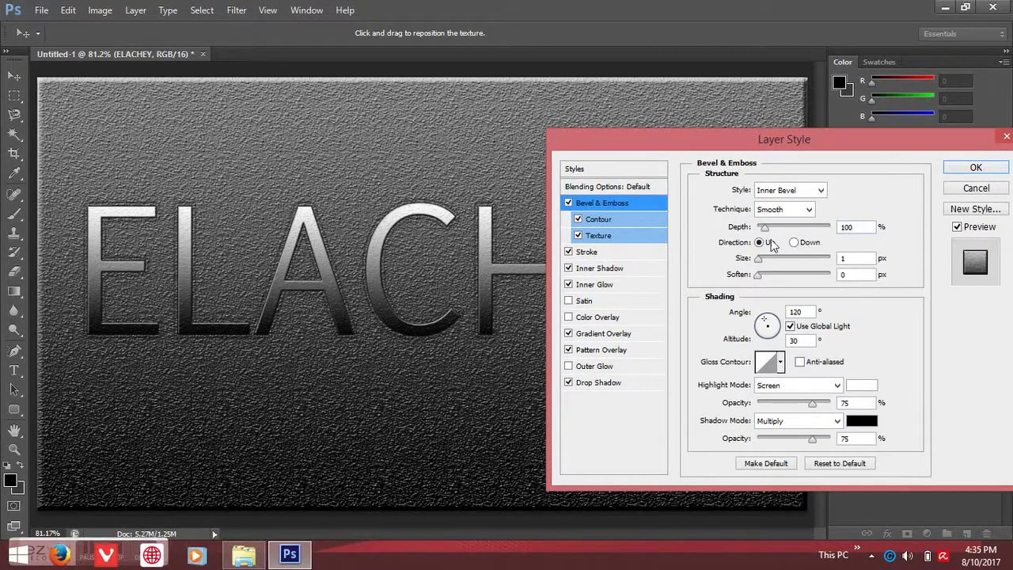
# Set ELACHEY's Bevel & Emboss to 250 px size, 70% highlight opacity and 100% shadow opacity.
pyautogui.moveTo(758, 259); pyautogui.dragTo(828, 258)
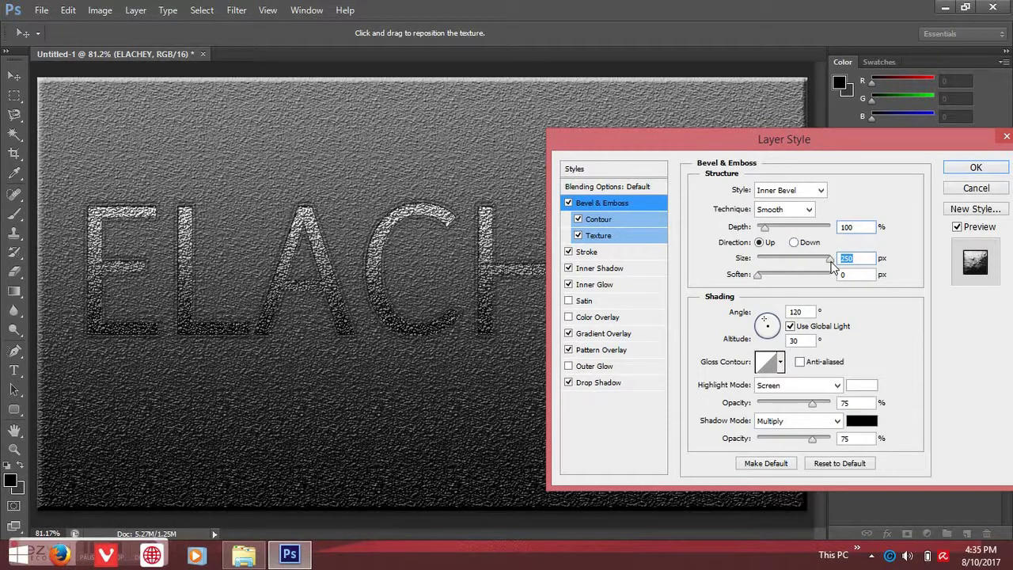
pyautogui.moveTo(757, 274)
pyautogui.mouseDown()
pyautogui.moveTo(794, 275)
pyautogui.moveTo(728, 285)
pyautogui.mouseUp()
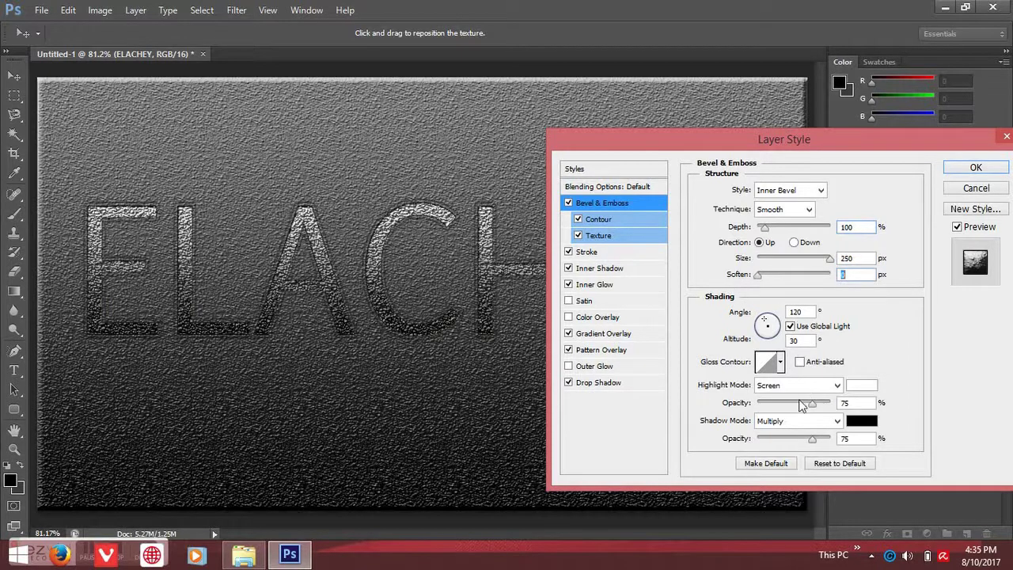
pyautogui.moveTo(813, 407)
pyautogui.mouseDown()
pyautogui.moveTo(832, 406)
pyautogui.moveTo(788, 405)
pyautogui.moveTo(806, 406)
pyautogui.mouseUp()
pyautogui.moveTo(812, 404); pyautogui.dragTo(807, 403)
pyautogui.moveTo(812, 437)
pyautogui.mouseDown()
pyautogui.moveTo(791, 445)
pyautogui.moveTo(838, 449)
pyautogui.mouseUp()
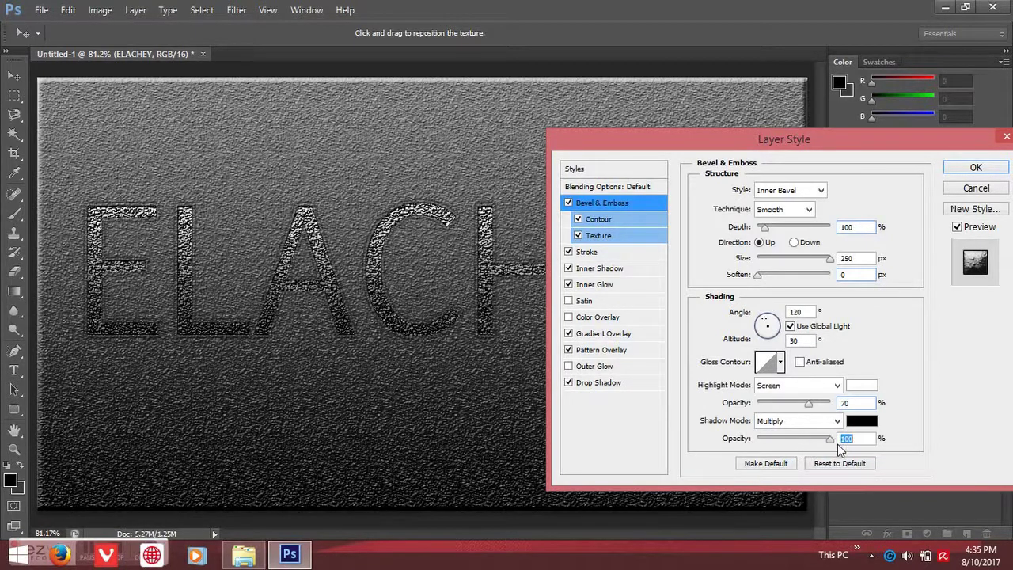
# Set the bevel highlight mode to Color Dodge.
pyautogui.click(838, 386)
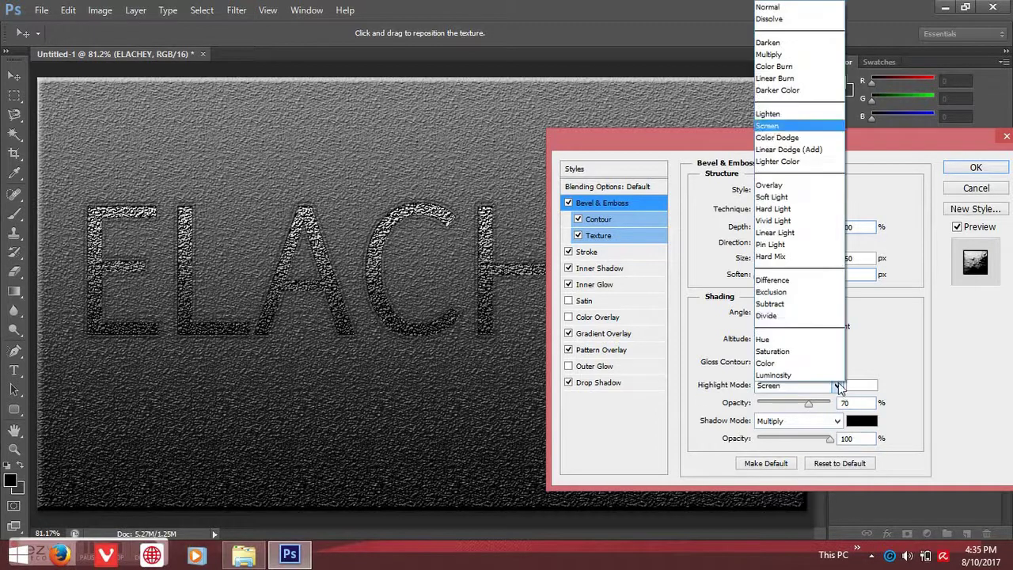
pyautogui.click(769, 55)
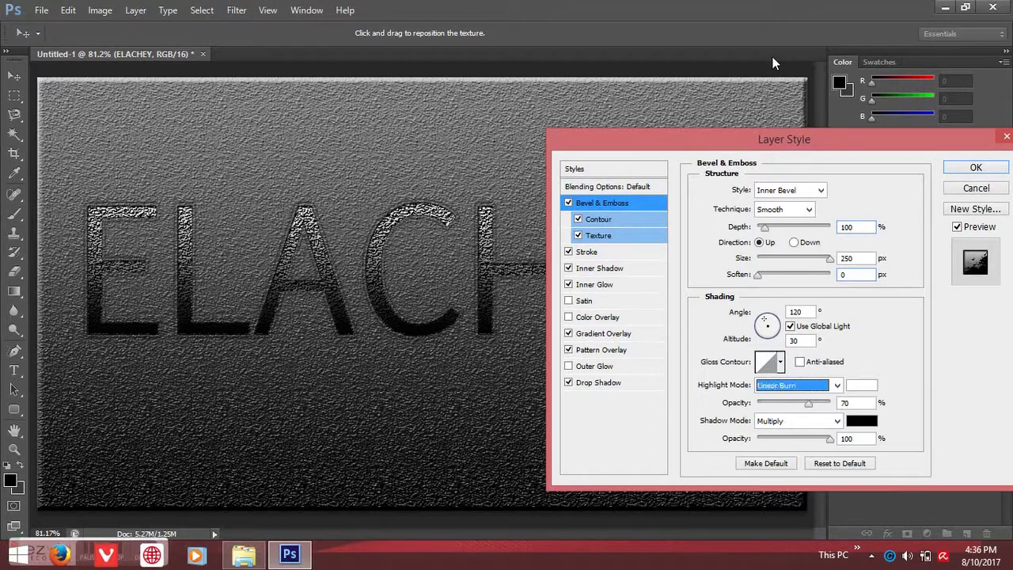
pyautogui.press('Down')
pyautogui.press('Down')
pyautogui.press('Down')
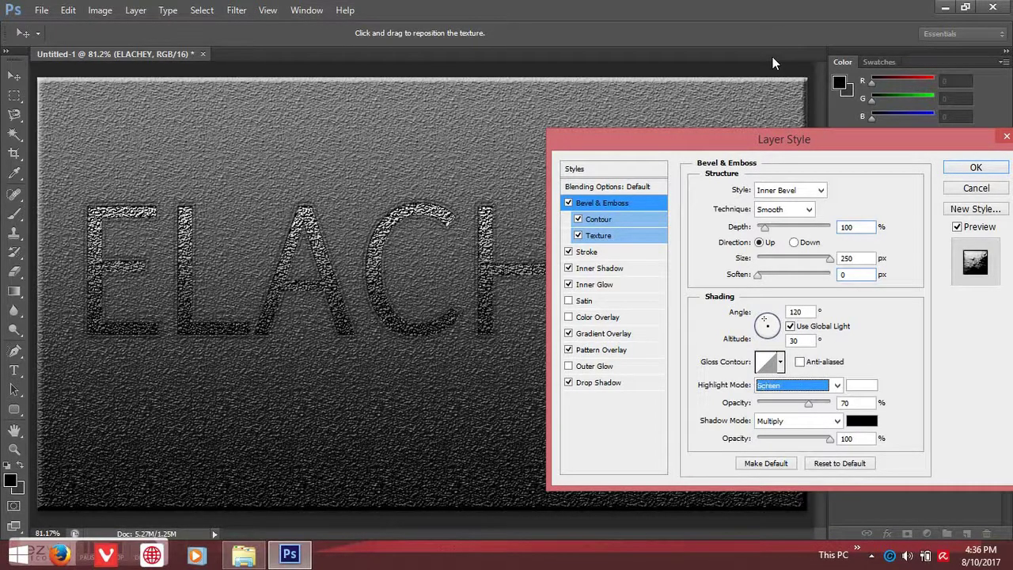
pyautogui.press('Down')
pyautogui.press('Down')
pyautogui.press('Up')
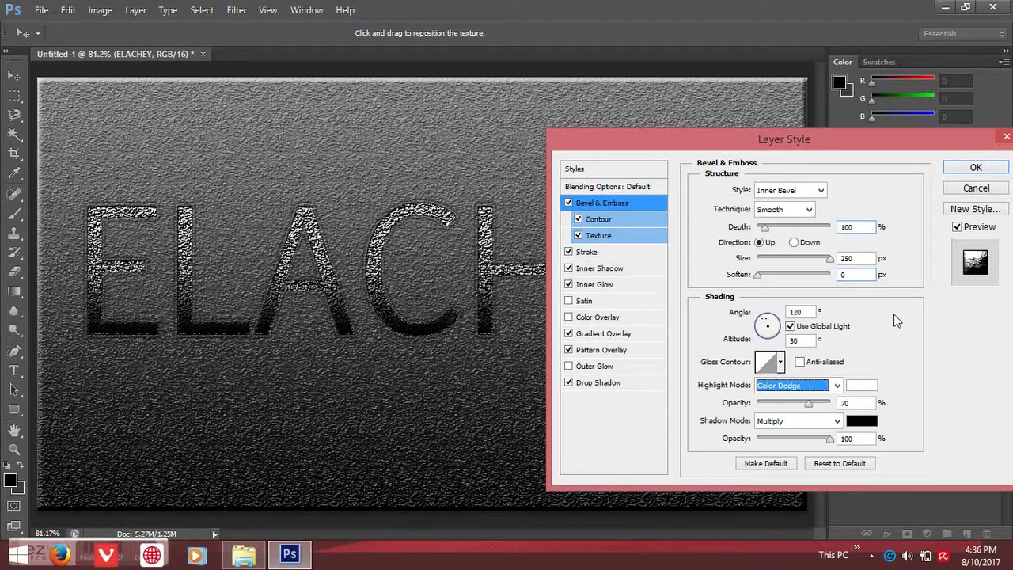
pyautogui.press('Tab')
pyautogui.press('Tab')
pyautogui.press('Tab')
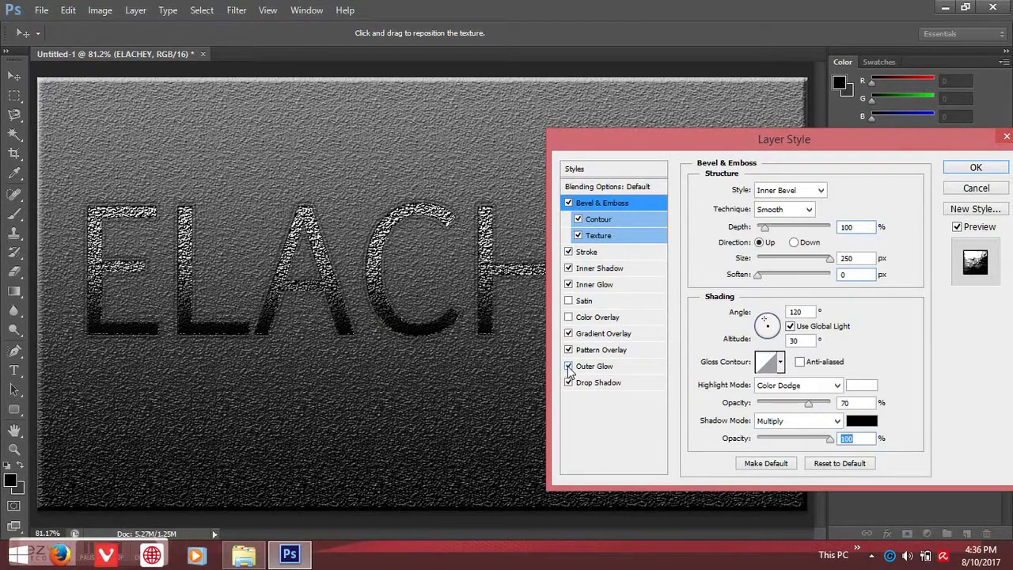
# Drop Color Overlay, enable Satin and Outer Glow, apply the text style, and select Layer 0.
pyautogui.click(568, 316)
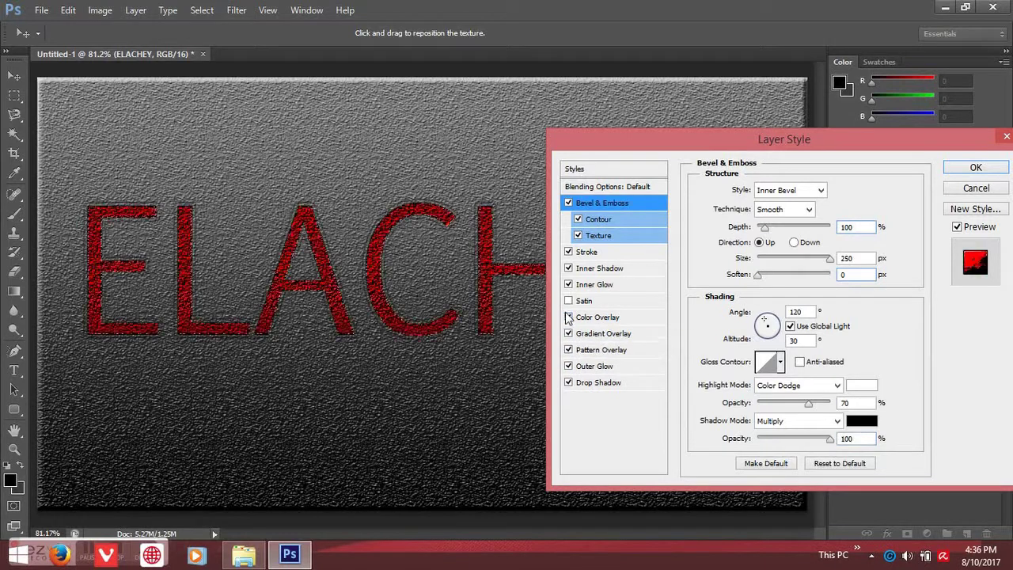
pyautogui.click(568, 316)
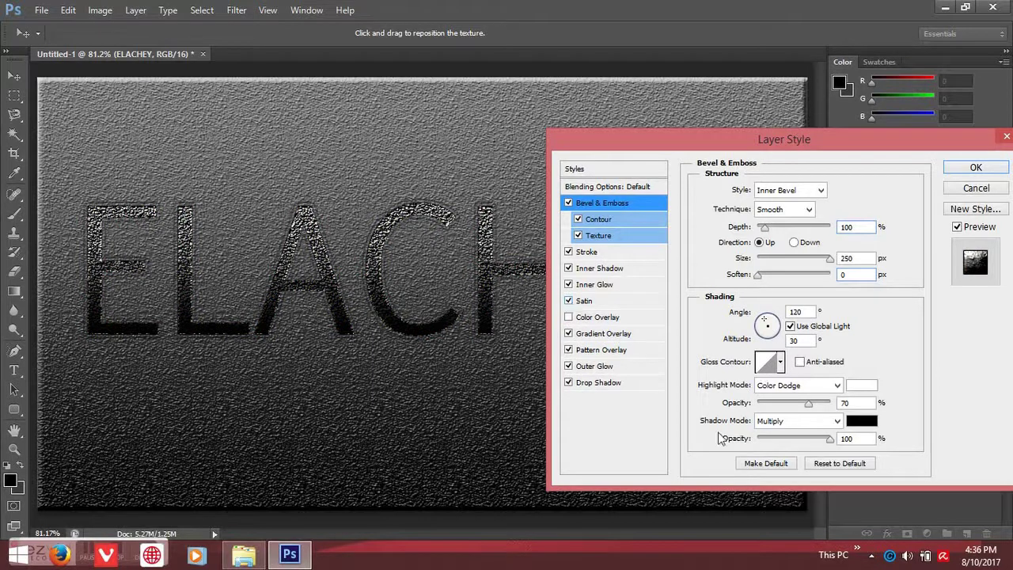
pyautogui.click(976, 167)
pyautogui.click(907, 488)
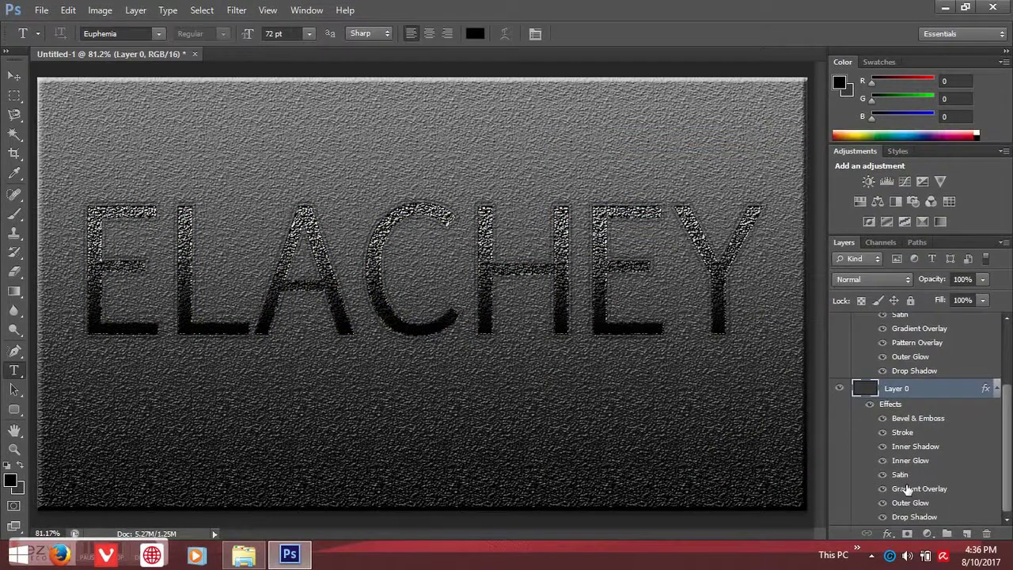
# Open Layer 0's Bevel & Emboss and raise its depth to about 715%.
pyautogui.click(890, 534)
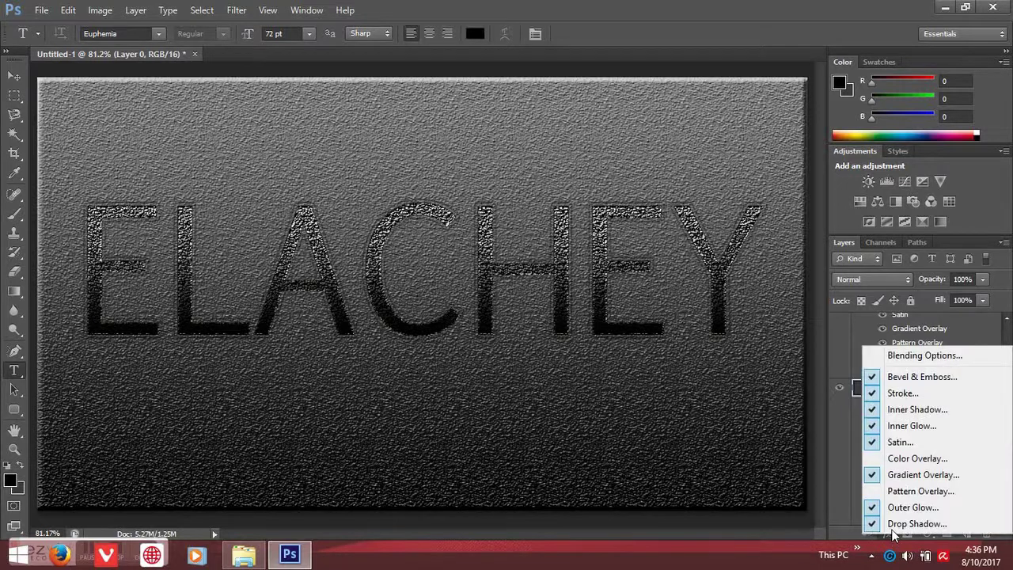
pyautogui.click(917, 376)
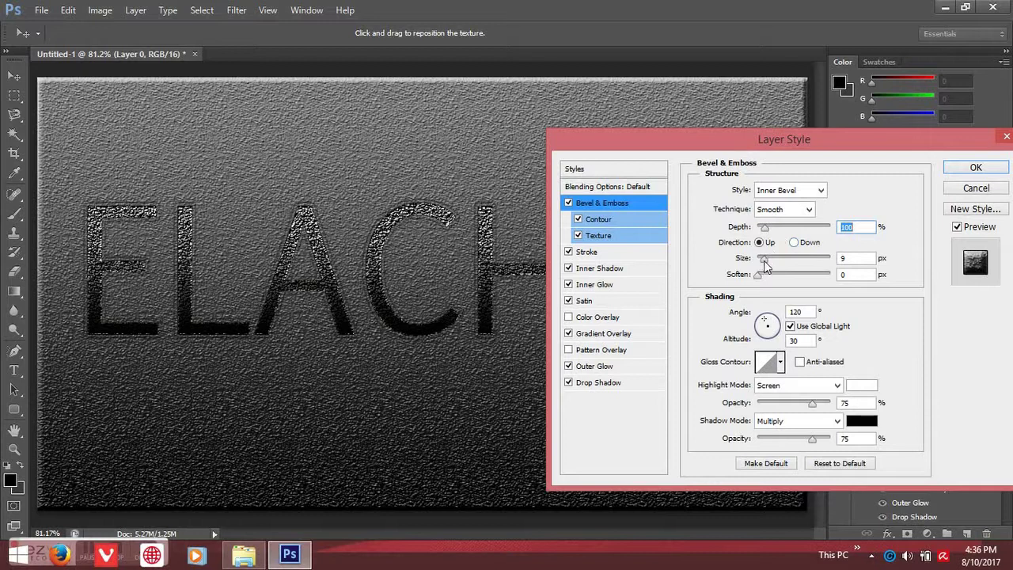
pyautogui.moveTo(763, 227)
pyautogui.mouseDown()
pyautogui.moveTo(789, 228)
pyautogui.moveTo(760, 229)
pyautogui.mouseUp()
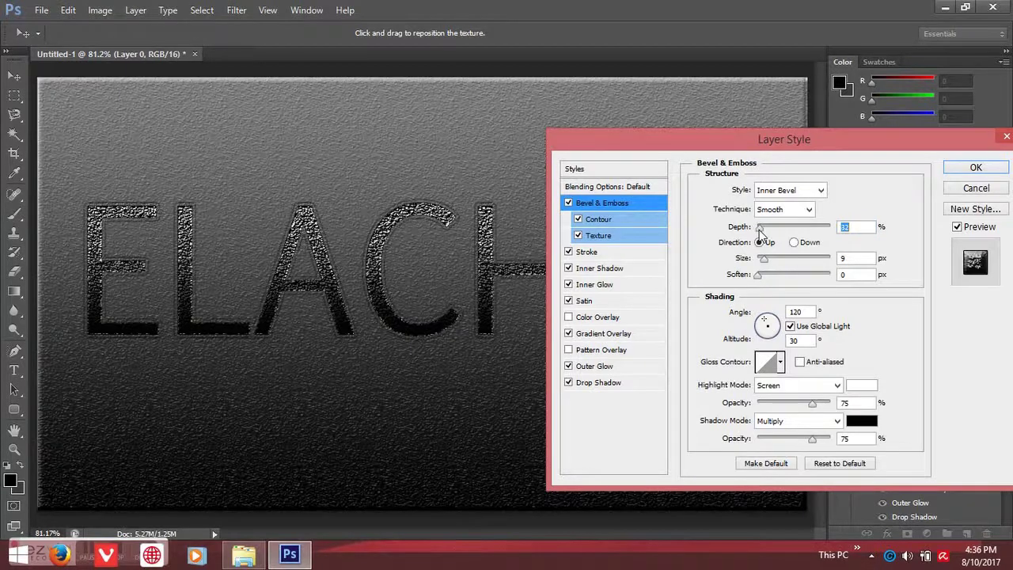
pyautogui.moveTo(761, 260)
pyautogui.mouseDown()
pyautogui.moveTo(795, 261)
pyautogui.moveTo(753, 271)
pyautogui.mouseUp()
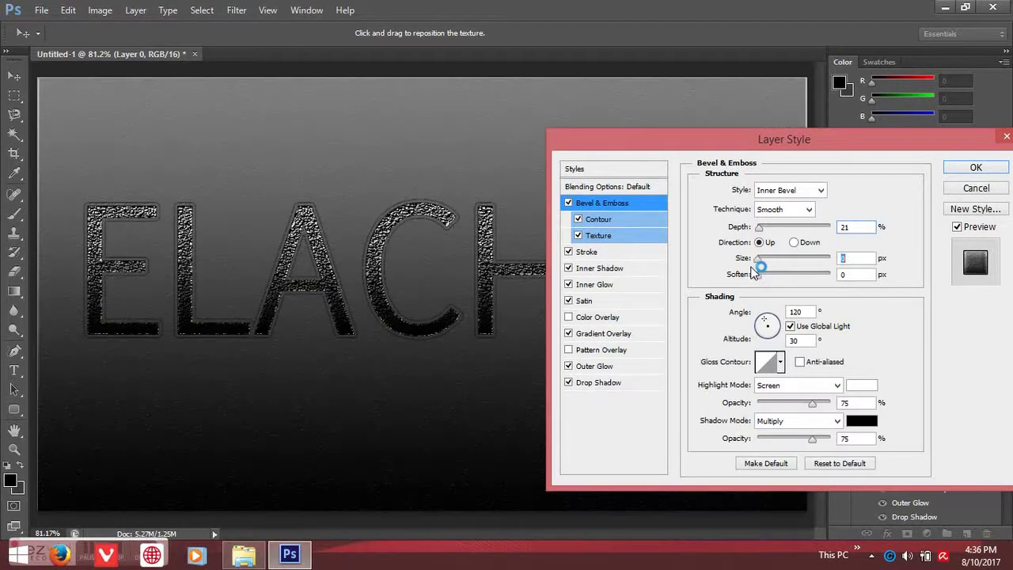
pyautogui.moveTo(760, 227); pyautogui.dragTo(788, 231)
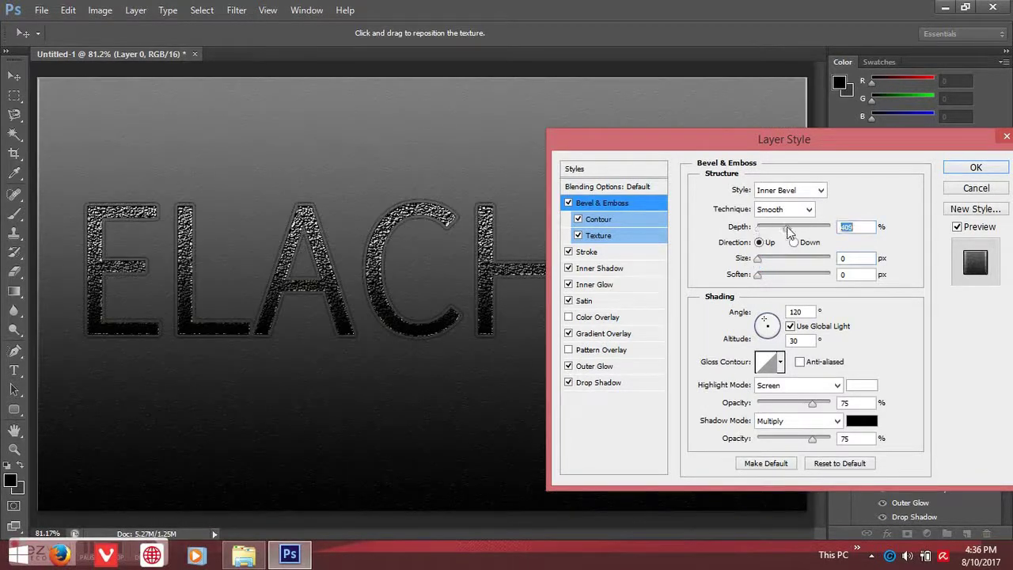
pyautogui.click(756, 260)
pyautogui.click(797, 229)
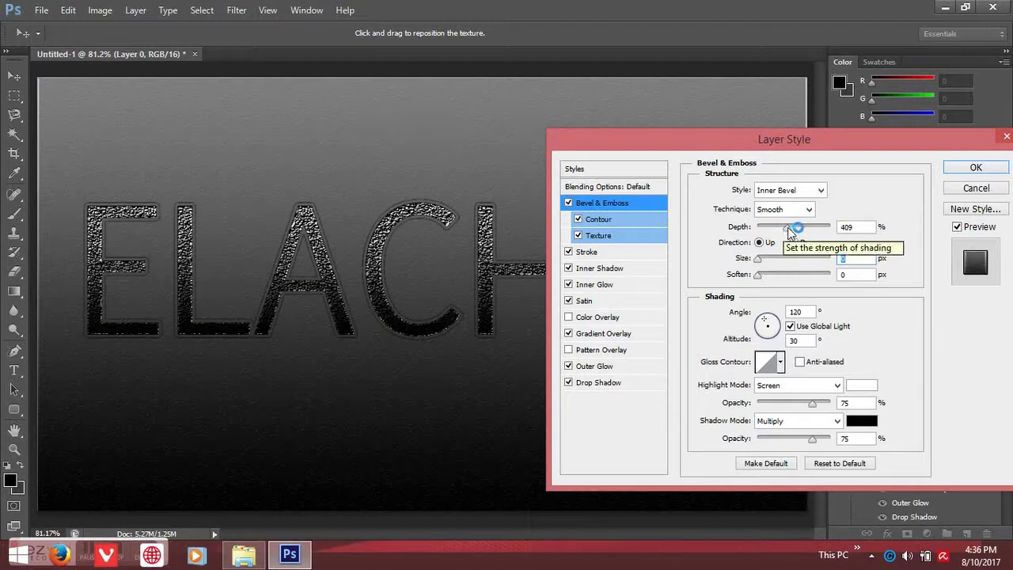
pyautogui.moveTo(788, 230); pyautogui.dragTo(810, 234)
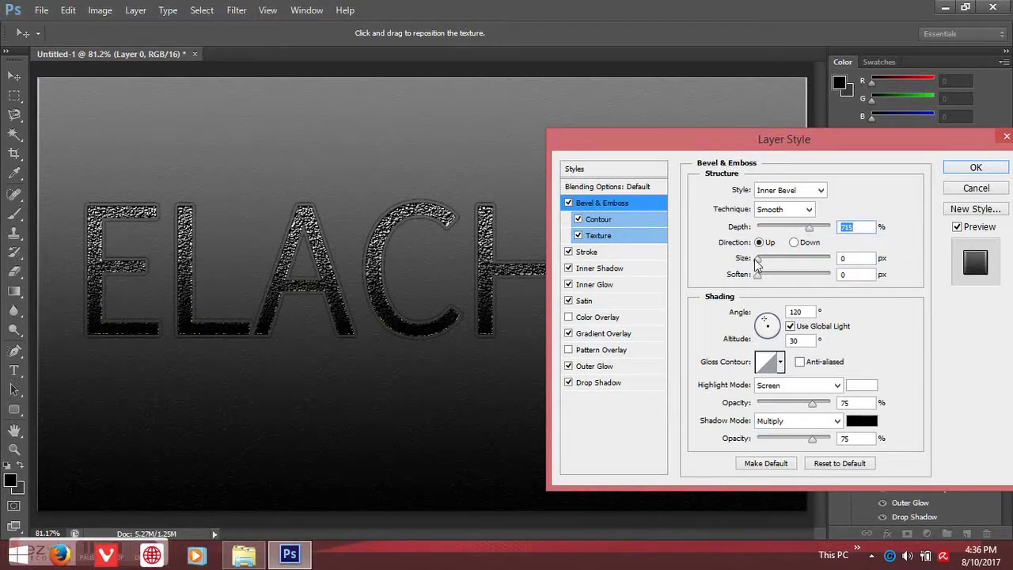
# Set the background bevel to 0 px size with highlight and shadow opacities at 100%.
pyautogui.moveTo(758, 264); pyautogui.dragTo(761, 267)
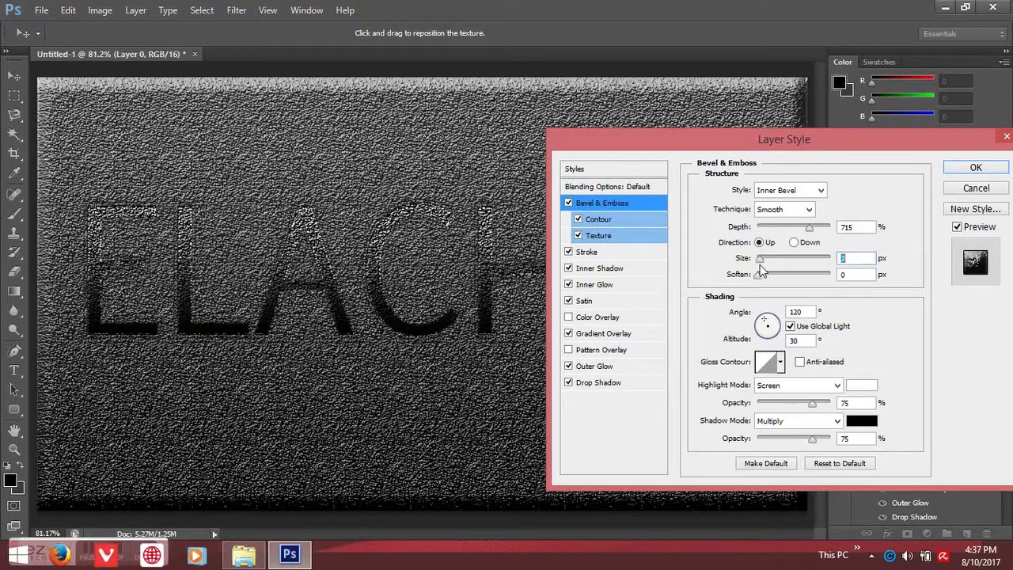
pyautogui.moveTo(759, 269); pyautogui.dragTo(756, 267)
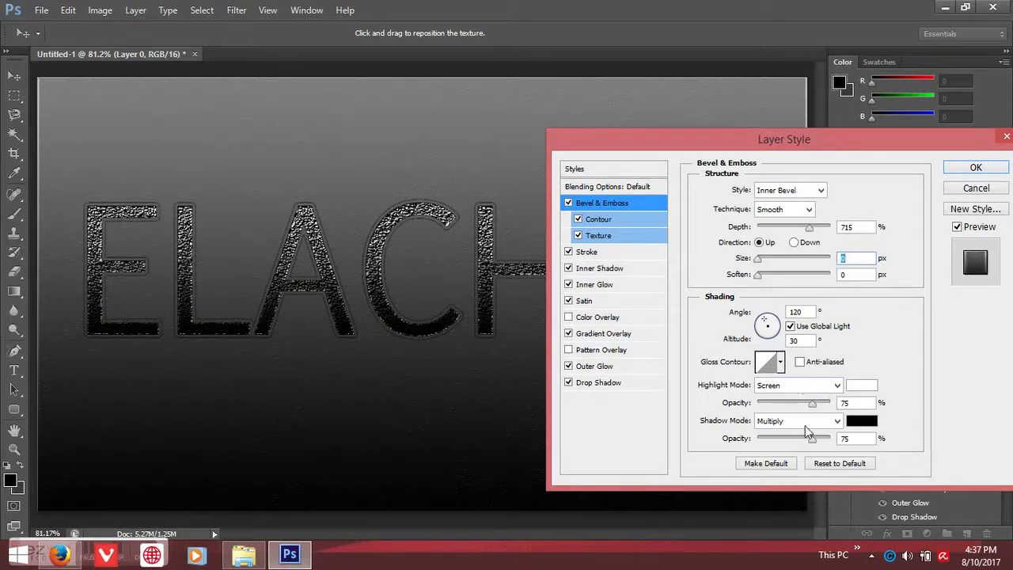
pyautogui.moveTo(831, 406); pyautogui.dragTo(846, 408)
pyautogui.moveTo(811, 440)
pyautogui.mouseDown()
pyautogui.moveTo(765, 436)
pyautogui.moveTo(853, 438)
pyautogui.mouseUp()
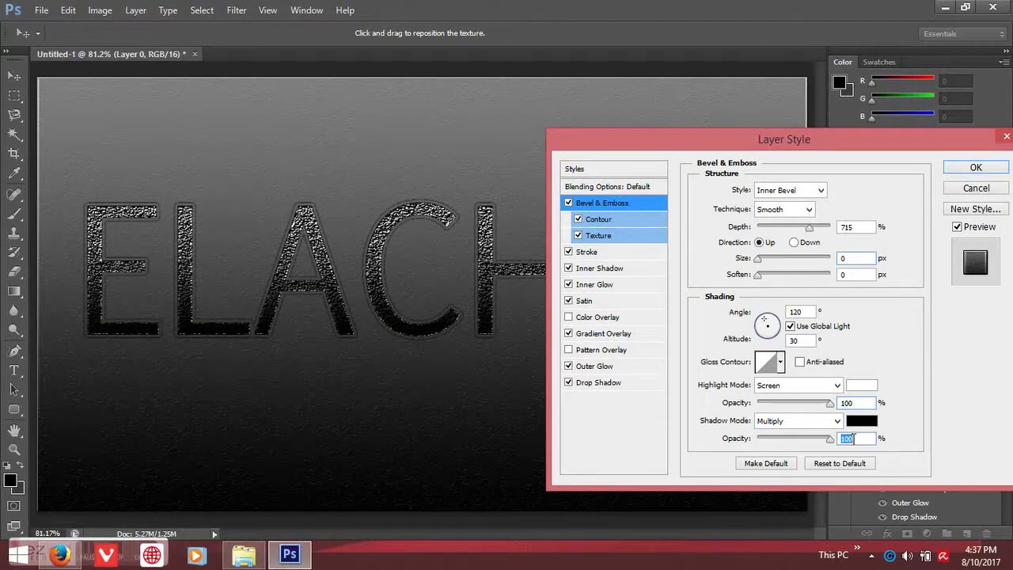
# Try several gloss contour presets, settle on Linear, and apply Layer 0's bevel style.
pyautogui.click(780, 364)
pyautogui.click(815, 419)
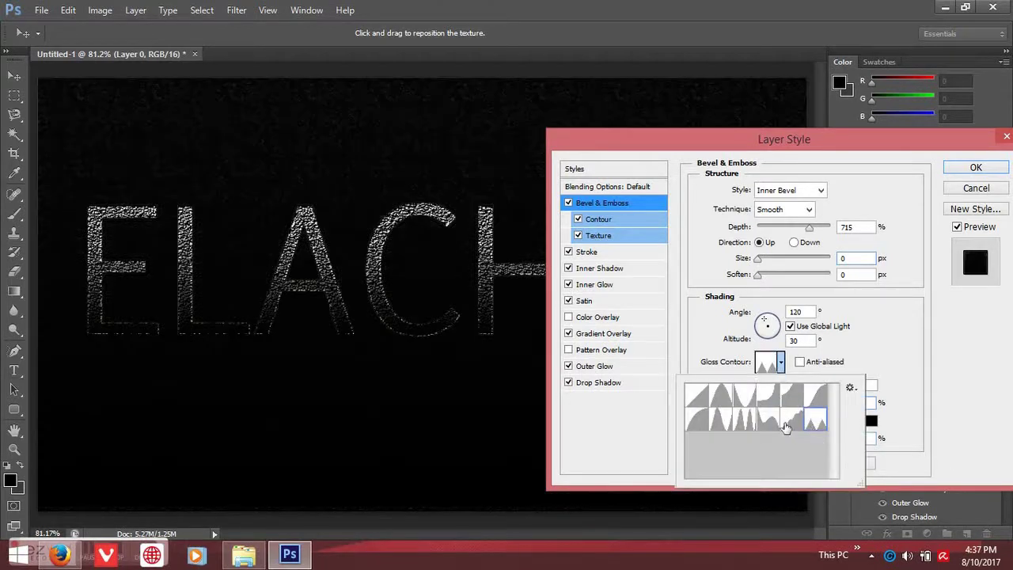
pyautogui.click(769, 421)
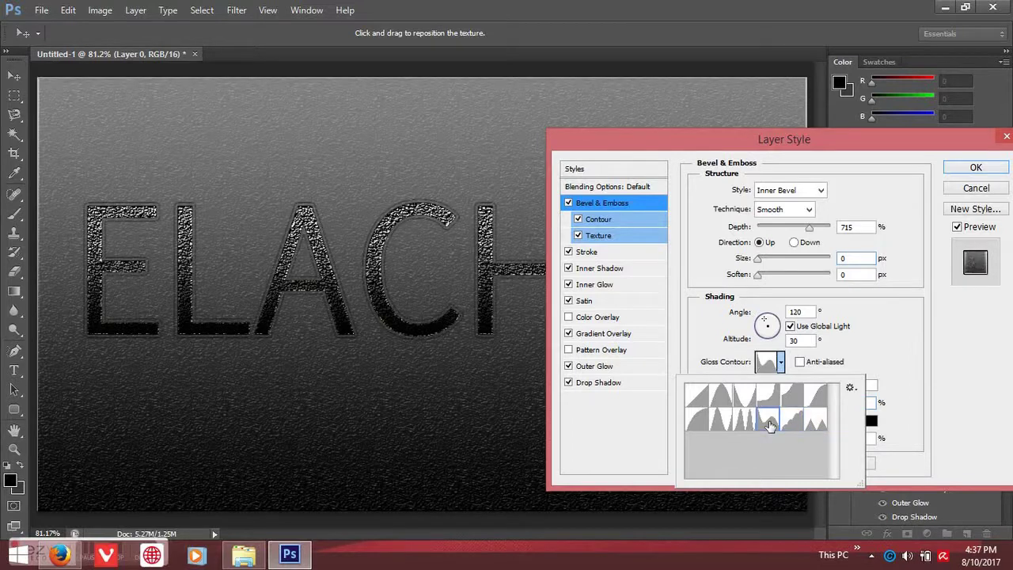
pyautogui.click(743, 422)
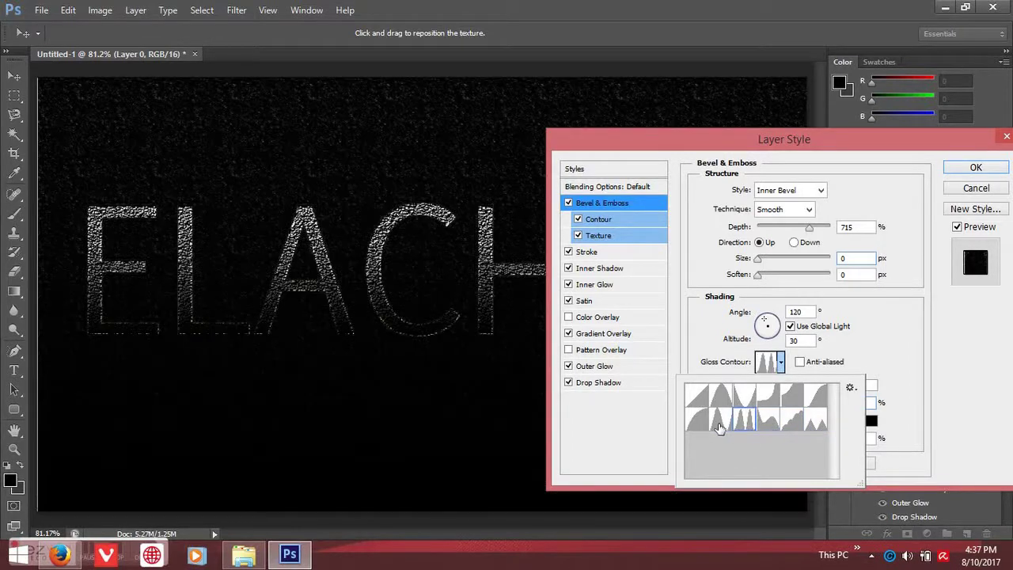
pyautogui.click(718, 425)
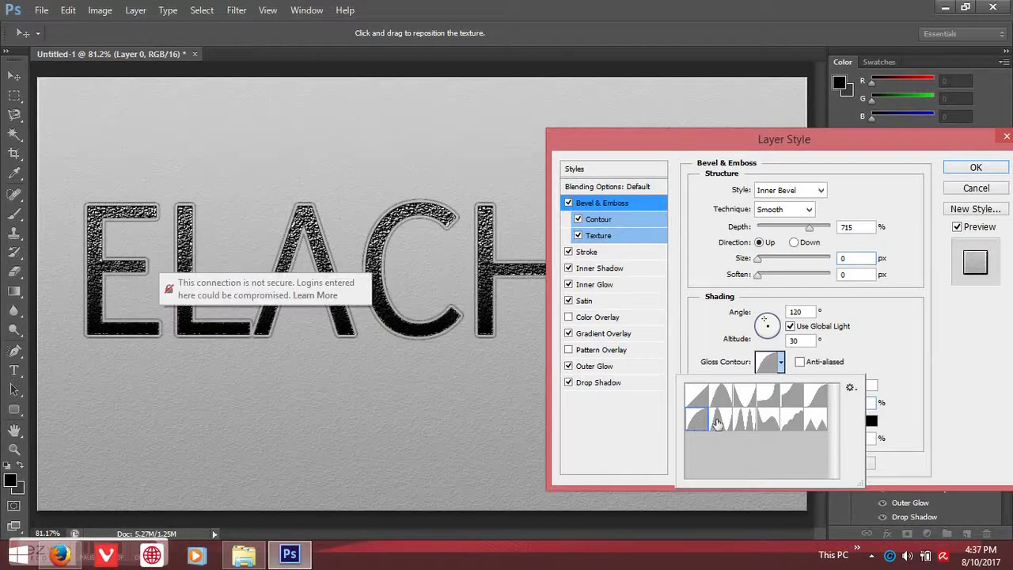
pyautogui.click(745, 403)
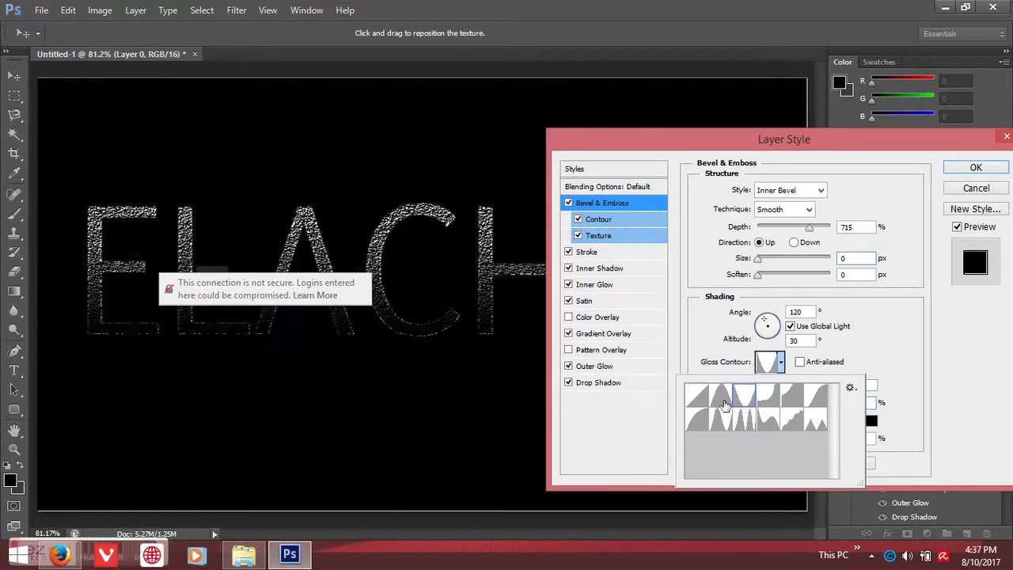
pyautogui.click(724, 403)
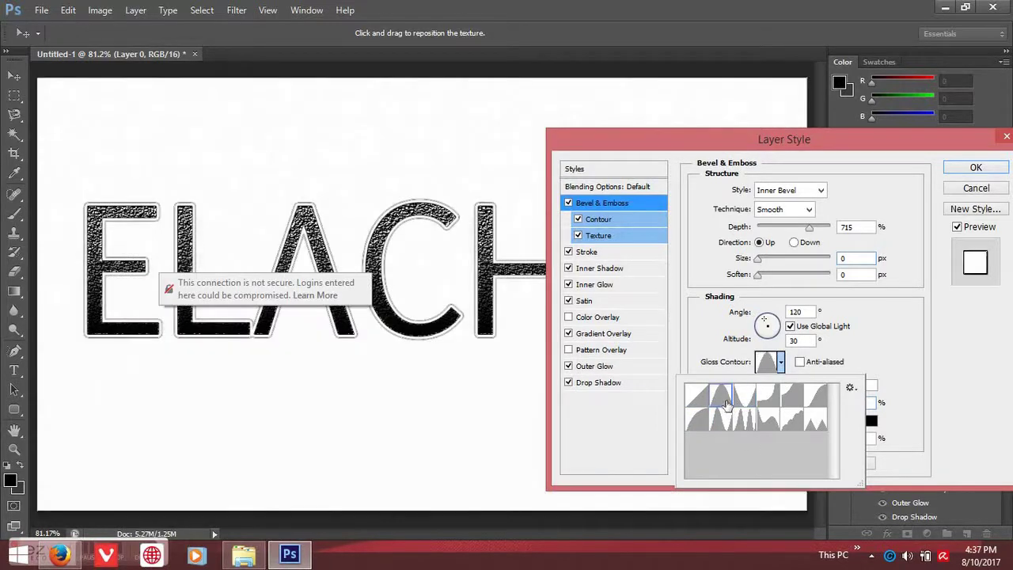
pyautogui.click(815, 396)
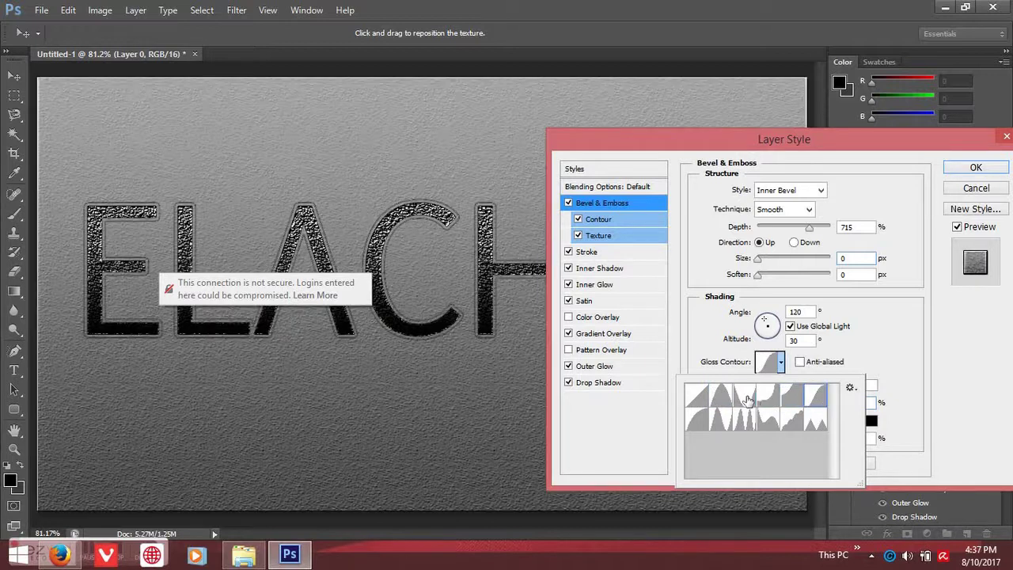
pyautogui.click(747, 400)
pyautogui.click(695, 400)
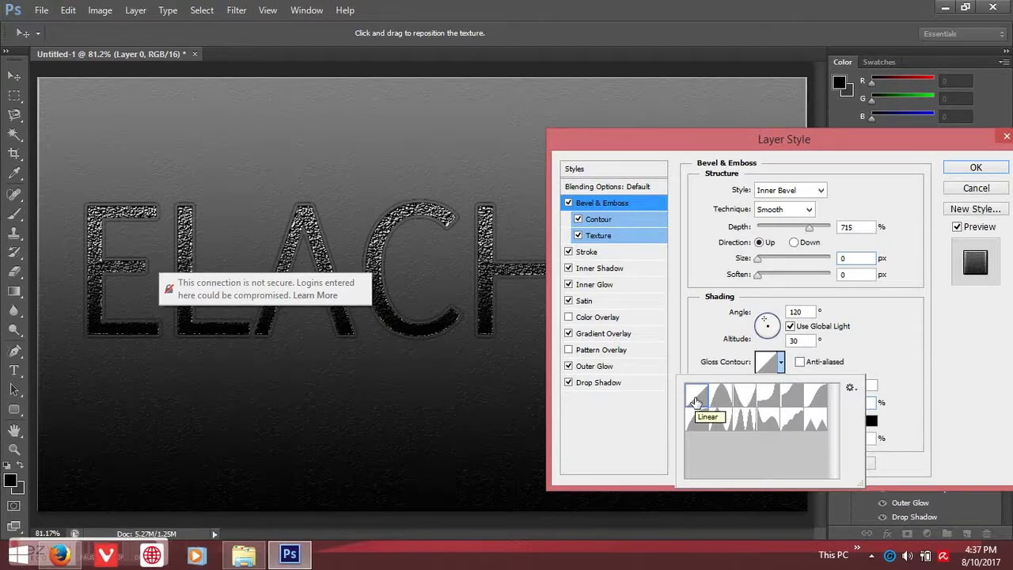
pyautogui.doubleClick(696, 399)
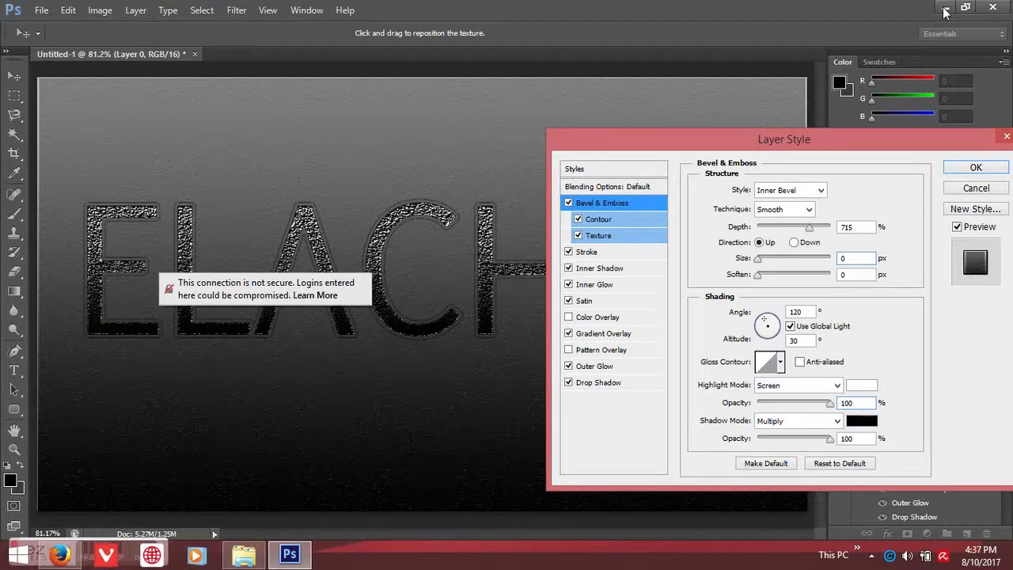
pyautogui.click(976, 168)
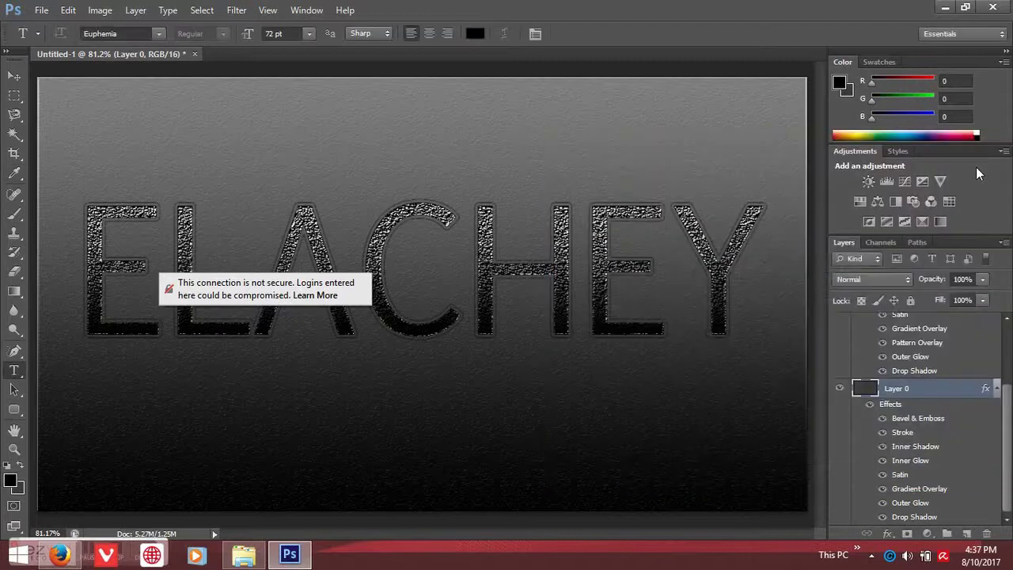
pyautogui.click(945, 9)
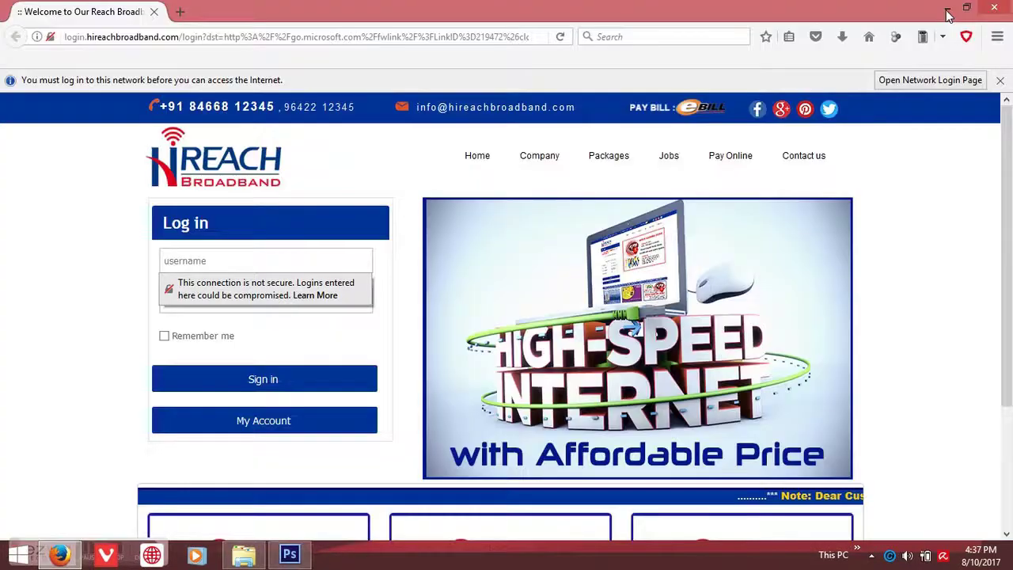
pyautogui.click(947, 10)
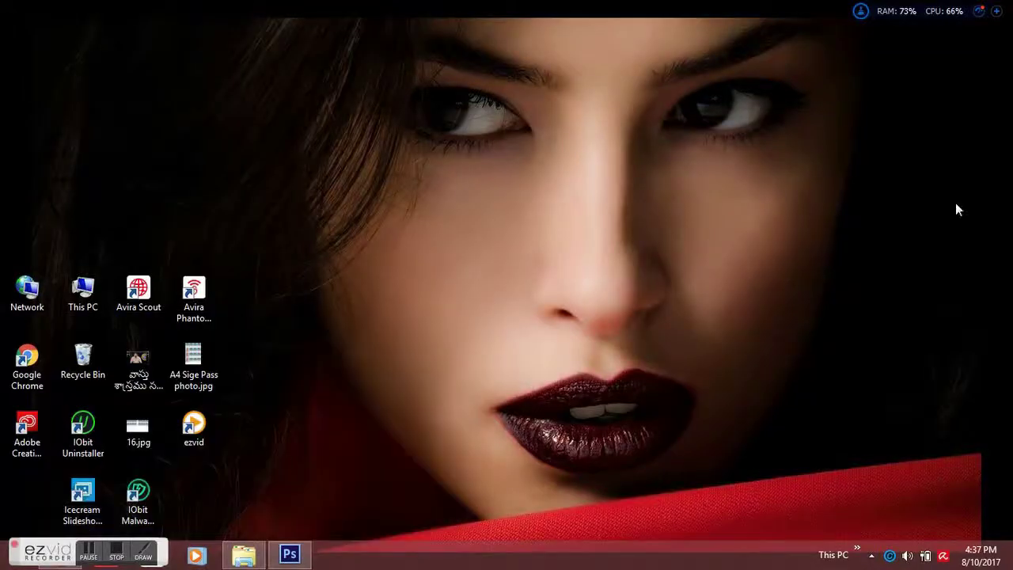
pyautogui.click(290, 556)
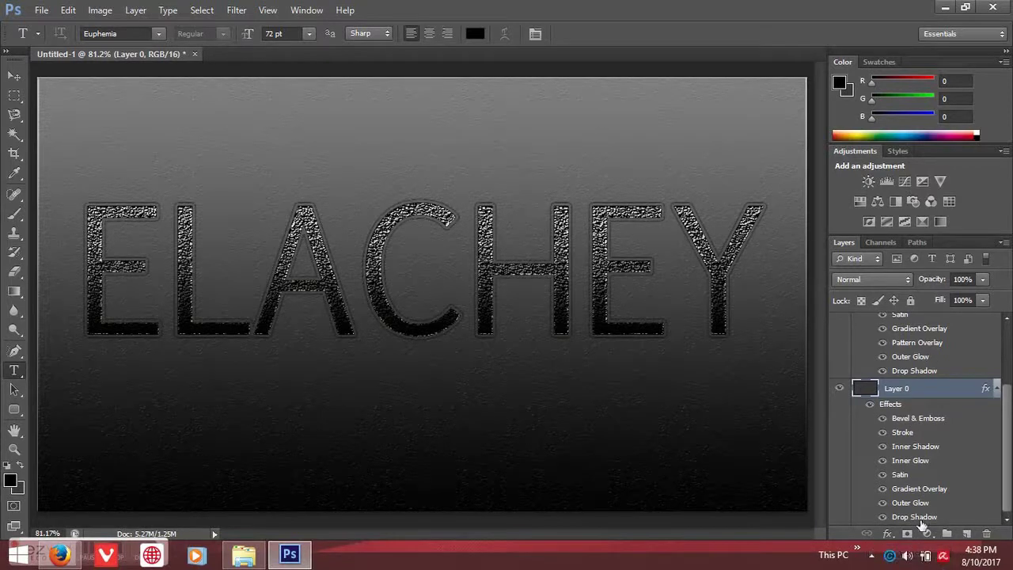
# Select the ELACHEY layer and raise its drop shadow size from 7 px to 10 px.
pyautogui.scroll(3, 951, 465)
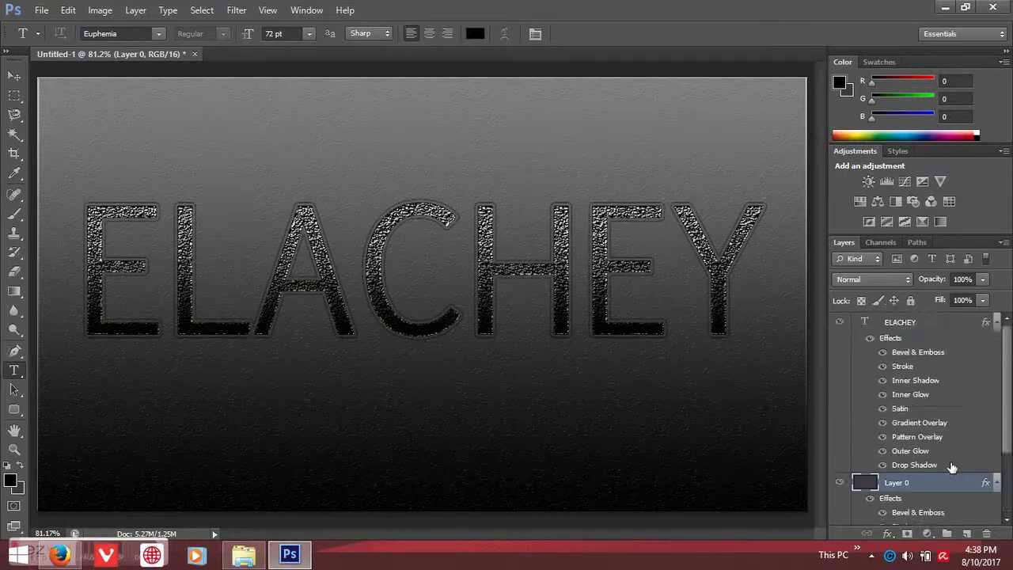
pyautogui.click(906, 323)
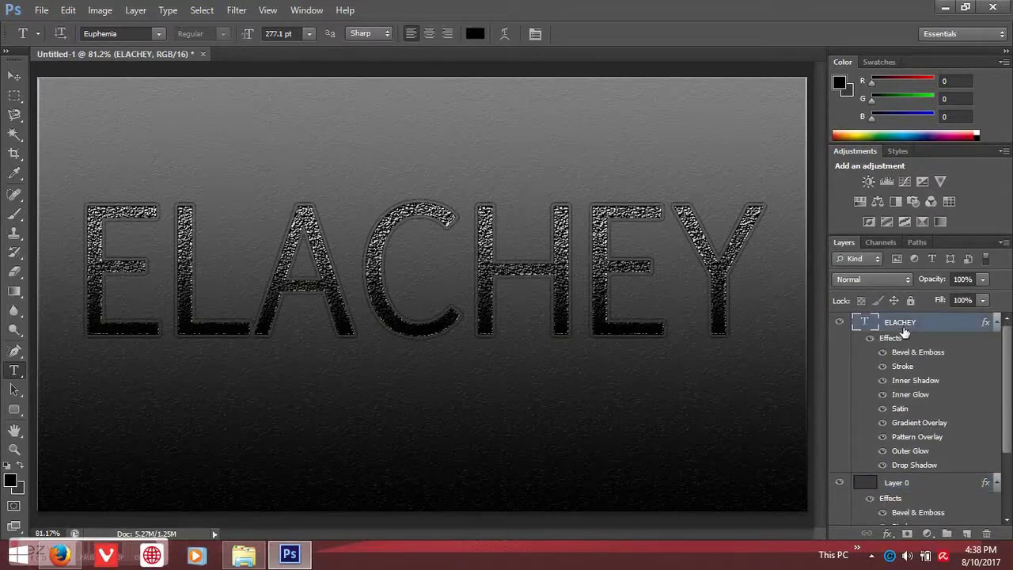
pyautogui.click(888, 534)
pyautogui.click(889, 526)
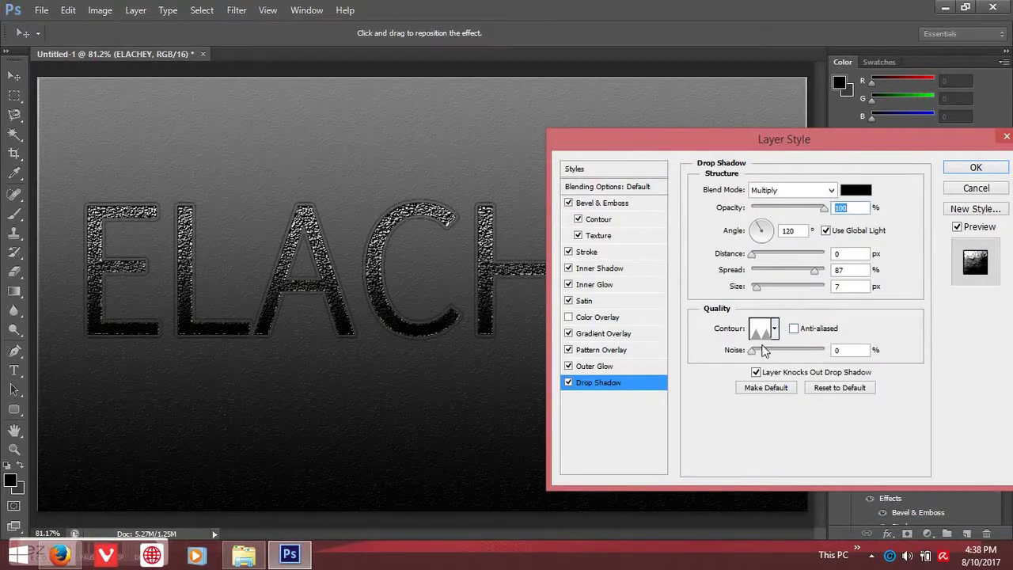
pyautogui.moveTo(757, 288)
pyautogui.mouseDown()
pyautogui.moveTo(780, 290)
pyautogui.moveTo(756, 294)
pyautogui.moveTo(760, 301)
pyautogui.mouseUp()
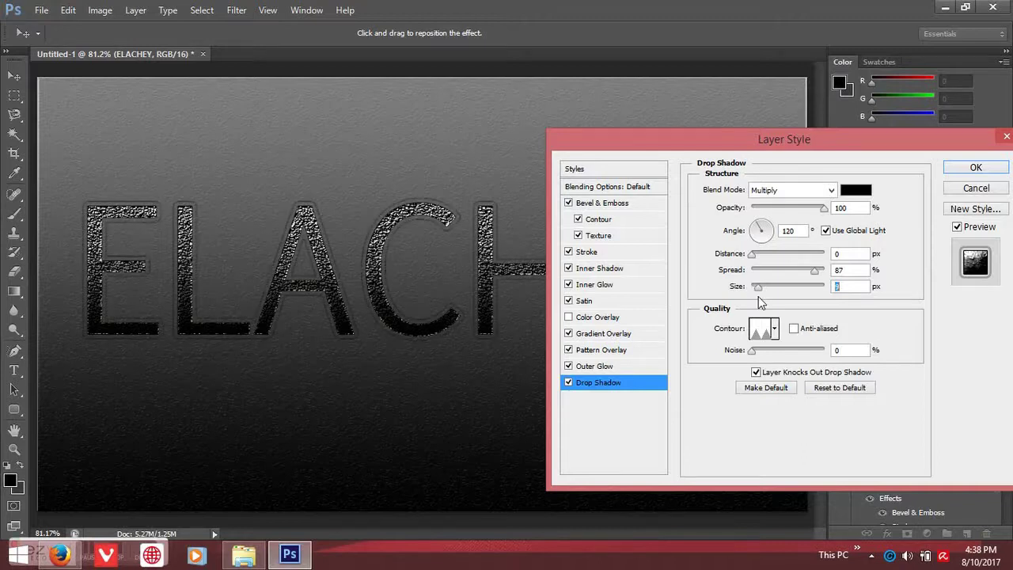
pyautogui.moveTo(758, 297); pyautogui.dragTo(759, 297)
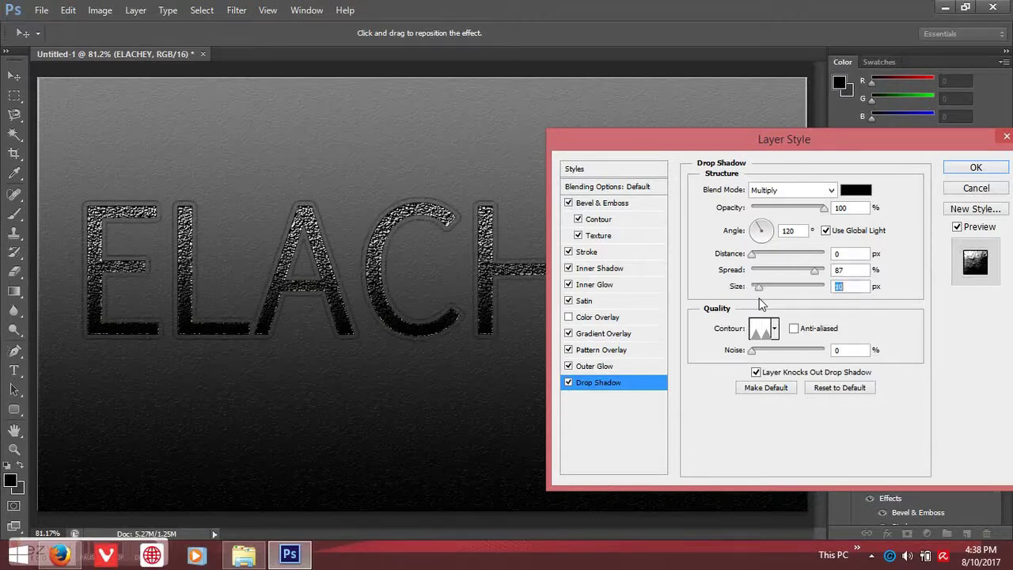
pyautogui.click(774, 328)
# Preview drop shadow contour presets and settle on the fourth preset in row two.
pyautogui.click(716, 364)
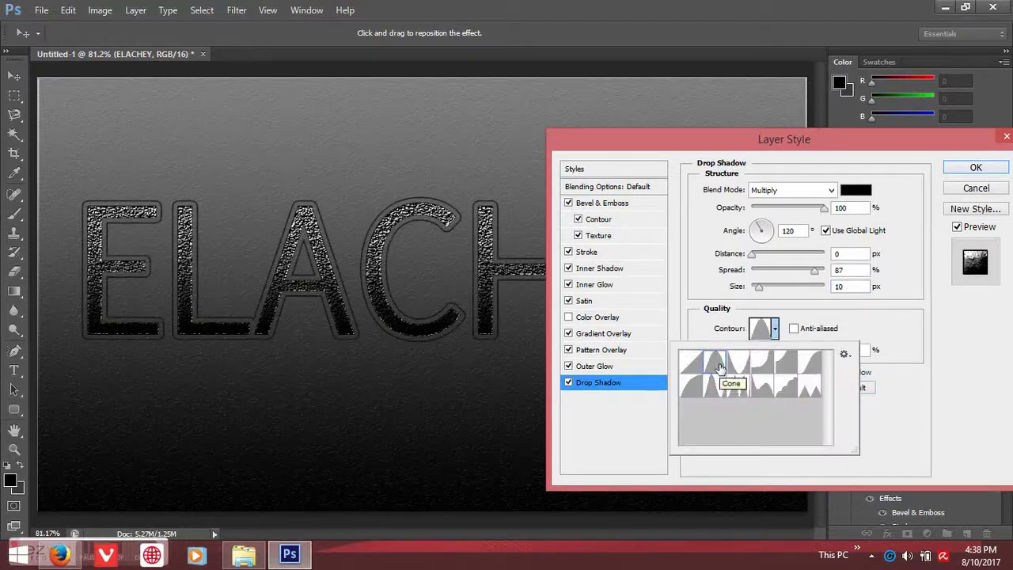
pyautogui.click(738, 362)
pyautogui.press('Right')
pyautogui.press('Right')
pyautogui.press('Right')
pyautogui.press('Right')
pyautogui.press('Right')
pyautogui.press('Right')
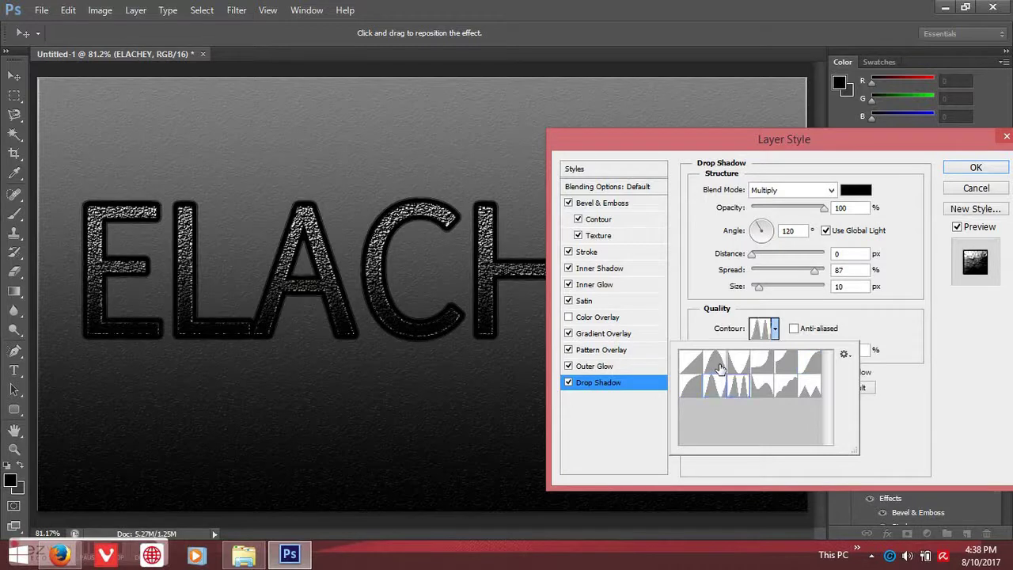
pyautogui.press('Right')
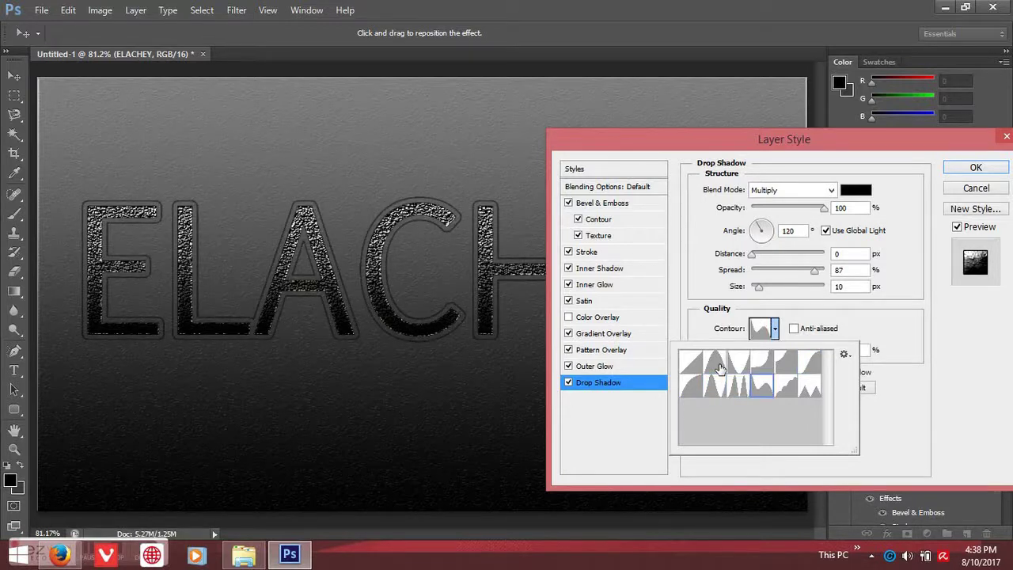
pyautogui.press('Right')
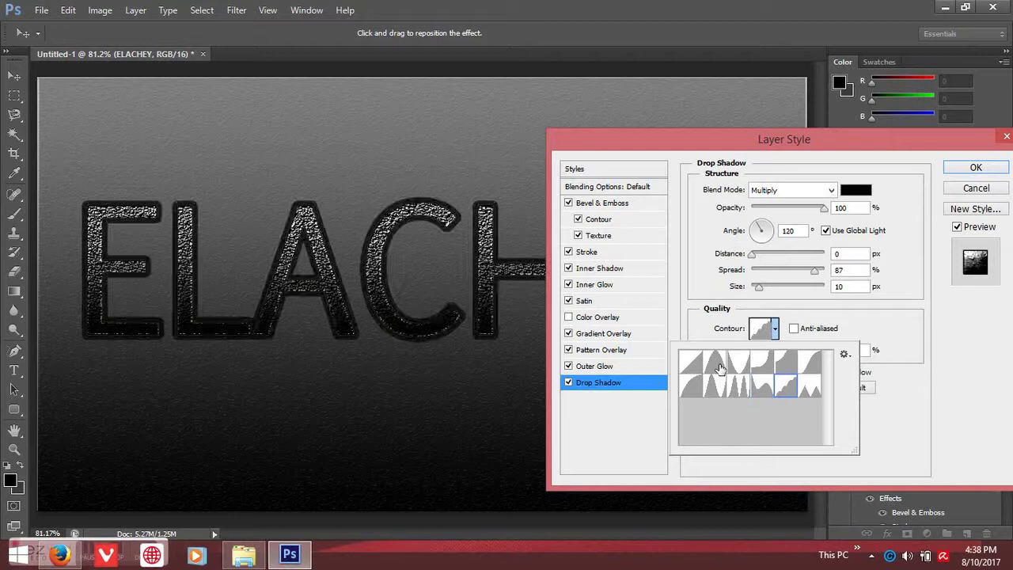
pyautogui.press('Right')
pyautogui.press('Left')
pyautogui.press('Left')
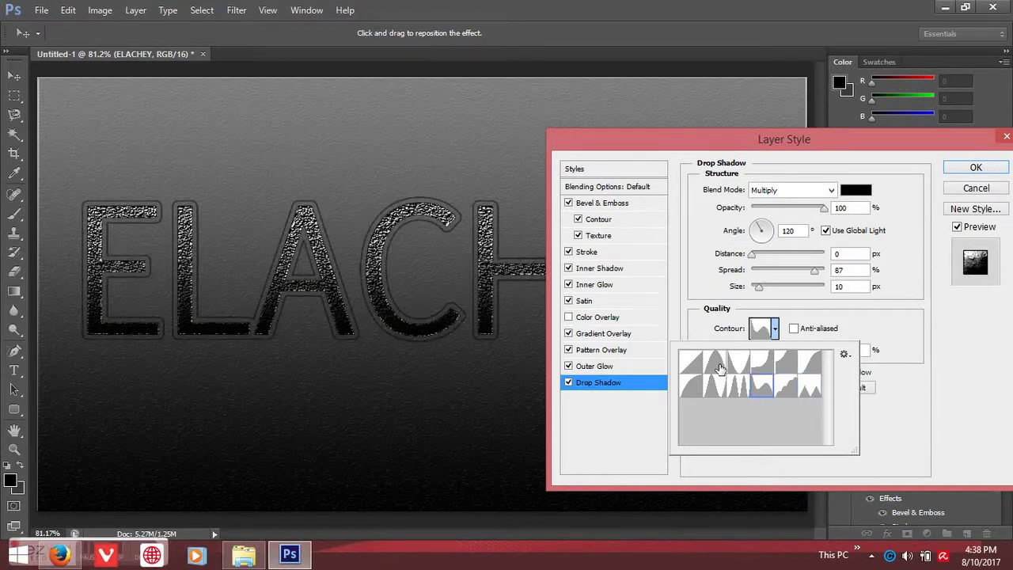
pyautogui.click(883, 401)
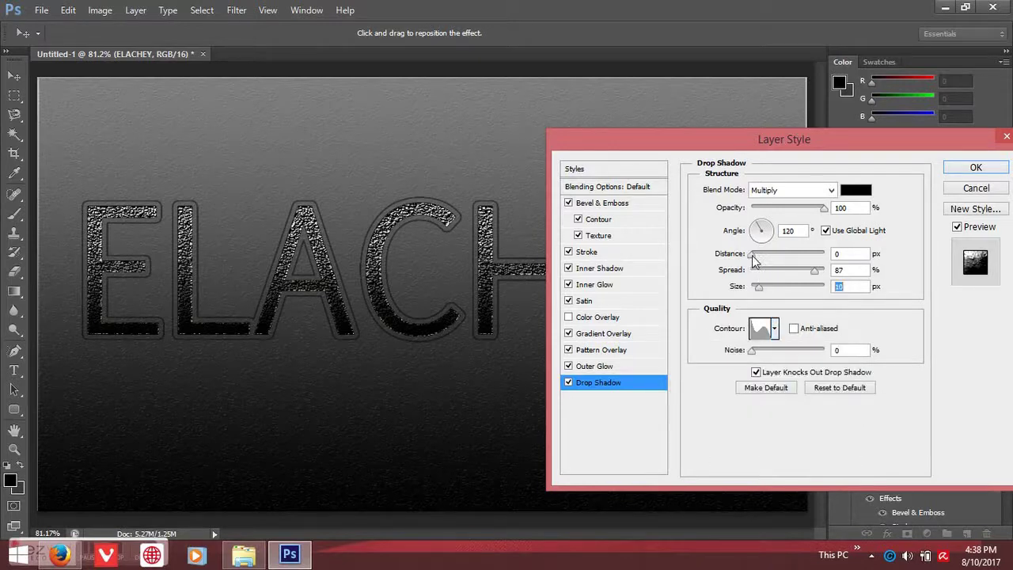
# Set ELACHEY's drop shadow spread to 0 and size to a few pixels, then apply the style.
pyautogui.moveTo(819, 277); pyautogui.dragTo(833, 305)
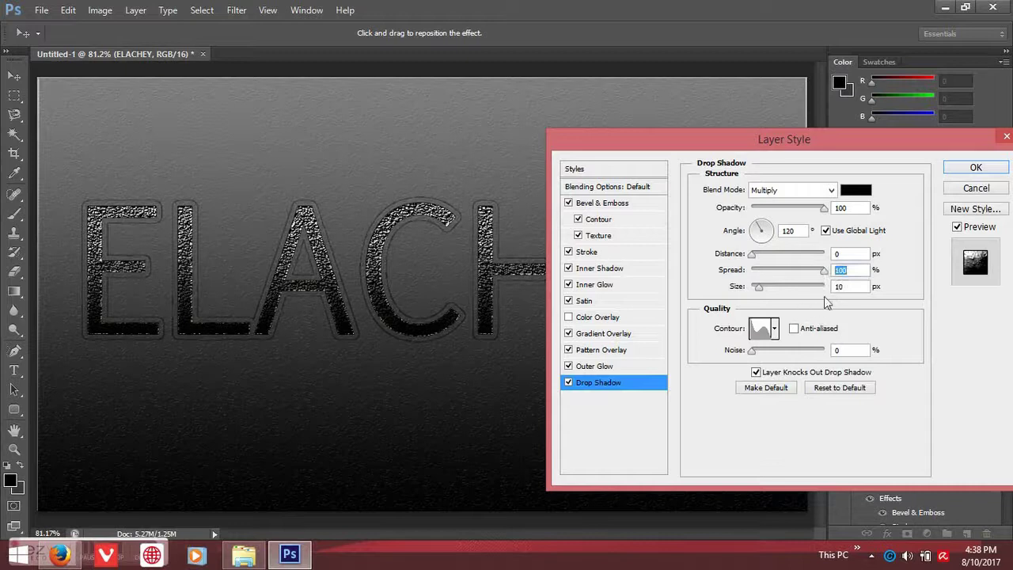
pyautogui.moveTo(824, 270); pyautogui.dragTo(750, 271)
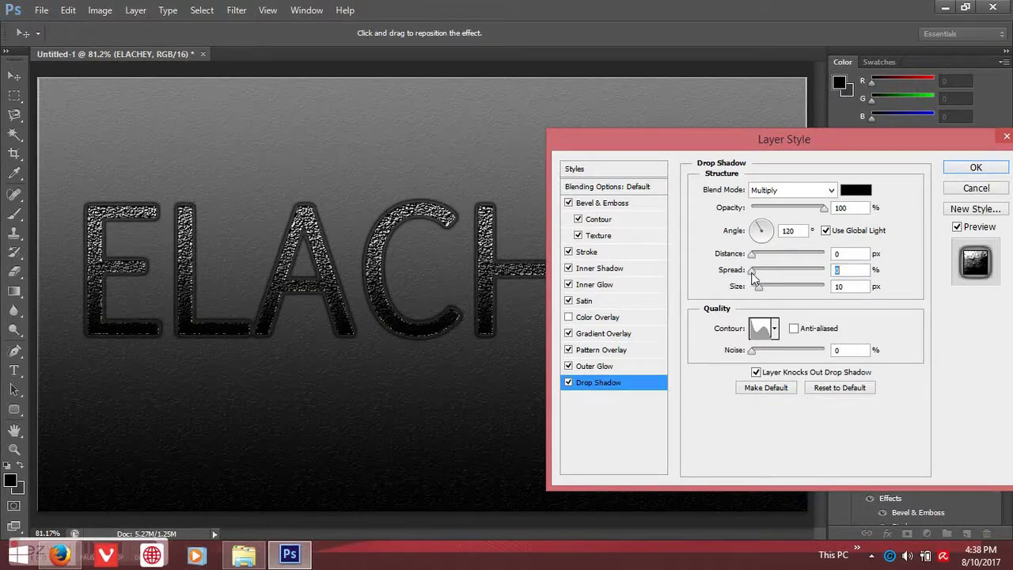
pyautogui.moveTo(760, 288); pyautogui.dragTo(760, 294)
pyautogui.press('Up')
pyautogui.press('Up')
pyautogui.press('Up')
pyautogui.press('Up')
pyautogui.press('Up')
pyautogui.press('Up')
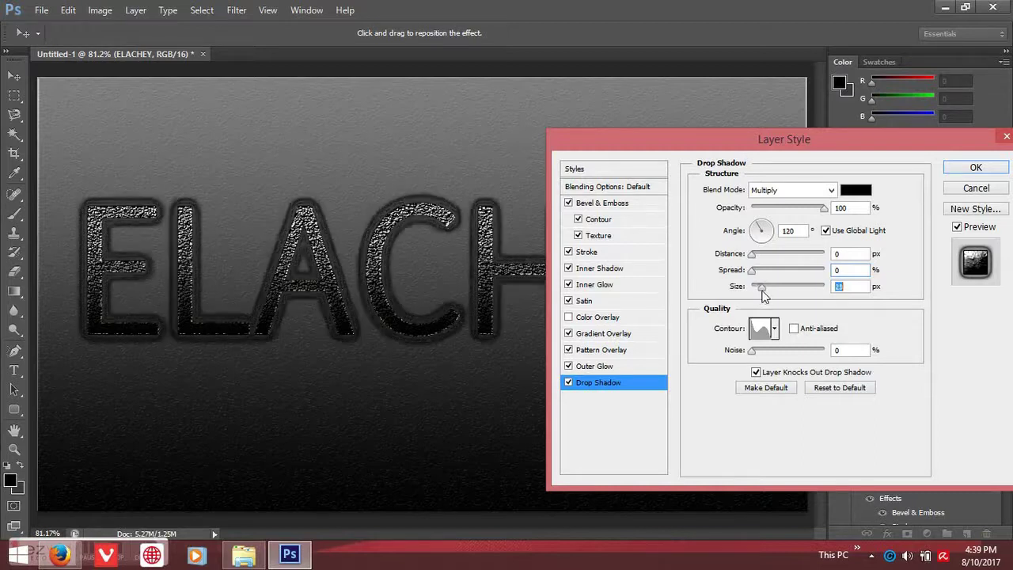
pyautogui.moveTo(764, 295)
pyautogui.mouseDown()
pyautogui.moveTo(745, 299)
pyautogui.moveTo(757, 294)
pyautogui.mouseUp()
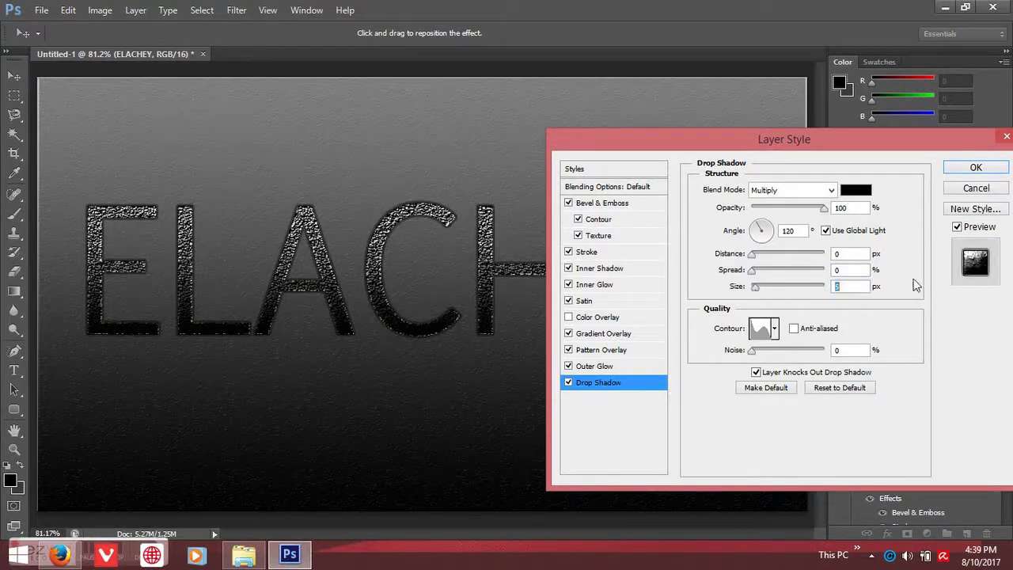
pyautogui.click(959, 175)
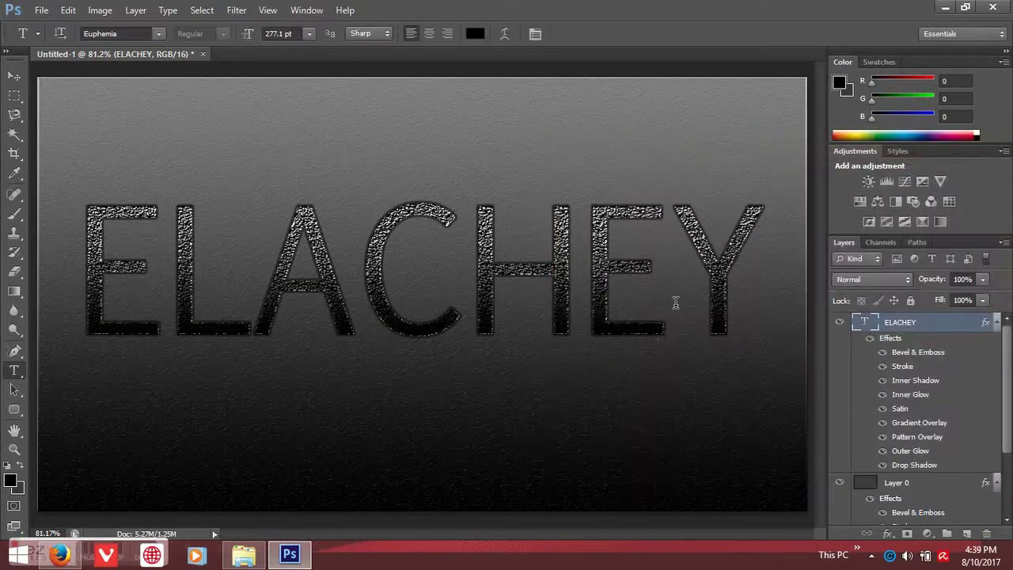
# Insert spaces between the ELACHEY letters and commit the text edit.
pyautogui.click(254, 327)
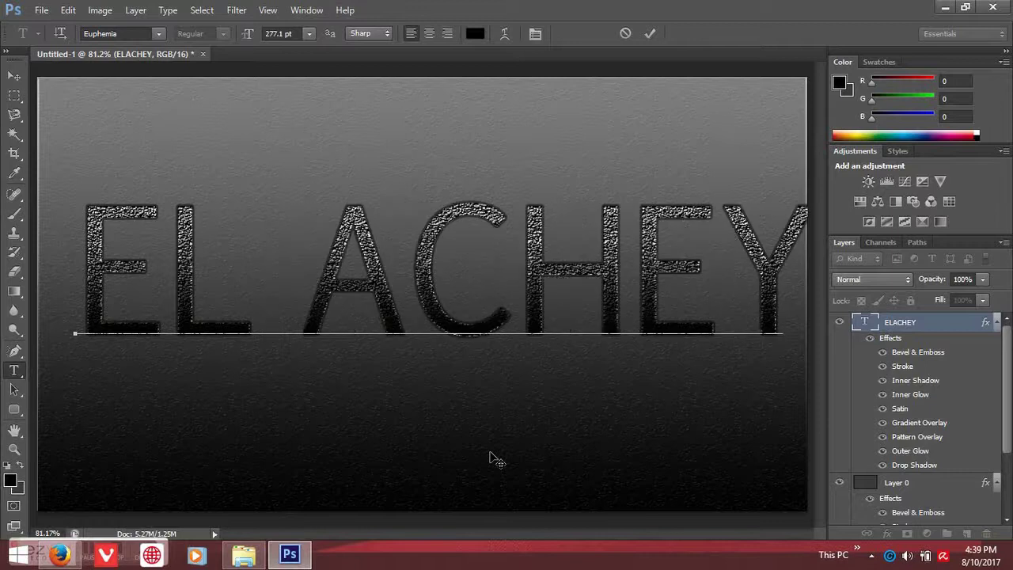
pyautogui.click(172, 286)
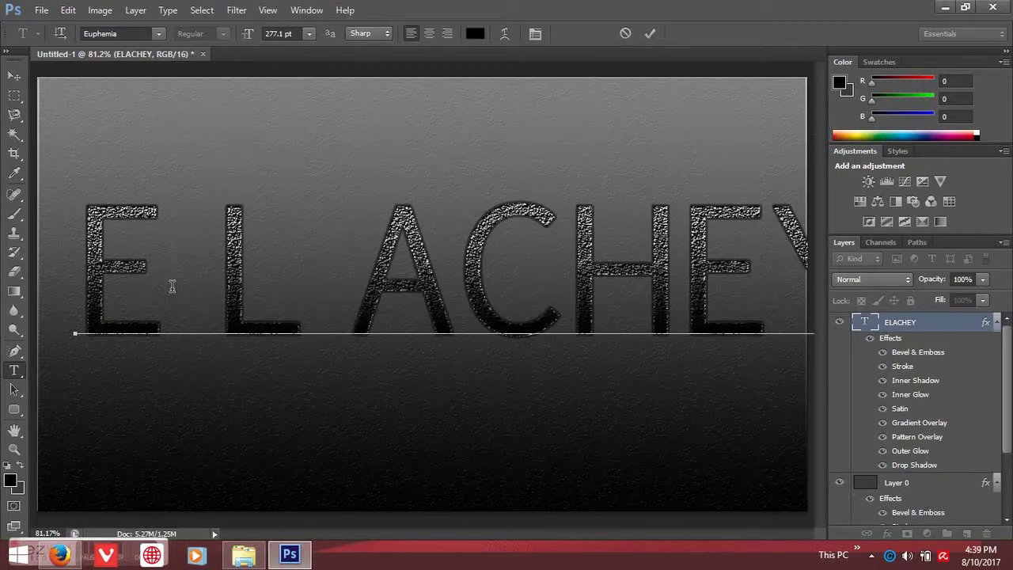
pyautogui.click(458, 295)
pyautogui.click(619, 279)
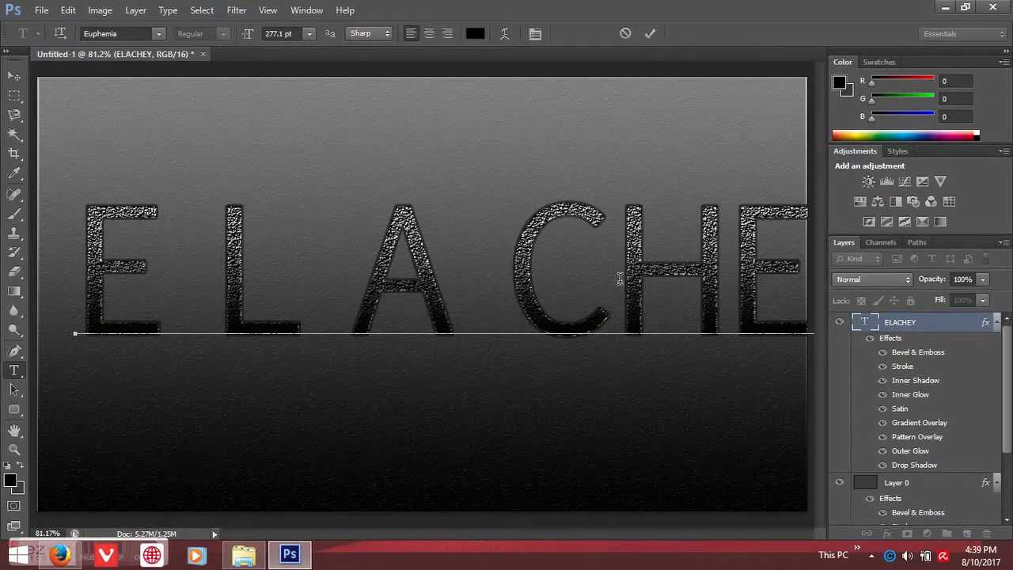
pyautogui.click(787, 310)
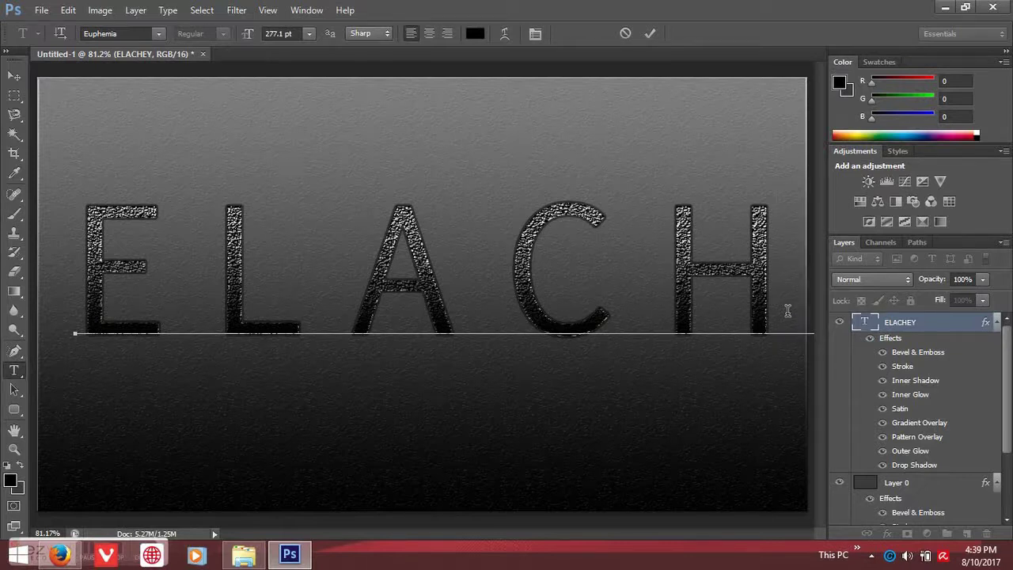
pyautogui.click(14, 75)
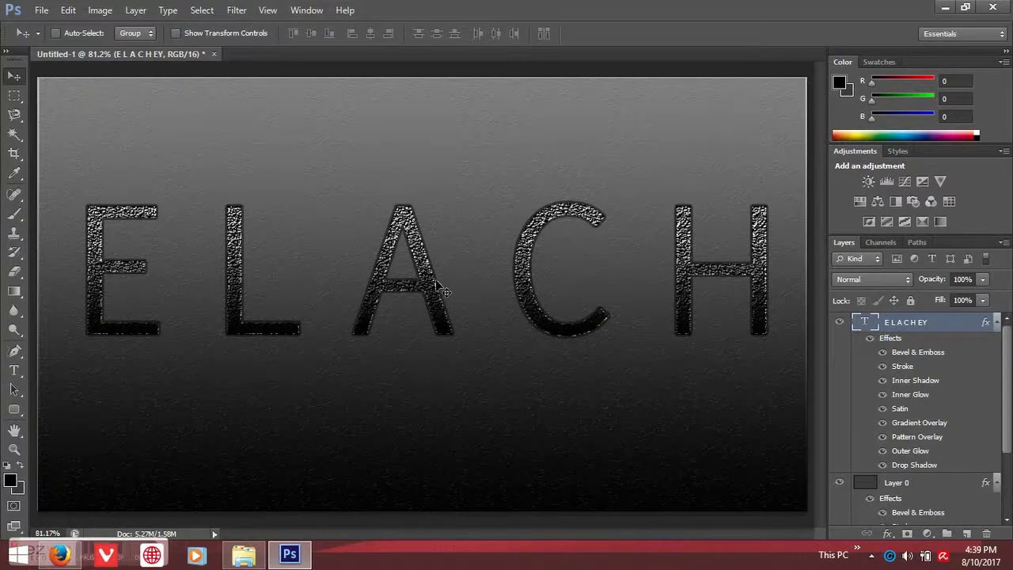
# Free-transform ELACHEY to about 77% width and 121% height and commit it.
pyautogui.hotkey('ctrl', 't')
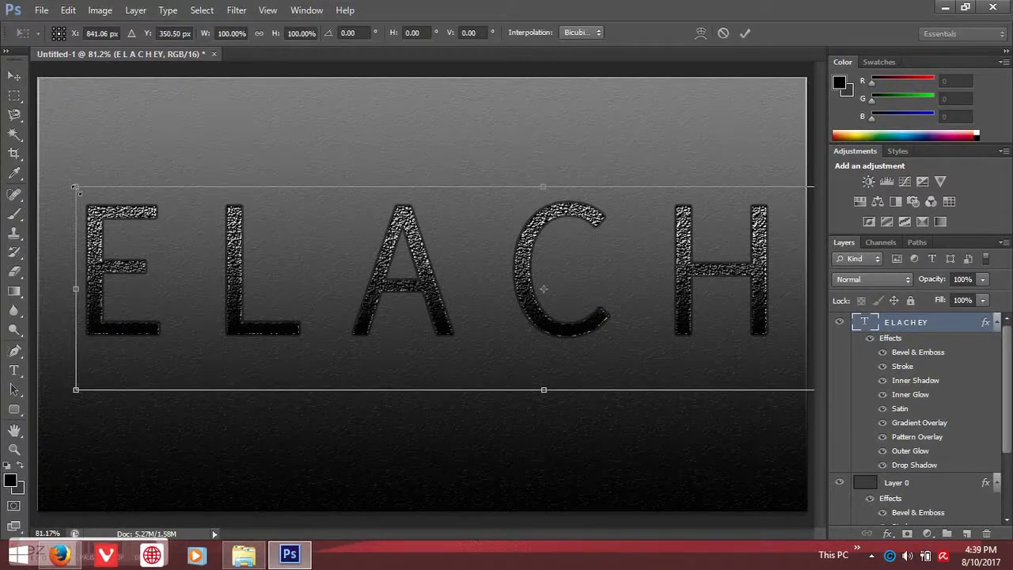
pyautogui.moveTo(76, 185); pyautogui.dragTo(127, 223)
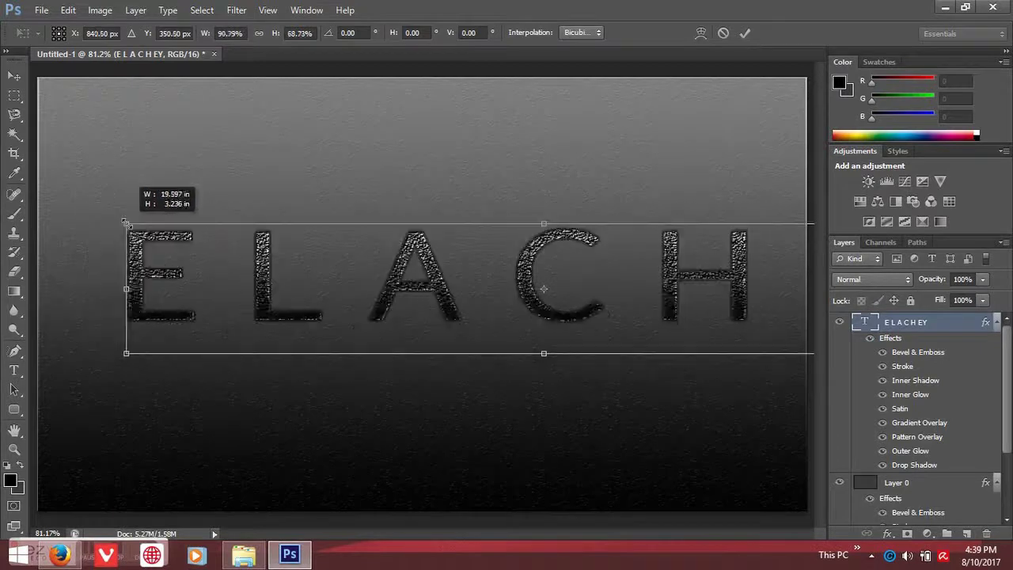
pyautogui.moveTo(737, 326); pyautogui.dragTo(641, 339)
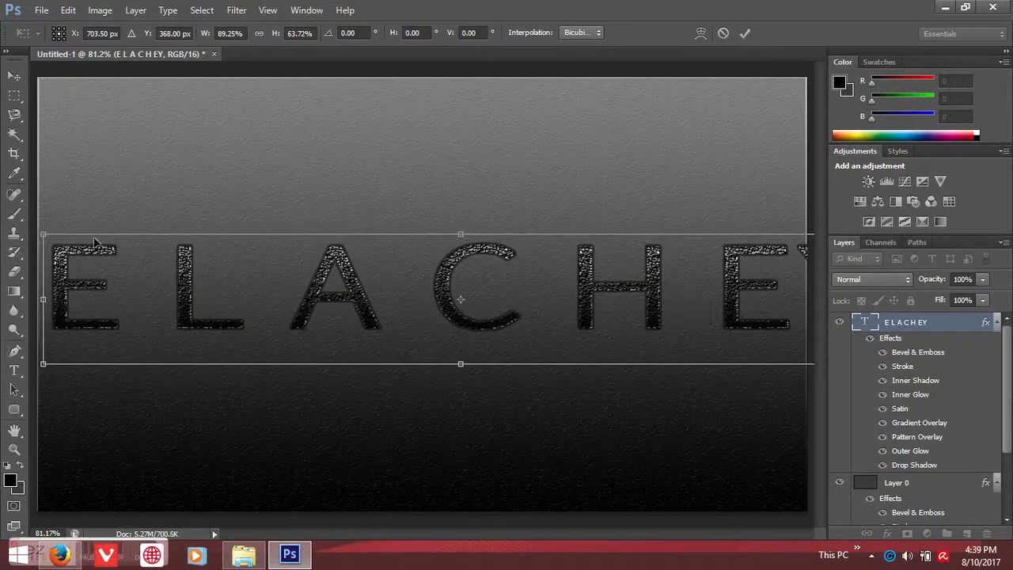
pyautogui.moveTo(44, 235); pyautogui.dragTo(80, 254)
pyautogui.moveTo(596, 338); pyautogui.dragTo(554, 343)
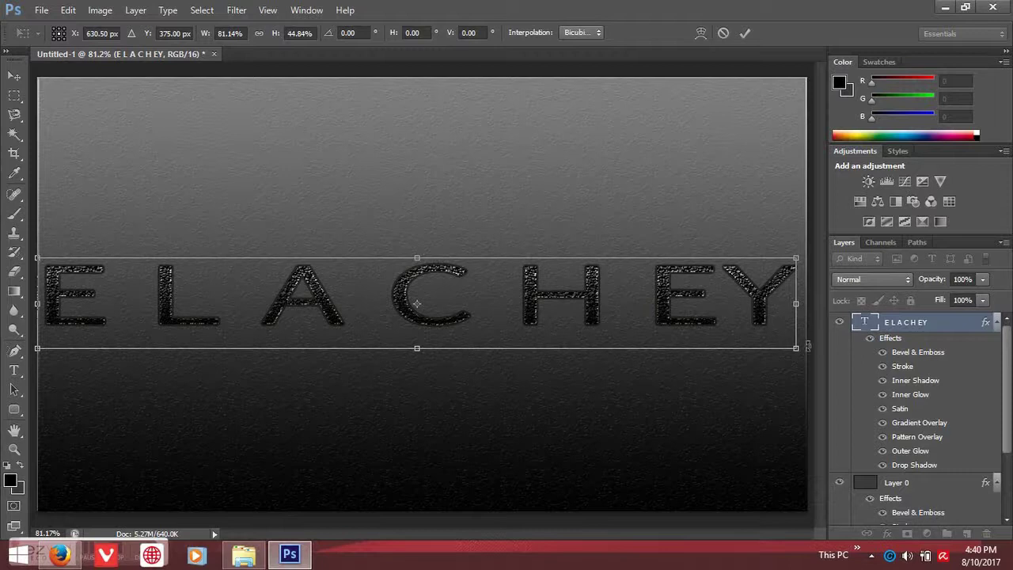
pyautogui.moveTo(795, 348); pyautogui.dragTo(765, 351)
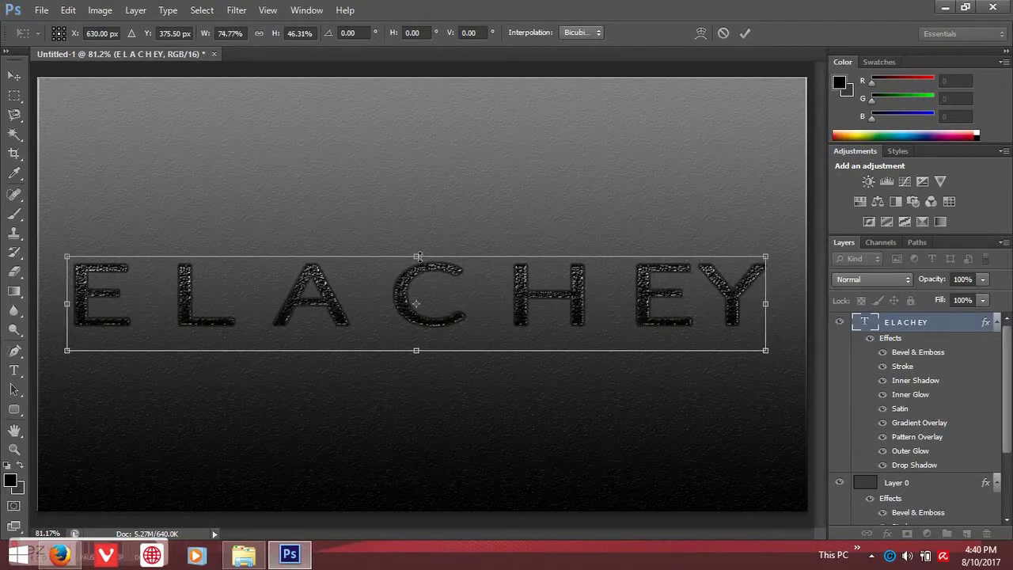
pyautogui.moveTo(419, 238); pyautogui.dragTo(433, 188)
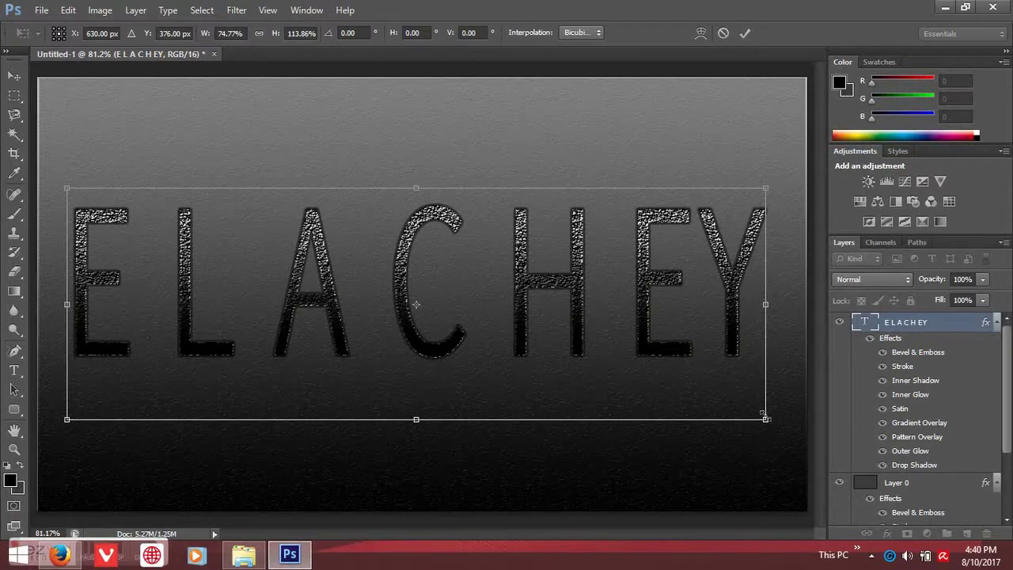
pyautogui.moveTo(774, 426); pyautogui.dragTo(783, 433)
pyautogui.moveTo(594, 385)
pyautogui.mouseDown()
pyautogui.moveTo(615, 382)
pyautogui.moveTo(594, 380)
pyautogui.mouseUp()
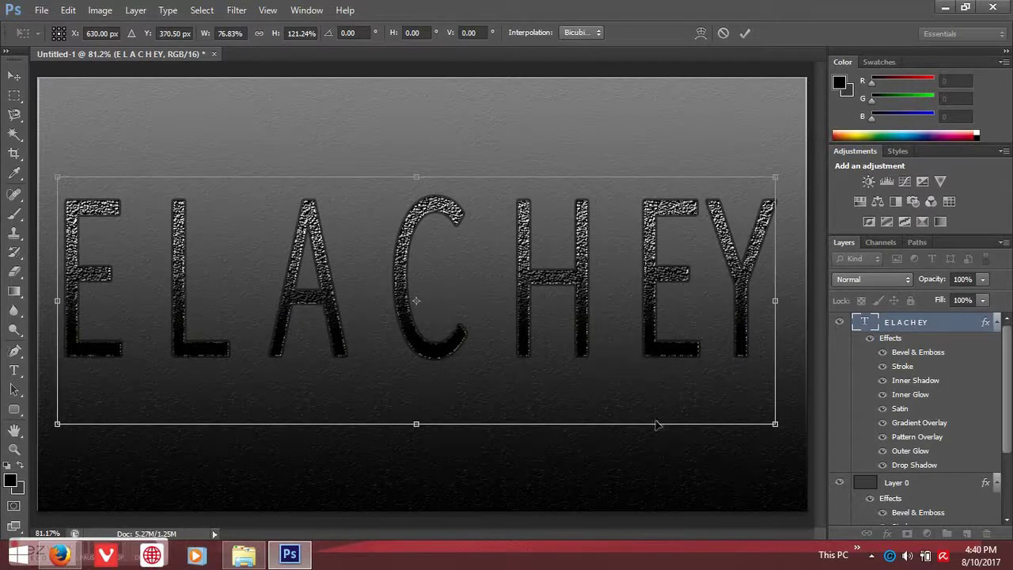
pyautogui.press('j')
pyautogui.click(744, 33)
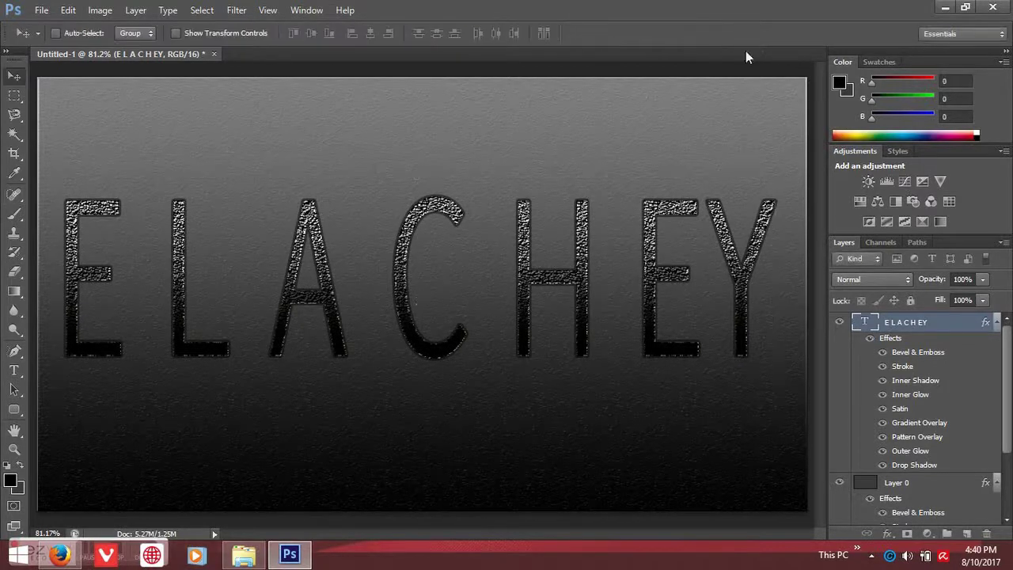
# Re-enter the ELACHEY text with the Type tool and commit the edit.
pyautogui.click(15, 370)
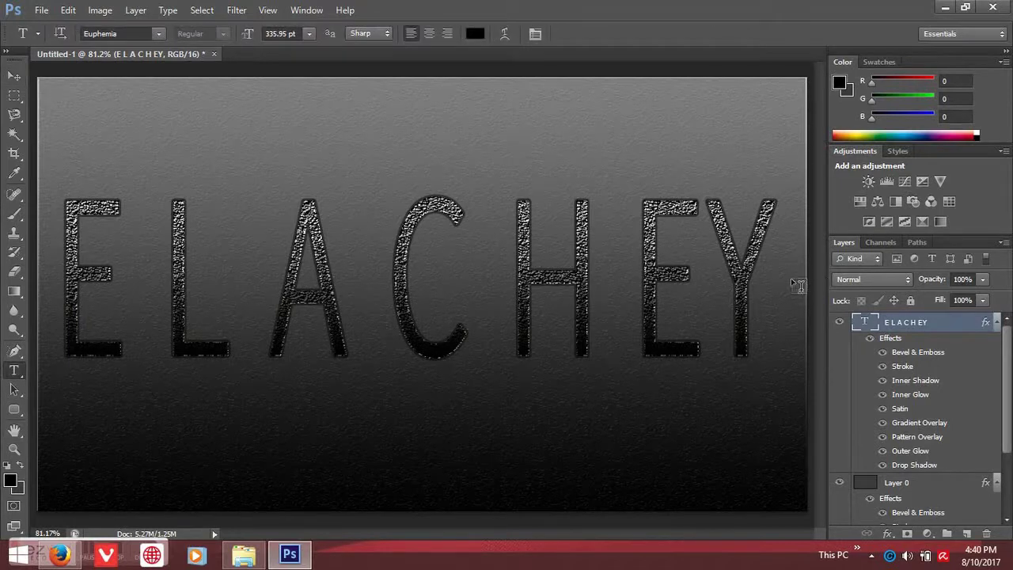
pyautogui.click(721, 289)
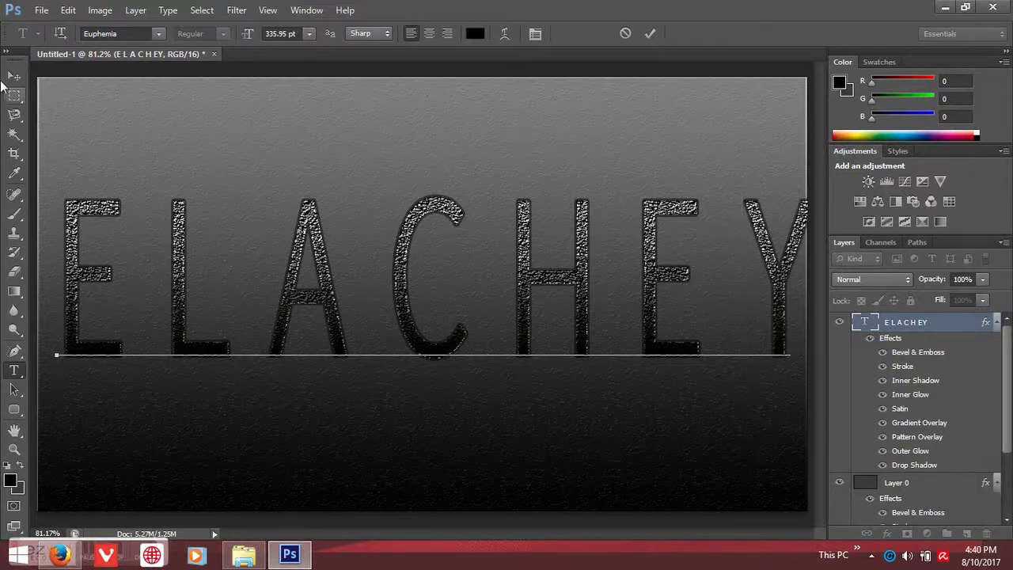
pyautogui.click(14, 76)
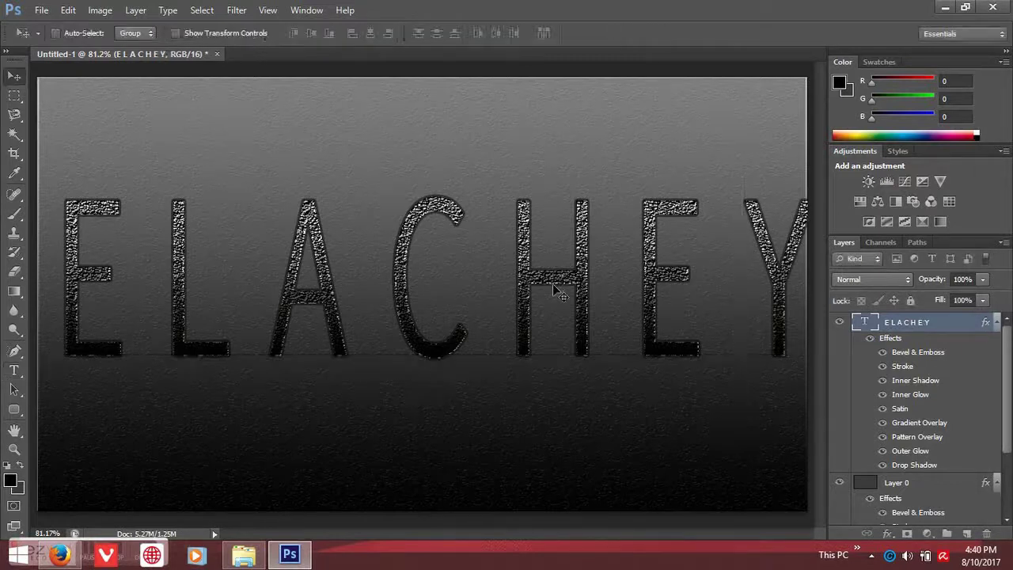
# Free-transform ELACHEY to about 96% width and 110% height, moved up, and commit.
pyautogui.hotkey('ctrl', 't')
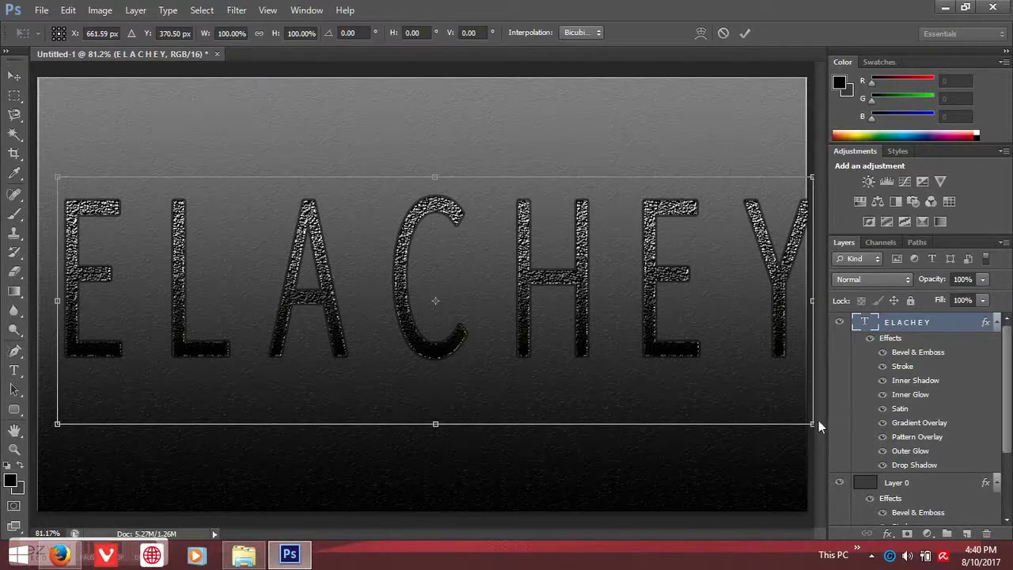
pyautogui.moveTo(813, 425); pyautogui.dragTo(780, 413)
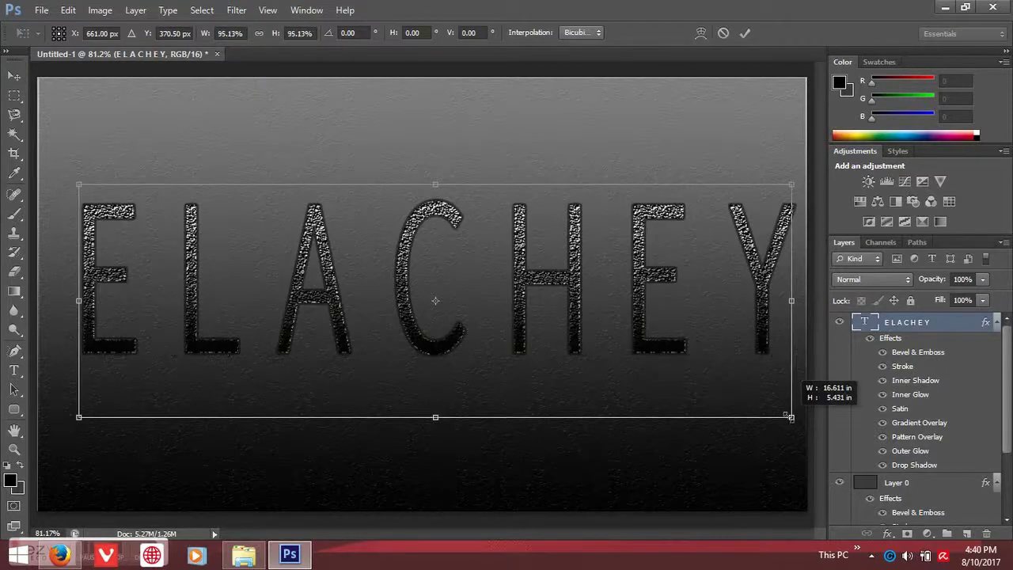
pyautogui.moveTo(592, 348); pyautogui.dragTo(600, 346)
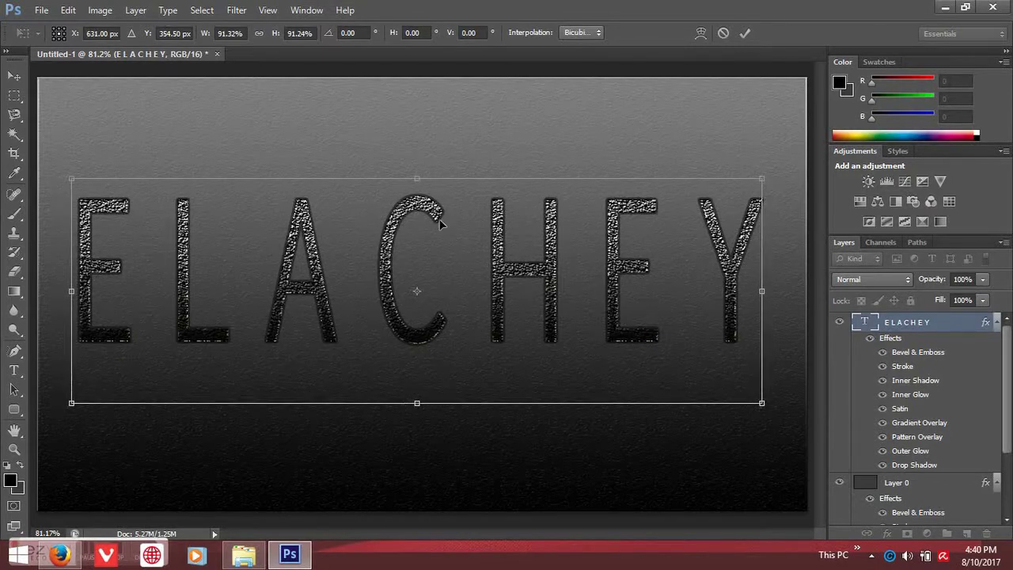
pyautogui.moveTo(419, 169); pyautogui.dragTo(419, 152)
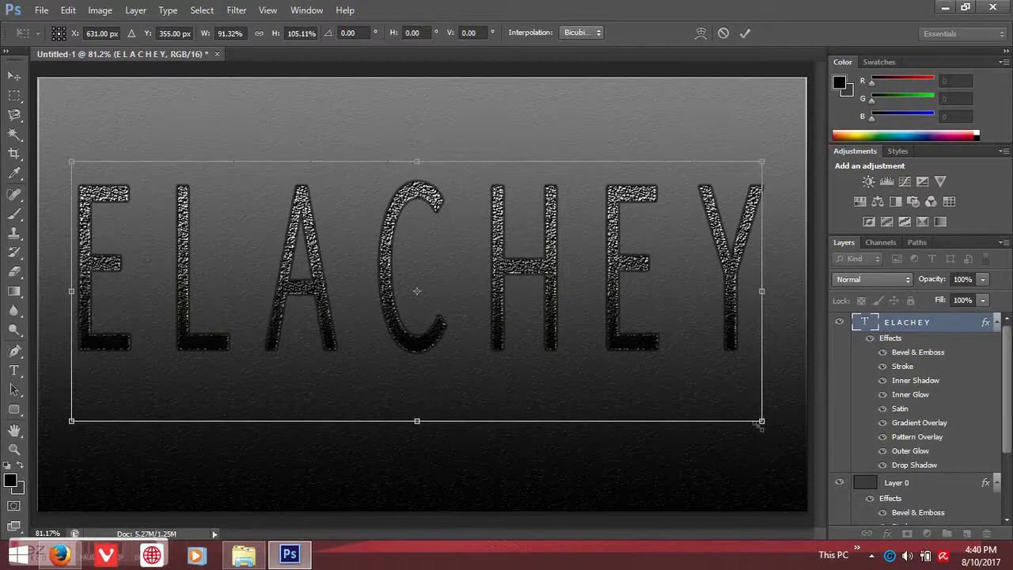
pyautogui.moveTo(762, 422); pyautogui.dragTo(791, 434)
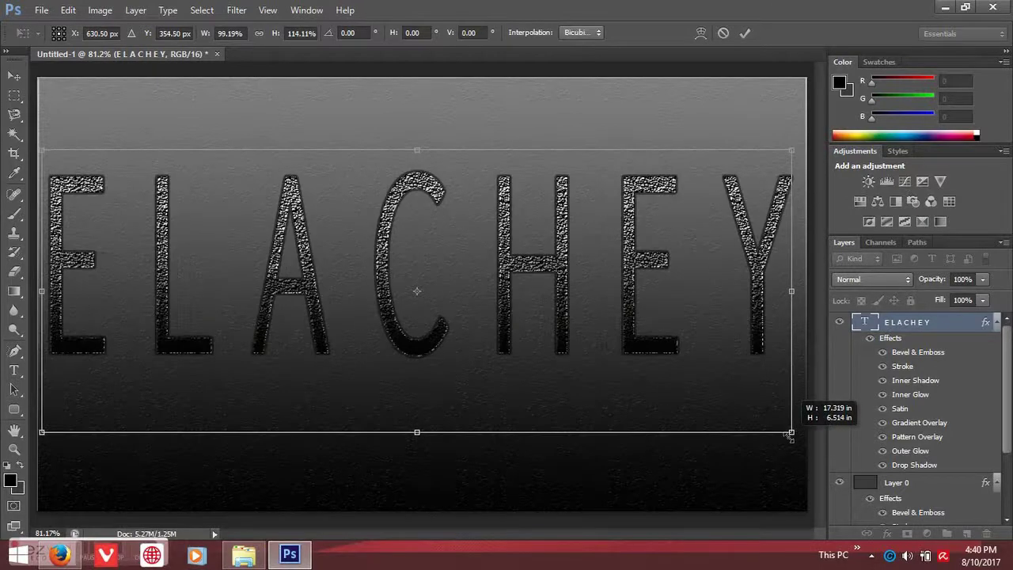
pyautogui.moveTo(790, 434); pyautogui.dragTo(777, 427)
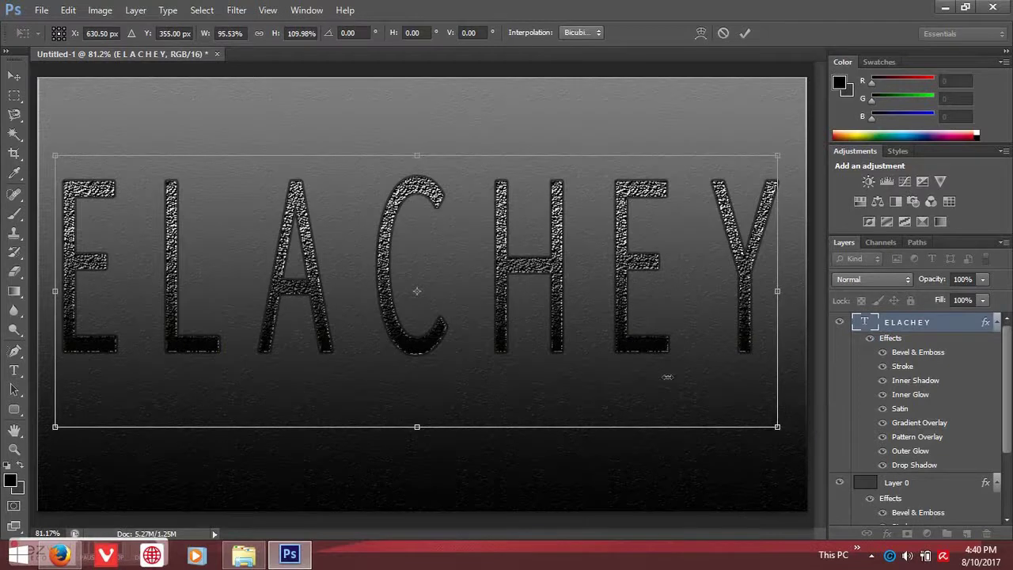
pyautogui.moveTo(599, 362); pyautogui.dragTo(587, 341)
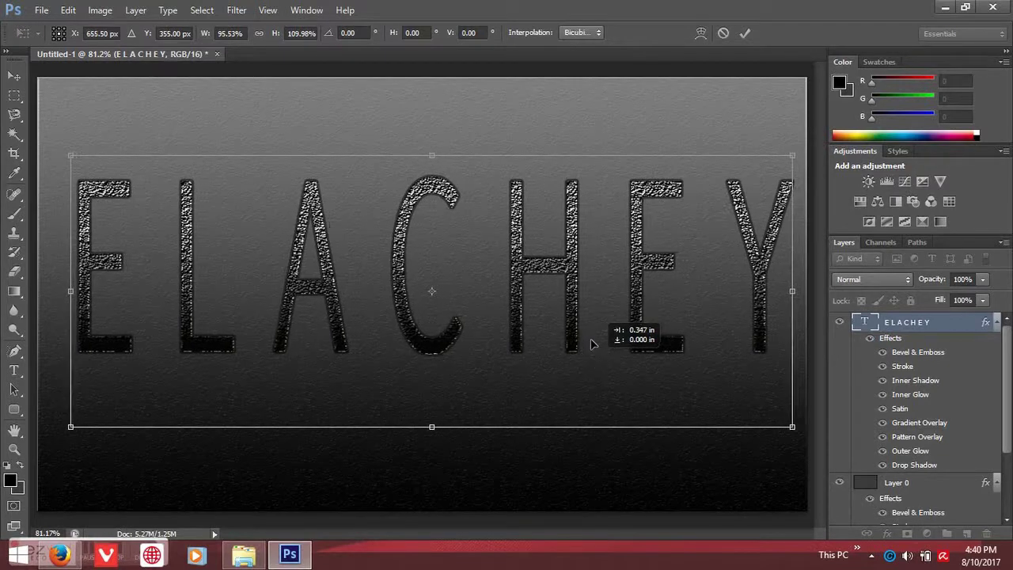
pyautogui.press('Left')
pyautogui.press('Left')
pyautogui.press('Left')
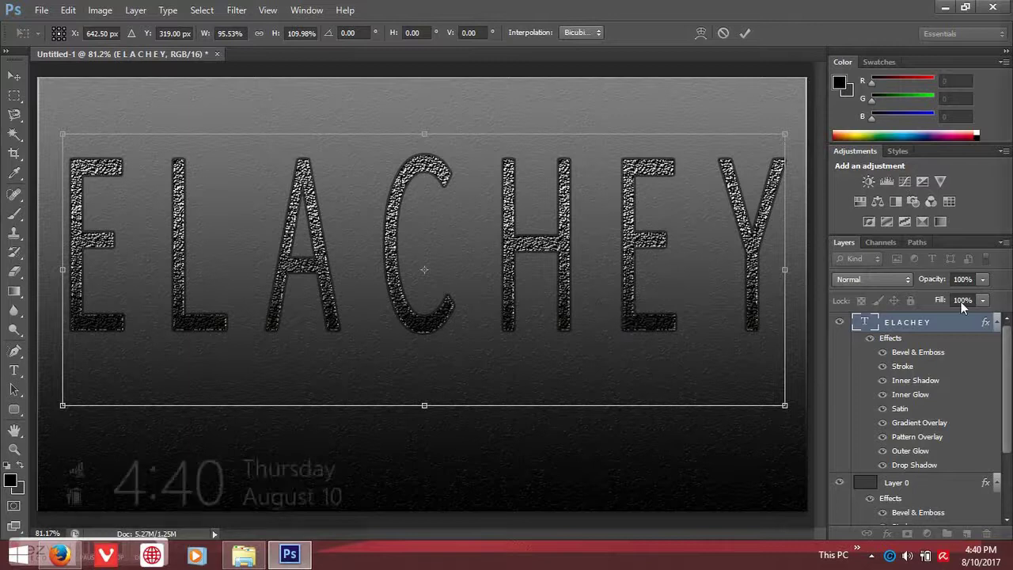
pyautogui.click(742, 32)
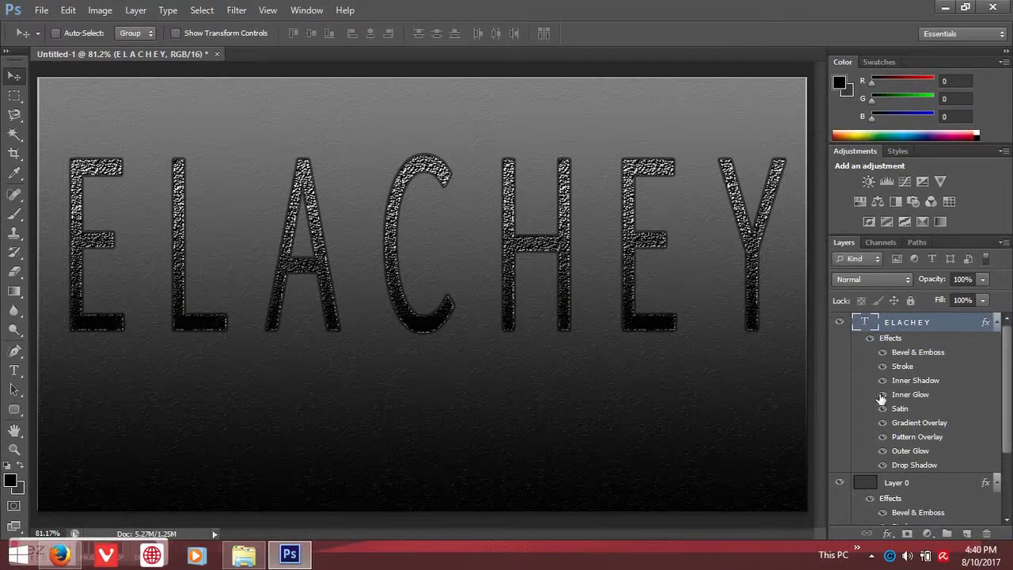
# Raise ELACHEY's drop shadow size to 10 px, then move on to its Bevel & Emboss settings.
pyautogui.click(889, 534)
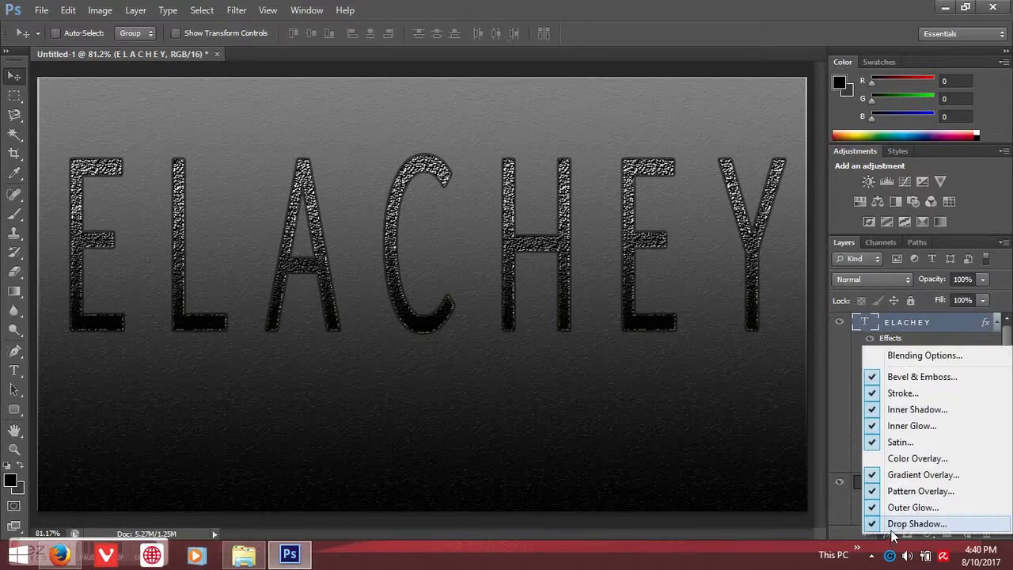
pyautogui.click(893, 530)
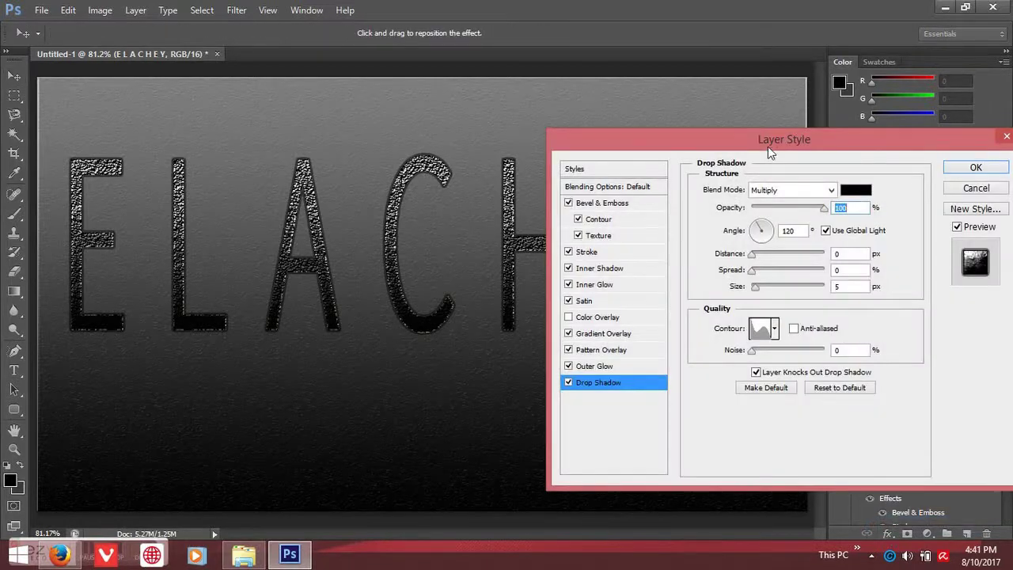
pyautogui.moveTo(727, 151); pyautogui.dragTo(795, 223)
pyautogui.click(824, 360)
pyautogui.moveTo(826, 360); pyautogui.dragTo(826, 360)
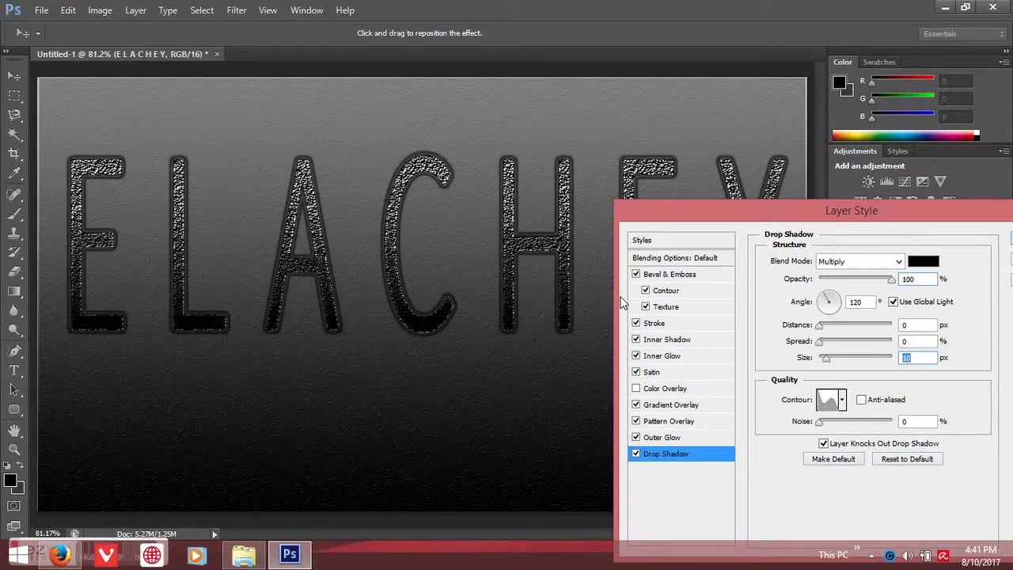
pyautogui.click(679, 275)
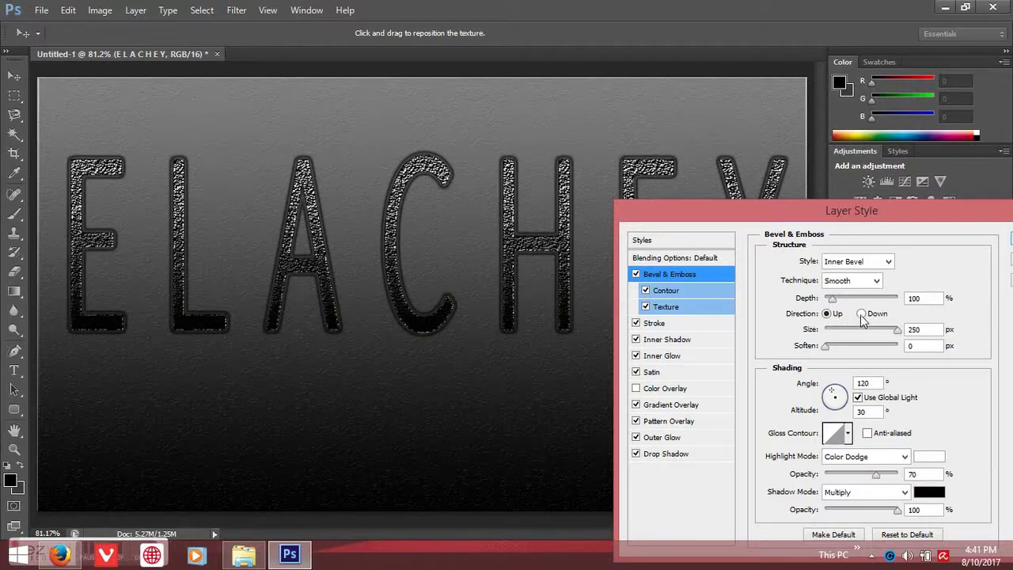
# Set the bevel Direction to Down and the Technique to Chisel Soft.
pyautogui.click(861, 314)
pyautogui.click(827, 313)
pyautogui.click(862, 314)
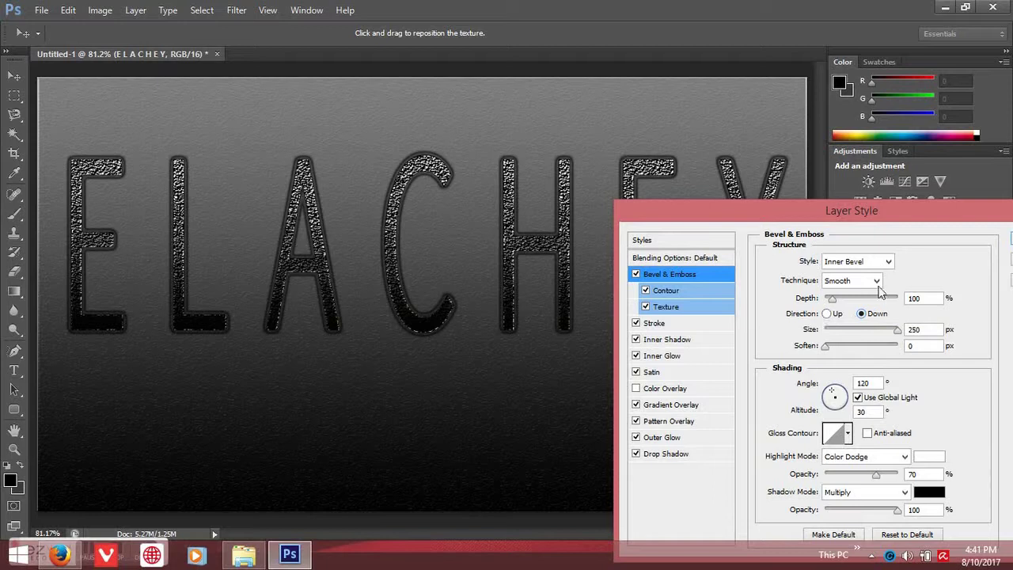
pyautogui.click(877, 282)
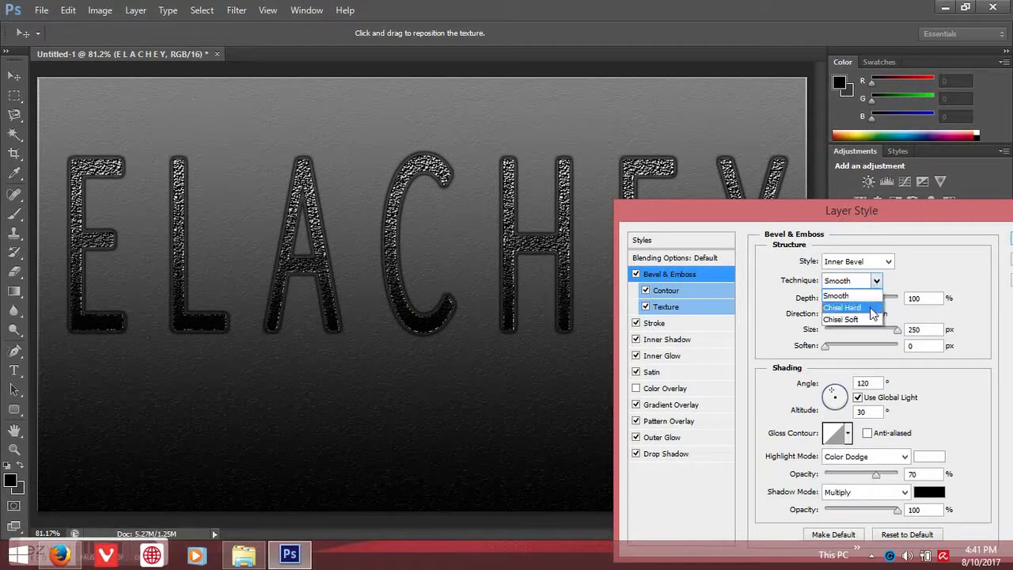
pyautogui.click(870, 308)
pyautogui.click(877, 281)
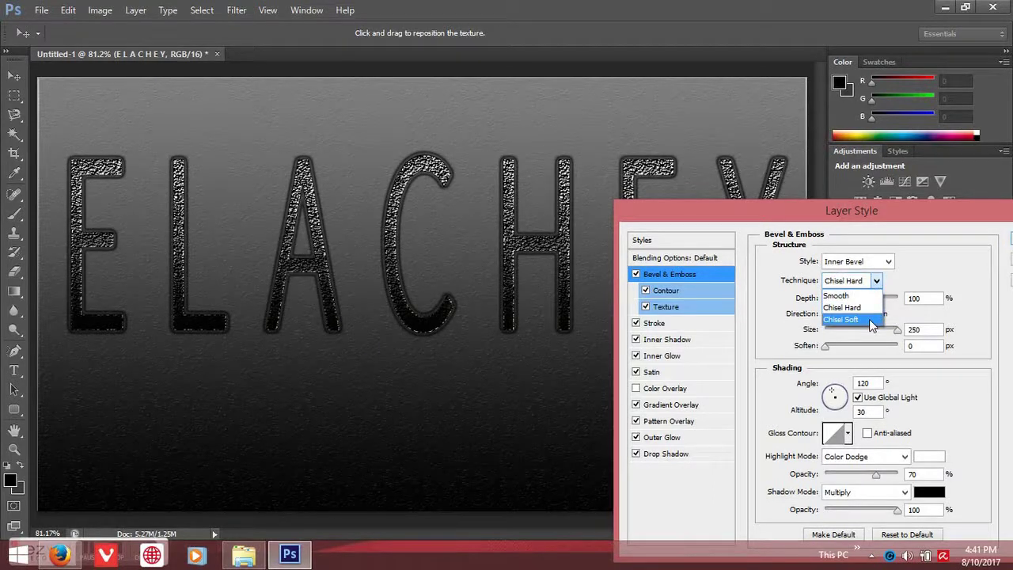
pyautogui.click(869, 320)
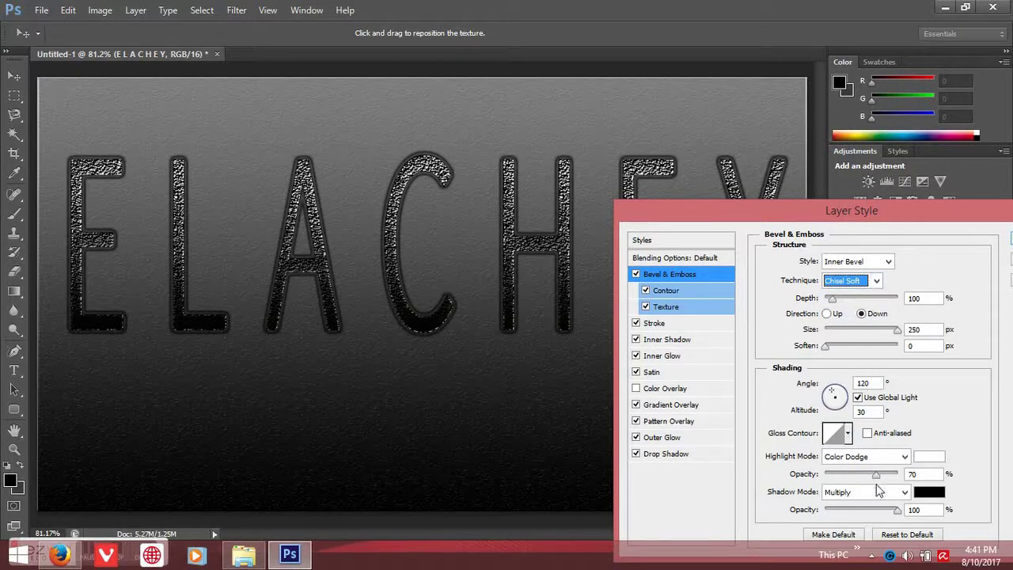
# Try Overlay, Multiply, Hard Mix, Subtract and Color highlight modes, settling on Exclusion.
pyautogui.click(903, 457)
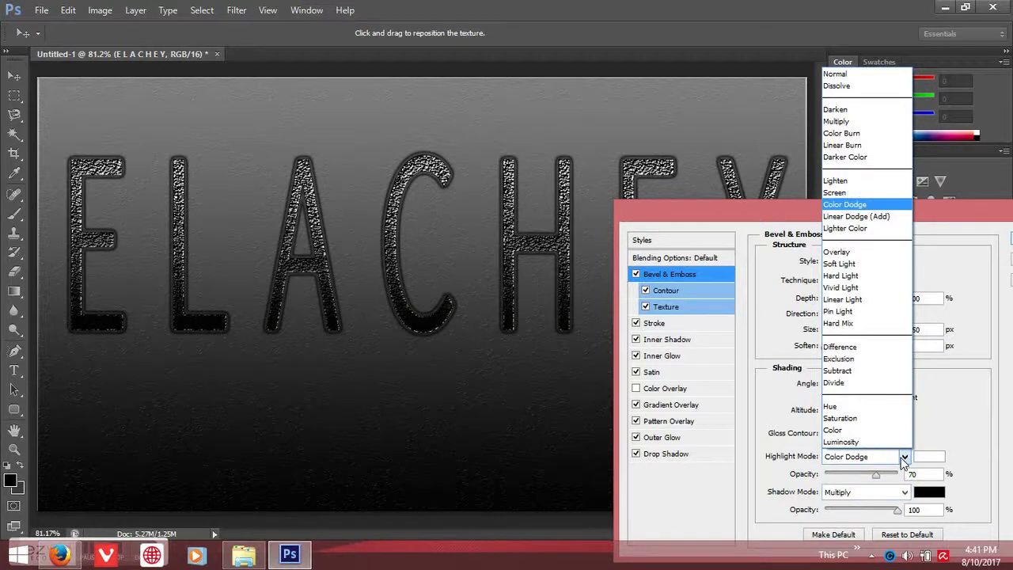
pyautogui.click(860, 253)
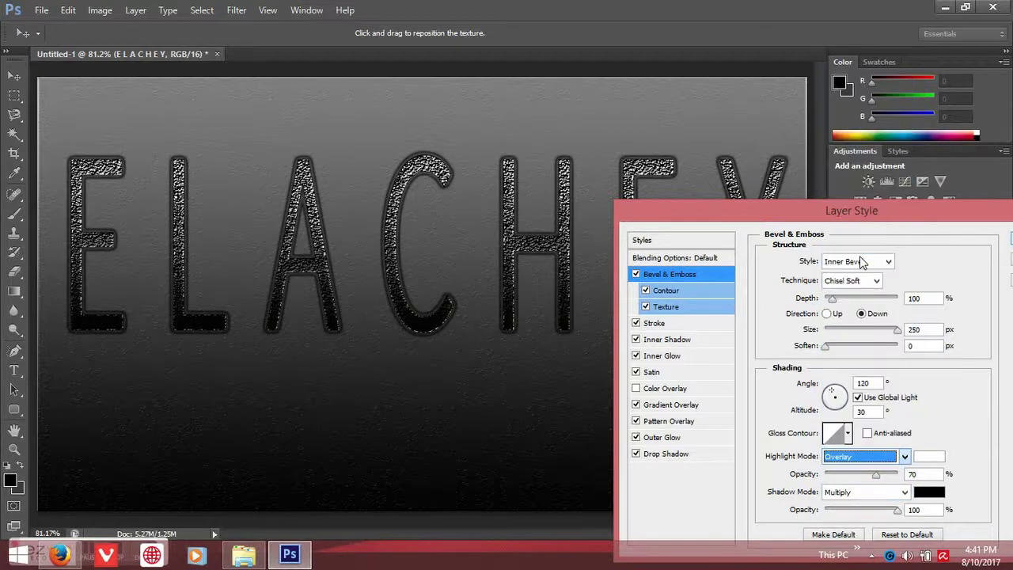
pyautogui.click(904, 459)
pyautogui.click(910, 123)
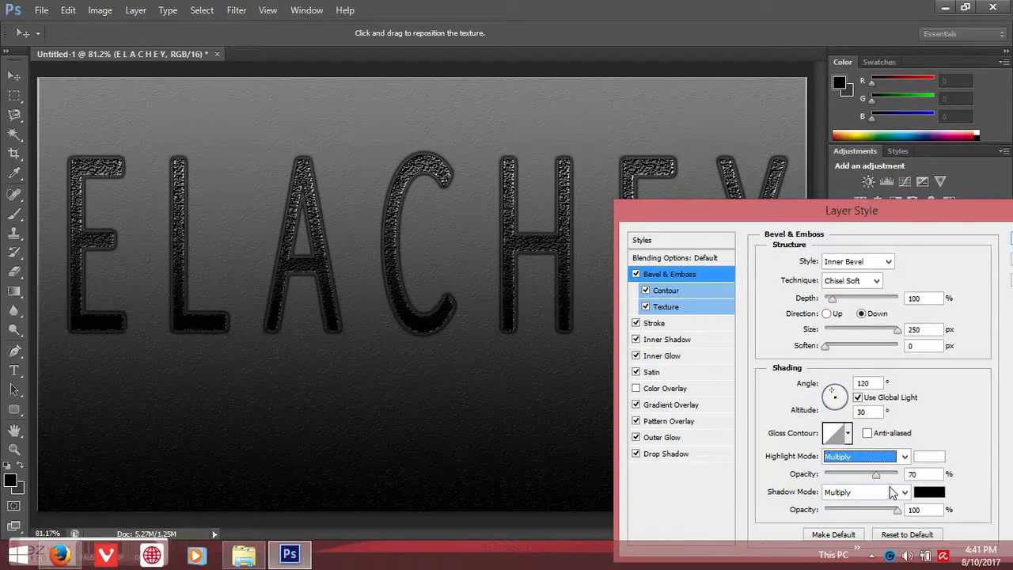
pyautogui.click(904, 457)
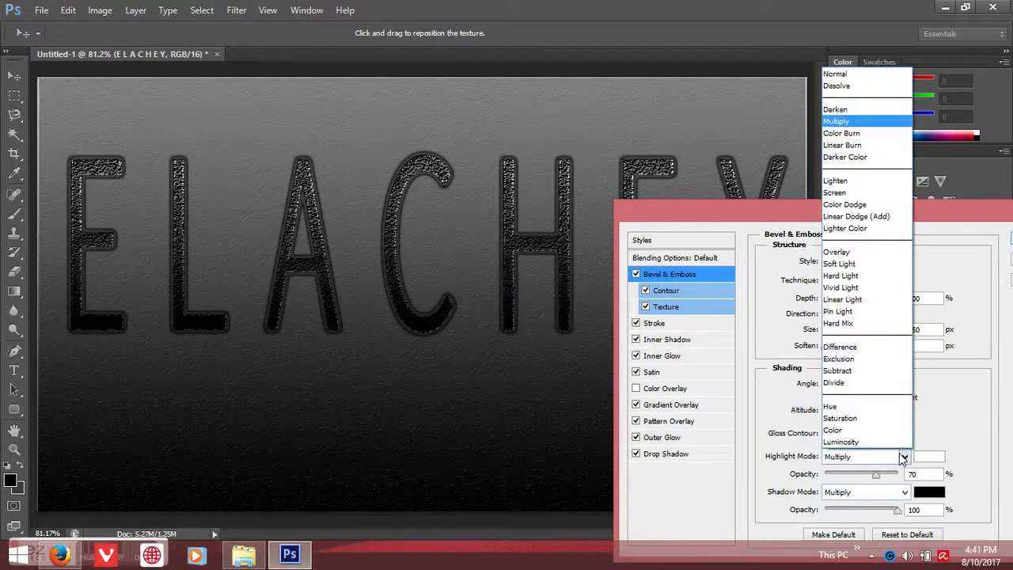
pyautogui.click(866, 323)
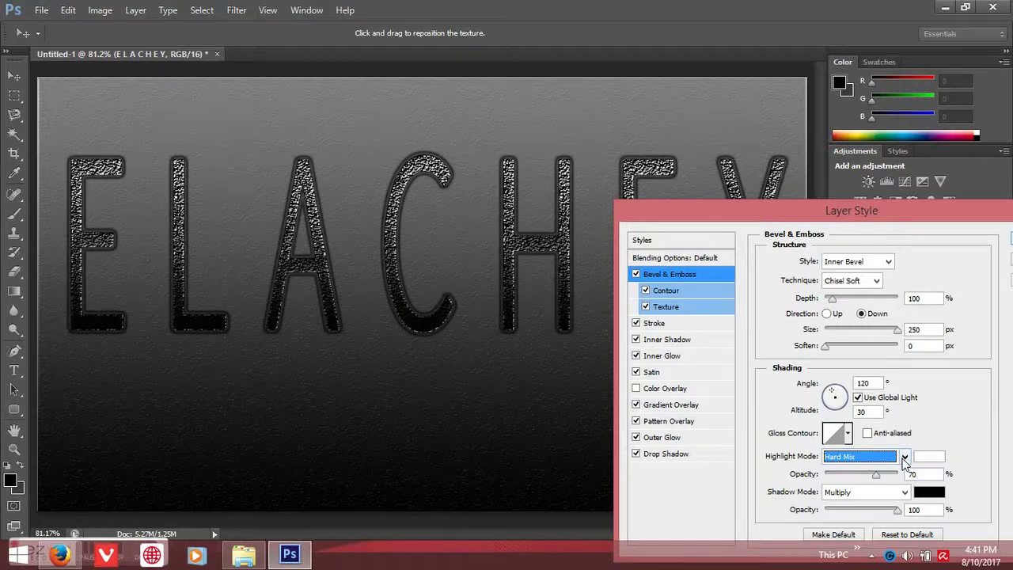
pyautogui.click(904, 457)
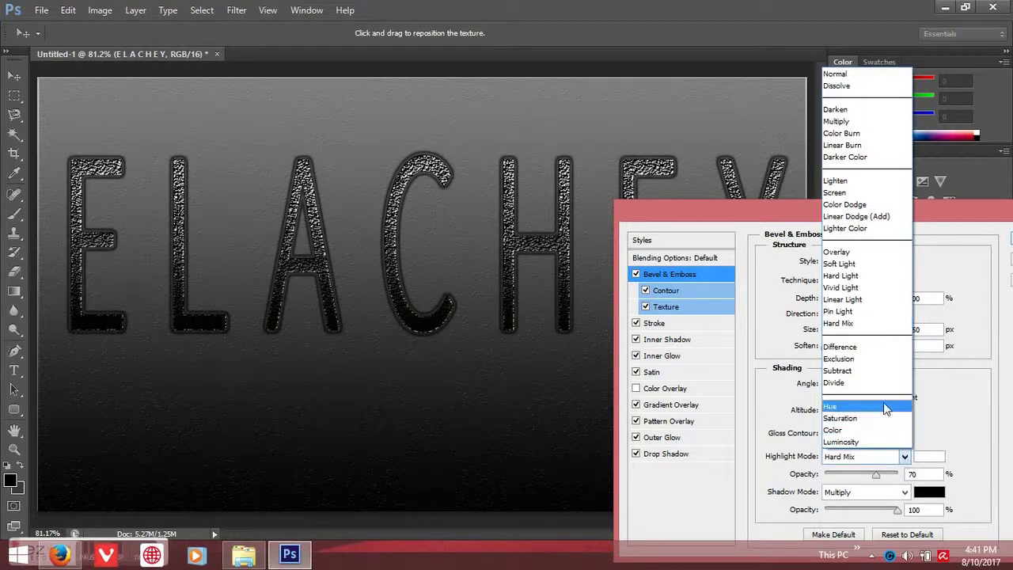
pyautogui.click(874, 372)
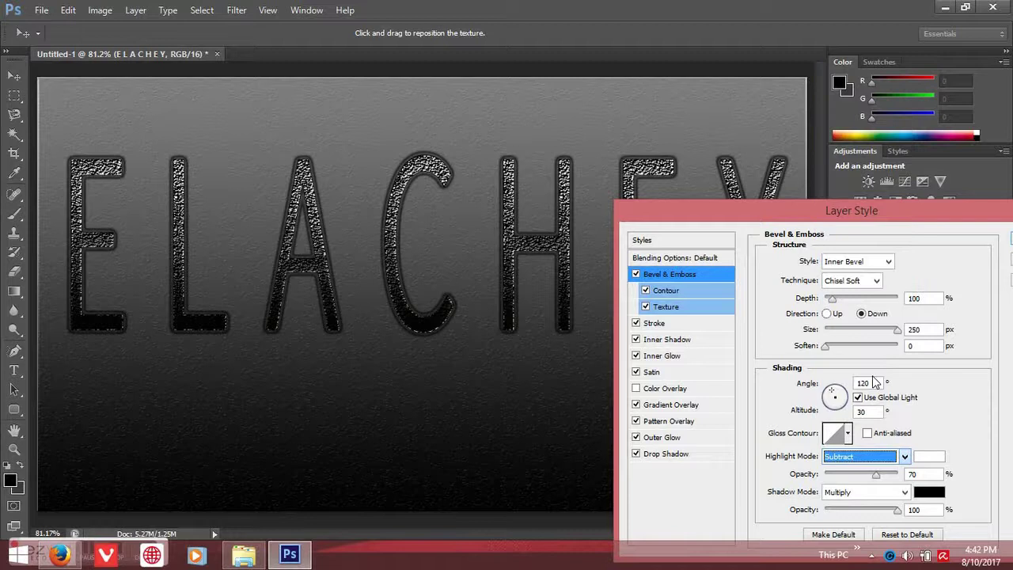
pyautogui.click(905, 456)
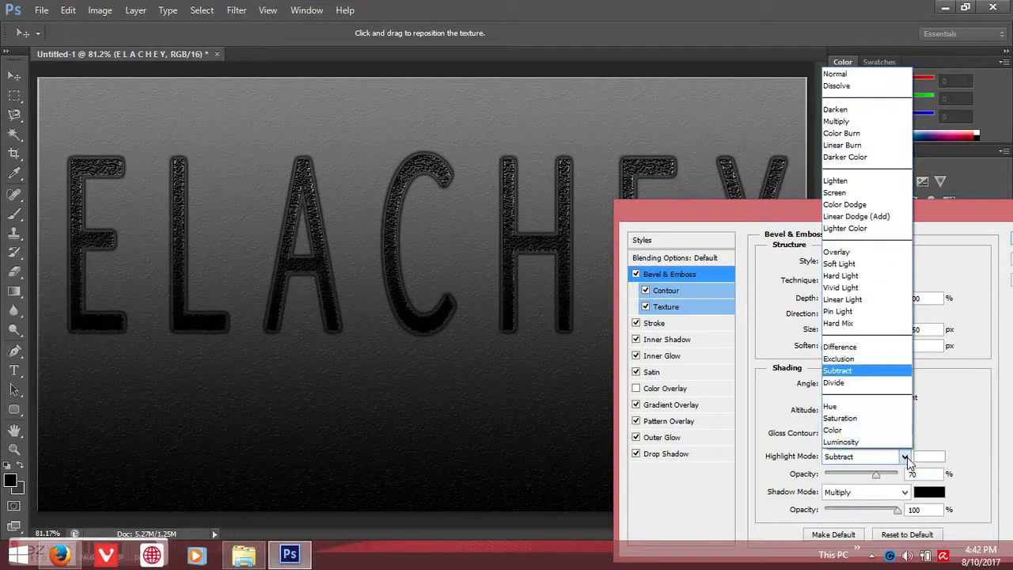
pyautogui.click(895, 431)
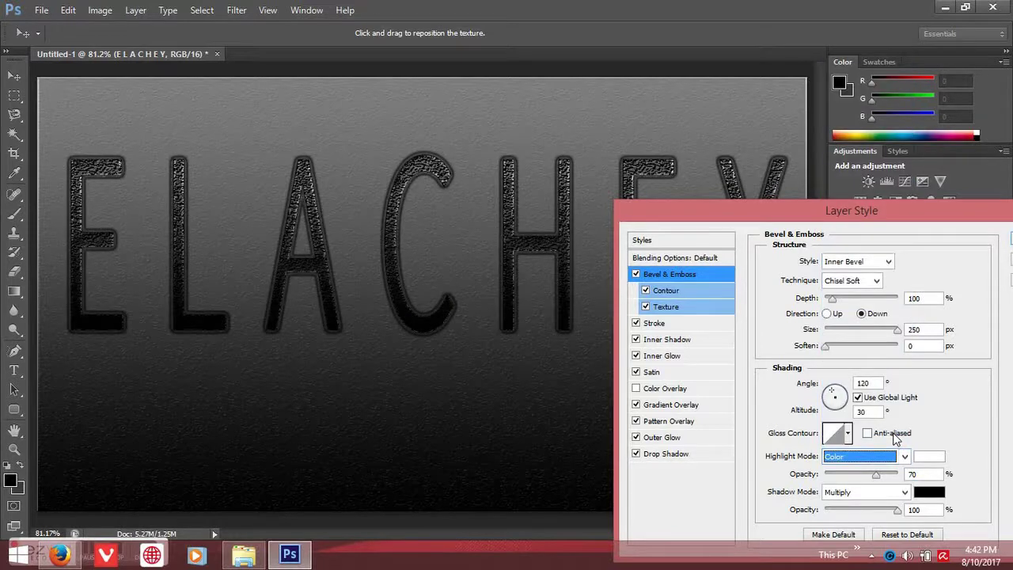
pyautogui.click(904, 457)
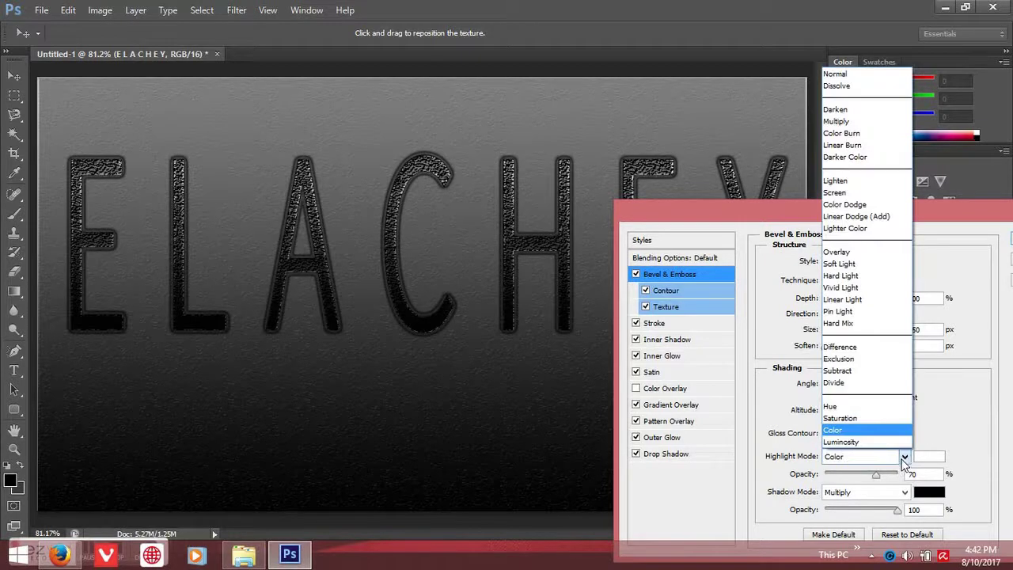
pyautogui.click(873, 365)
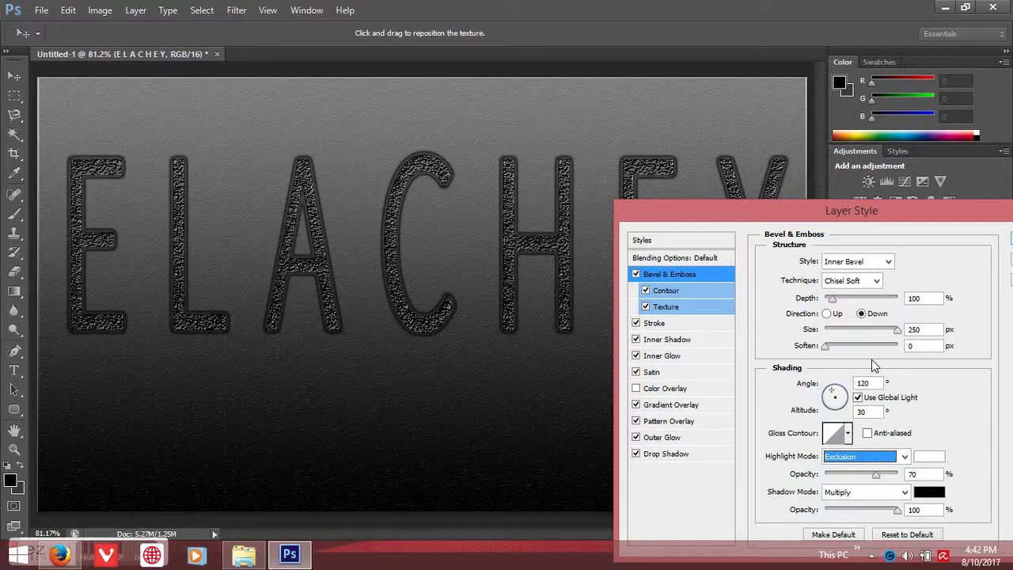
# Set the bevel depth to 98% and the highlight mode to Pin Light.
pyautogui.click(848, 434)
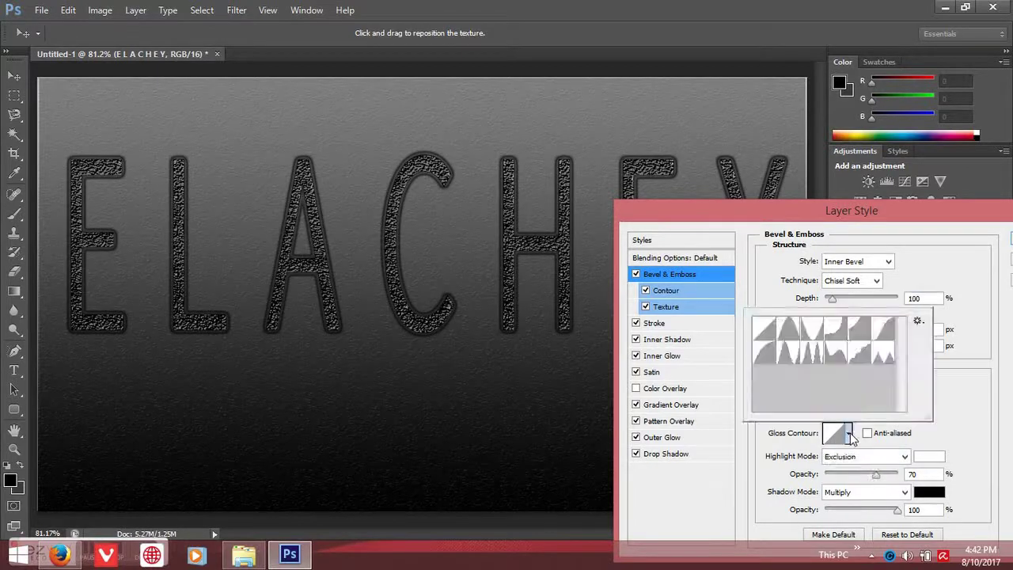
pyautogui.click(971, 424)
pyautogui.write('9')
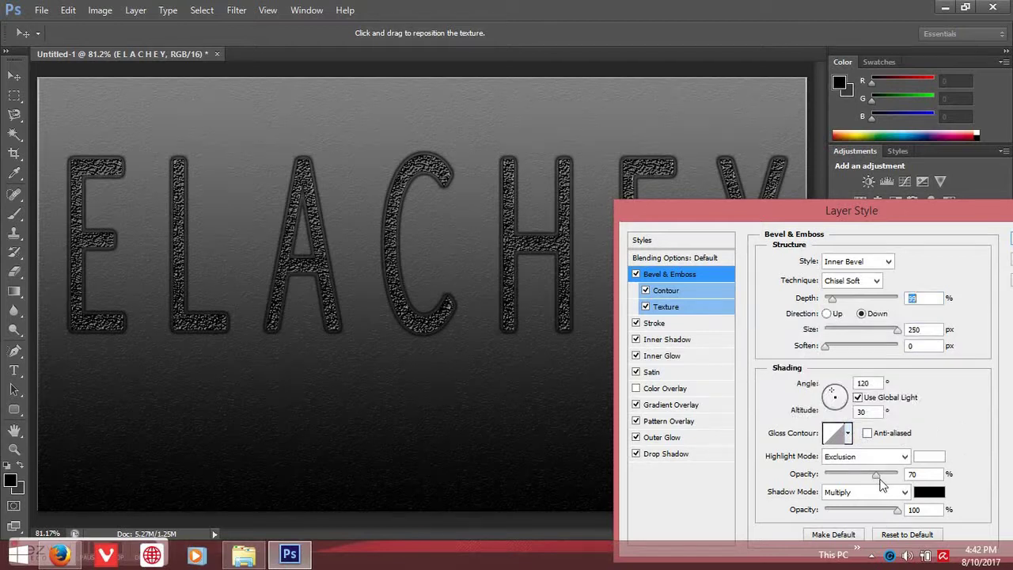
pyautogui.write('8')
pyautogui.click(849, 434)
pyautogui.click(966, 413)
pyautogui.click(904, 491)
pyautogui.click(922, 434)
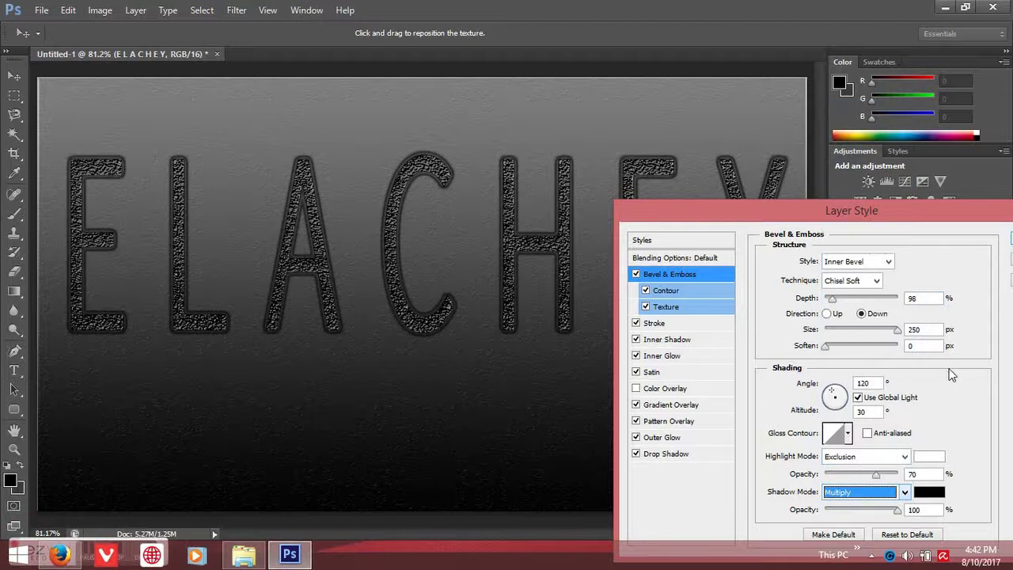
pyautogui.click(904, 457)
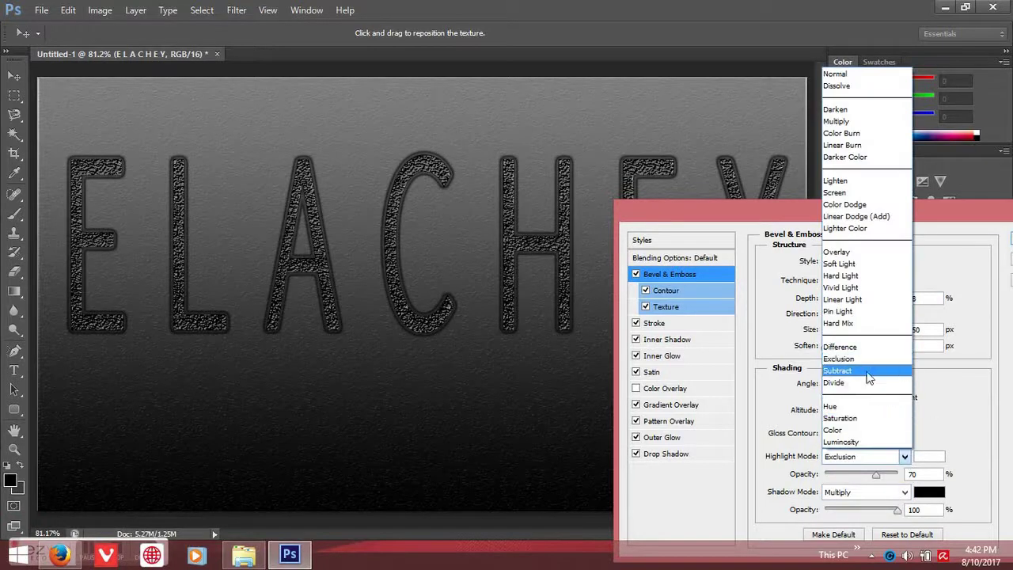
pyautogui.click(857, 314)
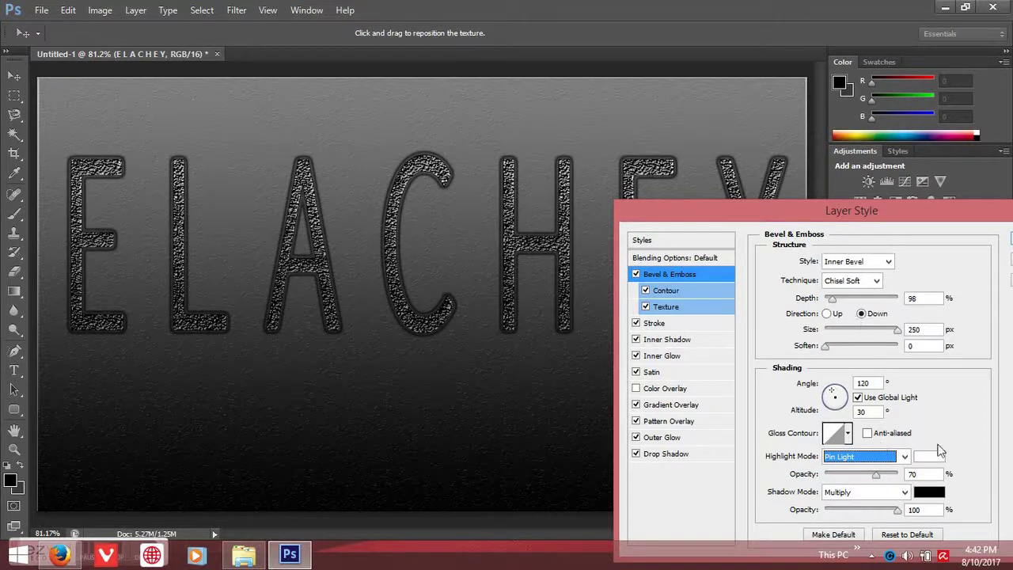
pyautogui.press('Tab')
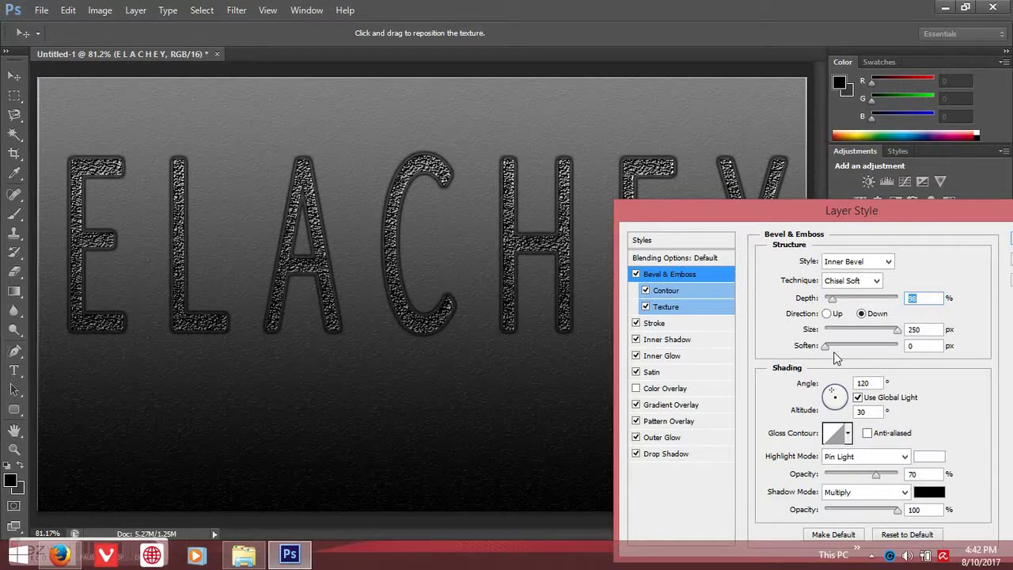
# Compare several gloss contour presets on the bevel, including Linear and peak shapes.
pyautogui.click(848, 434)
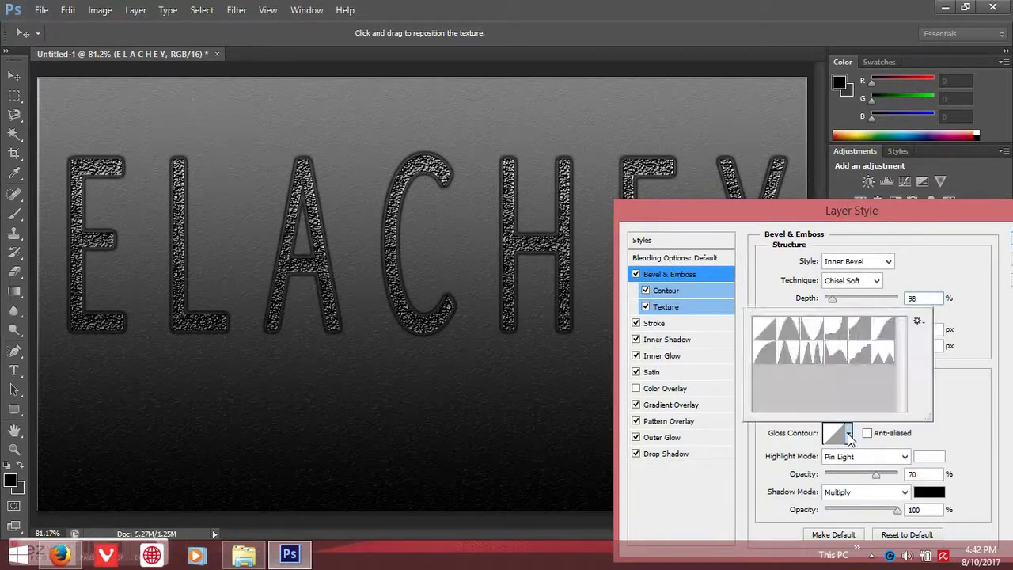
pyautogui.click(830, 361)
pyautogui.click(859, 356)
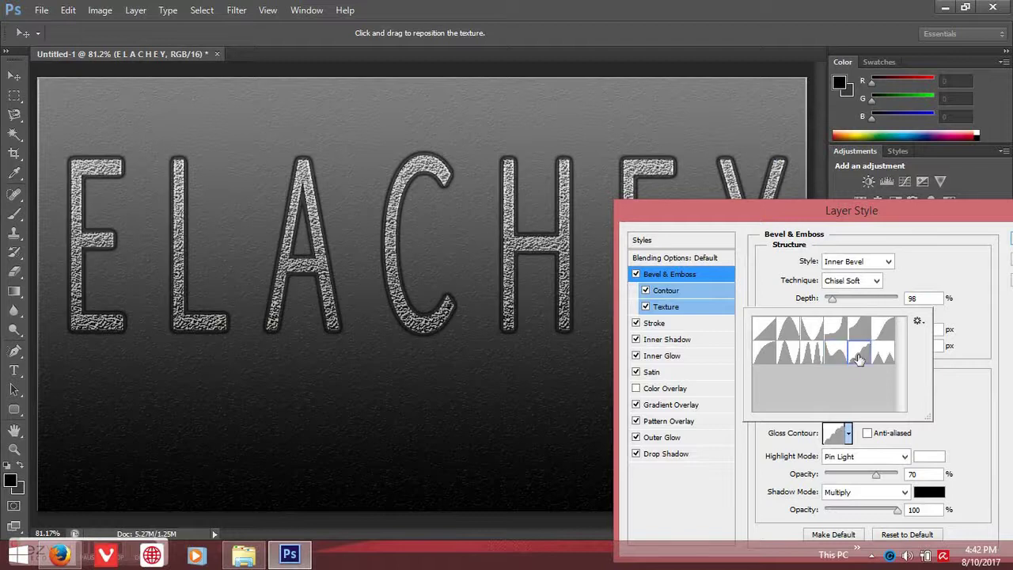
pyautogui.click(878, 356)
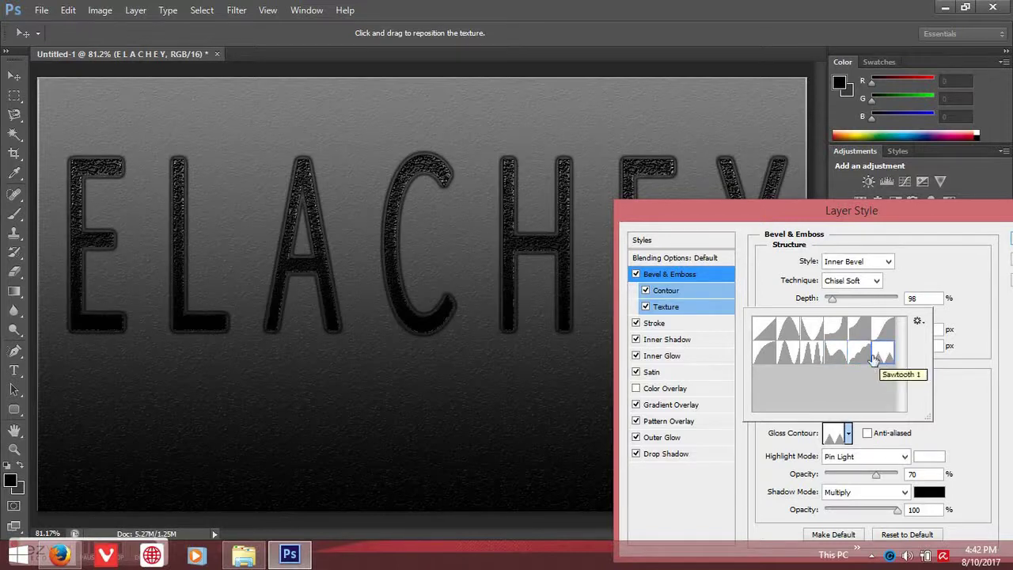
pyautogui.click(810, 358)
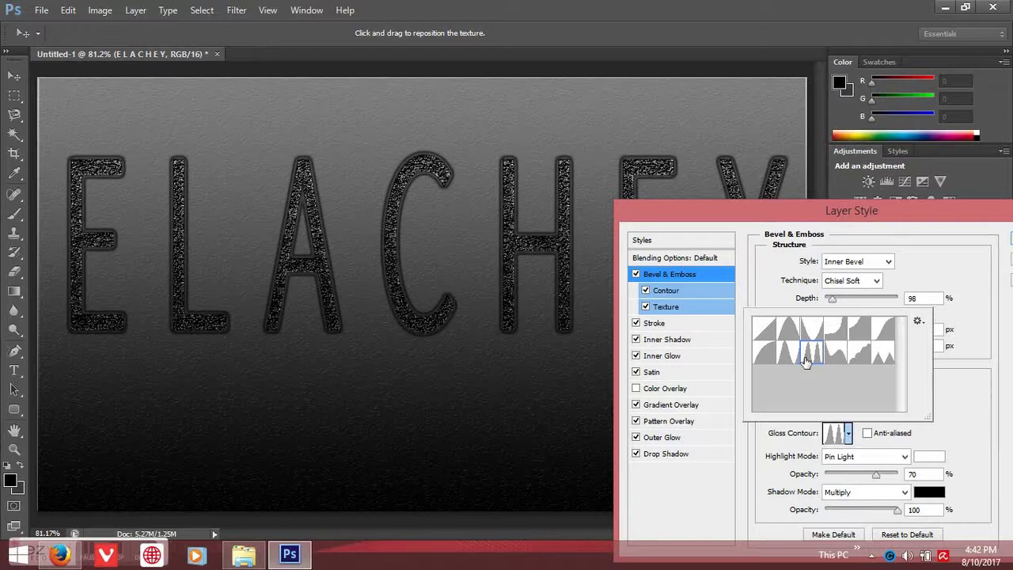
pyautogui.click(788, 356)
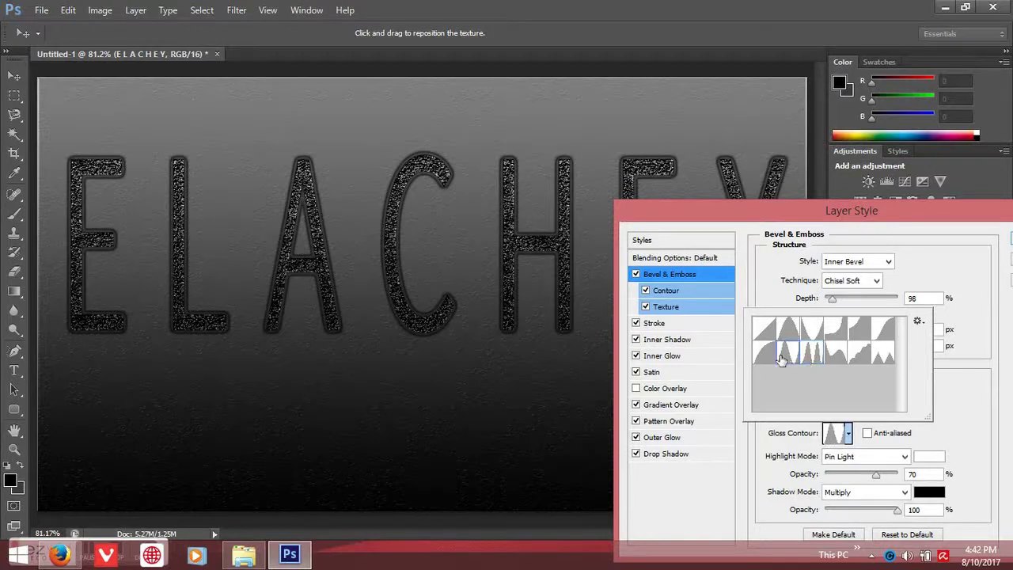
pyautogui.click(765, 356)
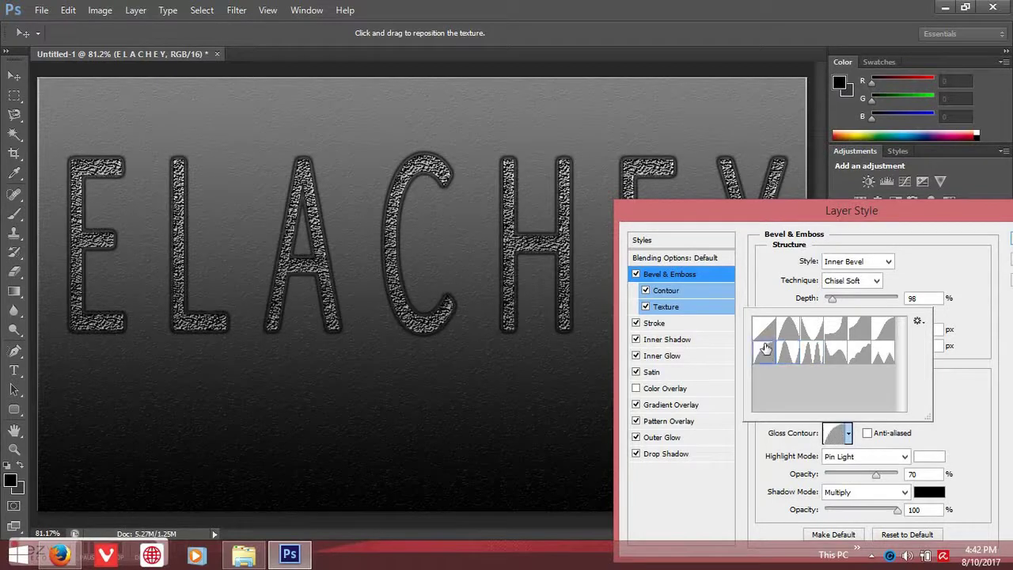
pyautogui.click(765, 329)
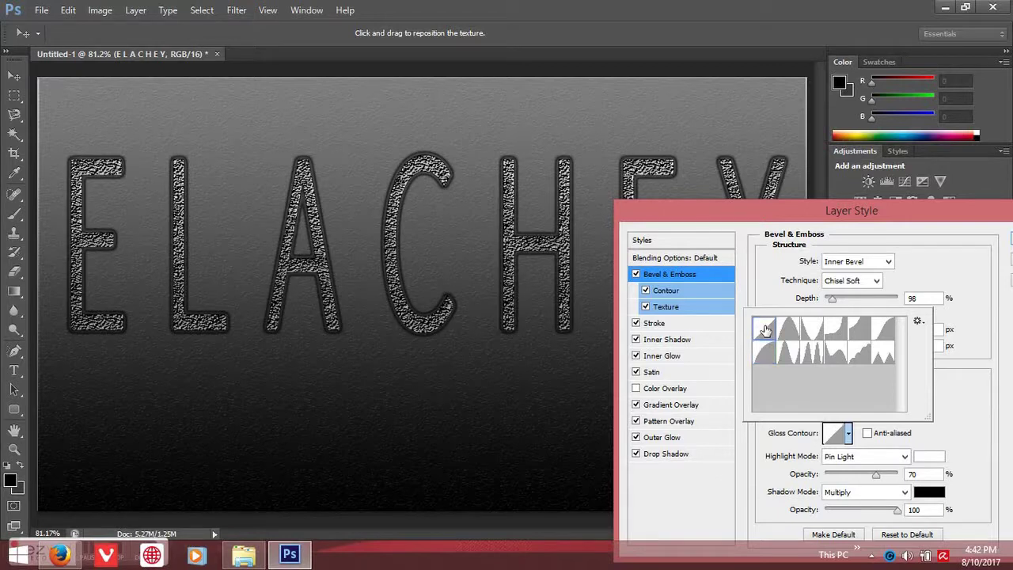
pyautogui.click(787, 330)
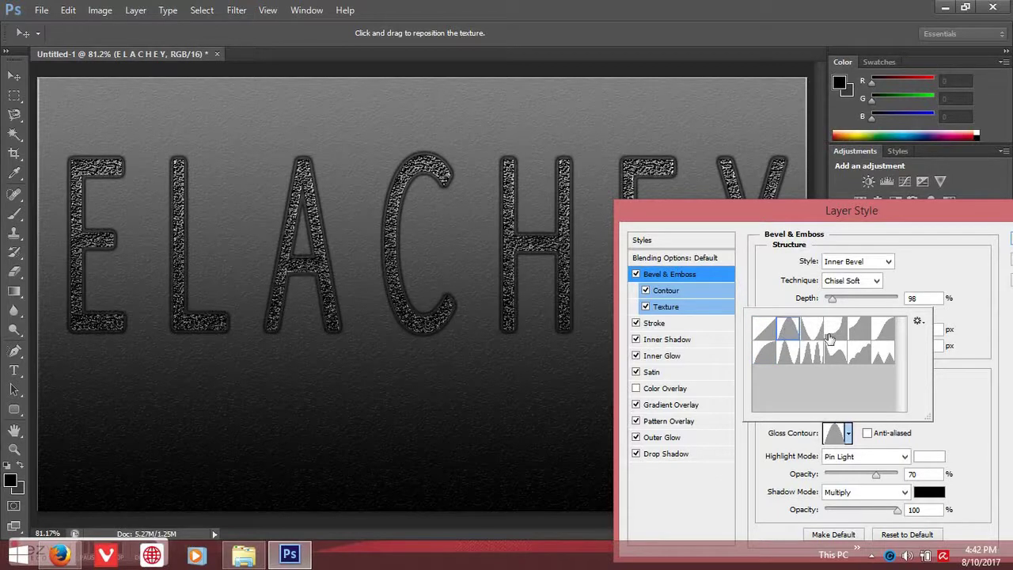
# Try Cove - Deep, Ring and neighbouring contours, settling on Ring - Double.
pyautogui.click(815, 334)
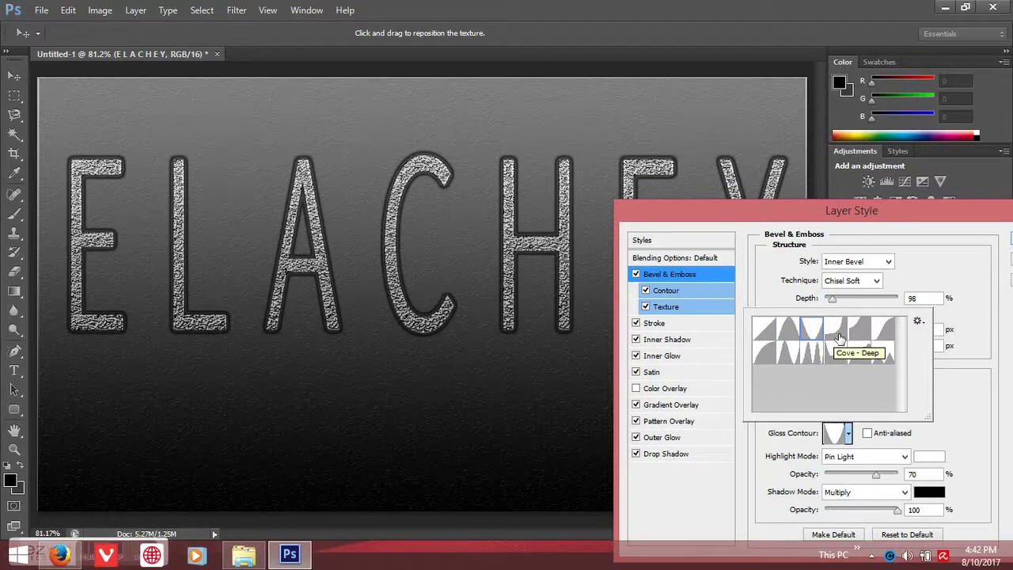
pyautogui.click(837, 336)
pyautogui.click(860, 338)
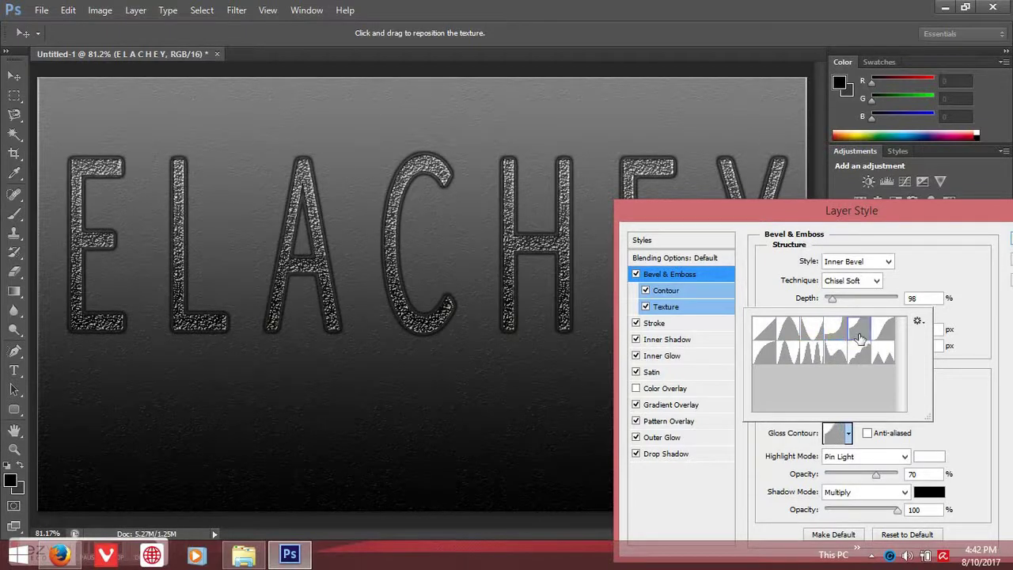
pyautogui.click(883, 338)
pyautogui.click(816, 356)
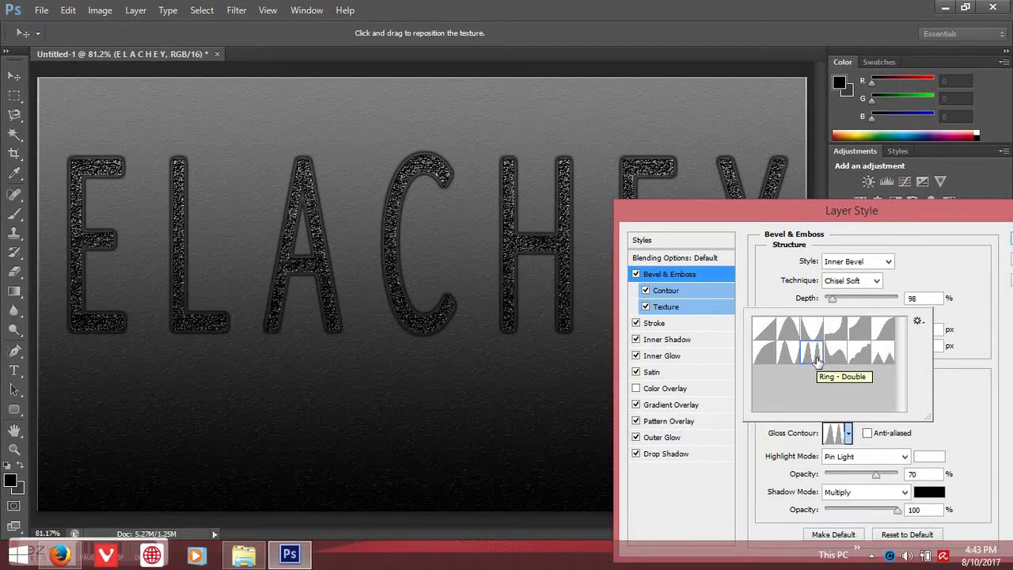
pyautogui.click(835, 353)
pyautogui.click(786, 357)
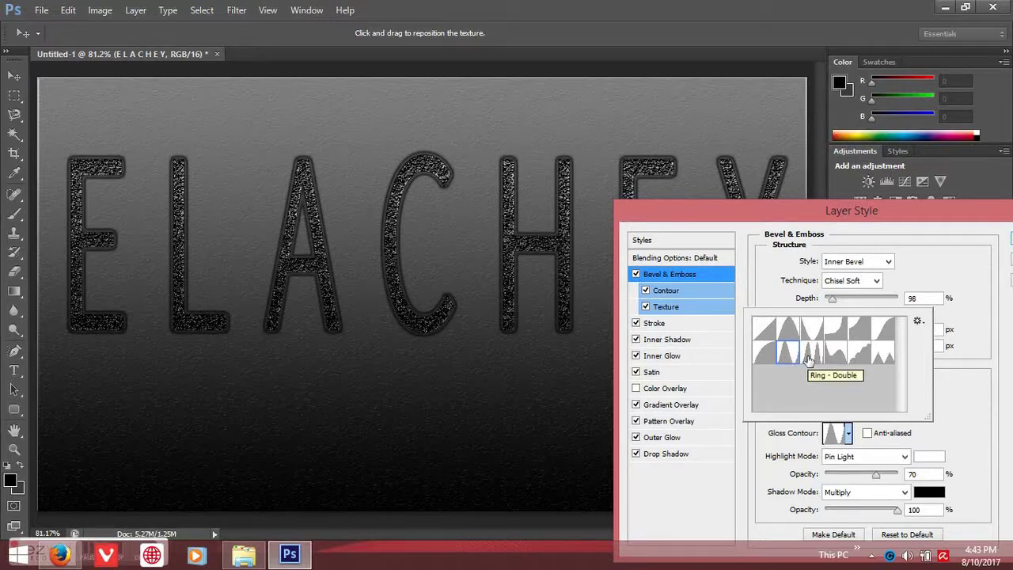
pyautogui.click(808, 360)
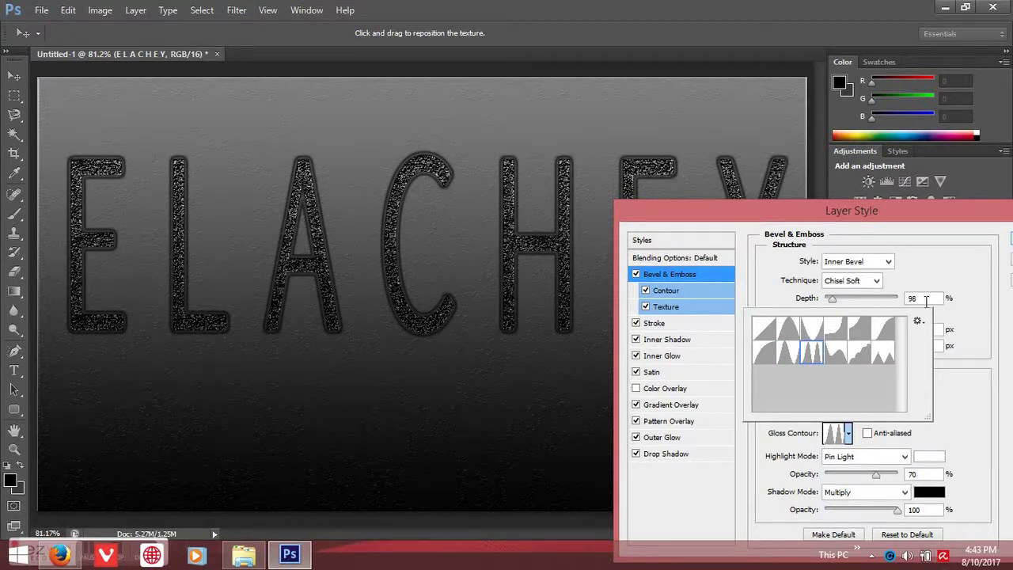
pyautogui.click(965, 425)
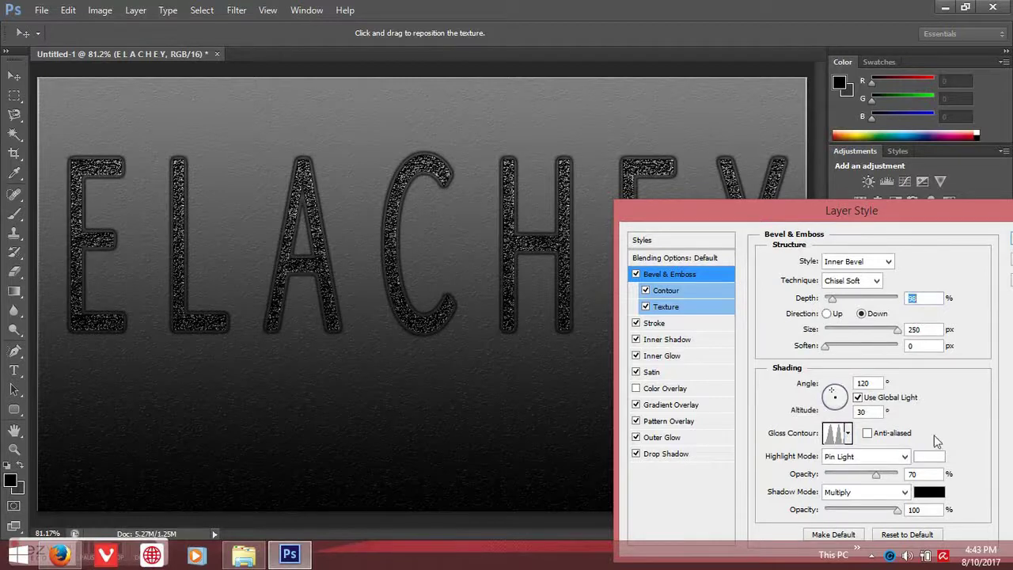
# Set highlight opacity to 100%, raise Soften, resize the bevel, and switch Technique to Chisel Hard.
pyautogui.moveTo(875, 474); pyautogui.dragTo(897, 475)
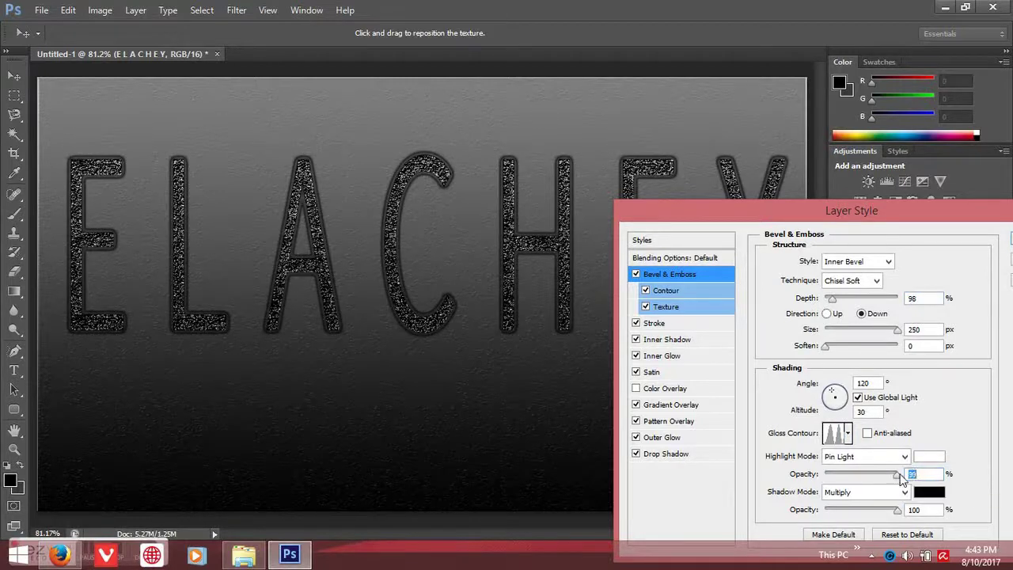
pyautogui.moveTo(825, 346)
pyautogui.mouseDown()
pyautogui.moveTo(860, 349)
pyautogui.moveTo(811, 354)
pyautogui.mouseUp()
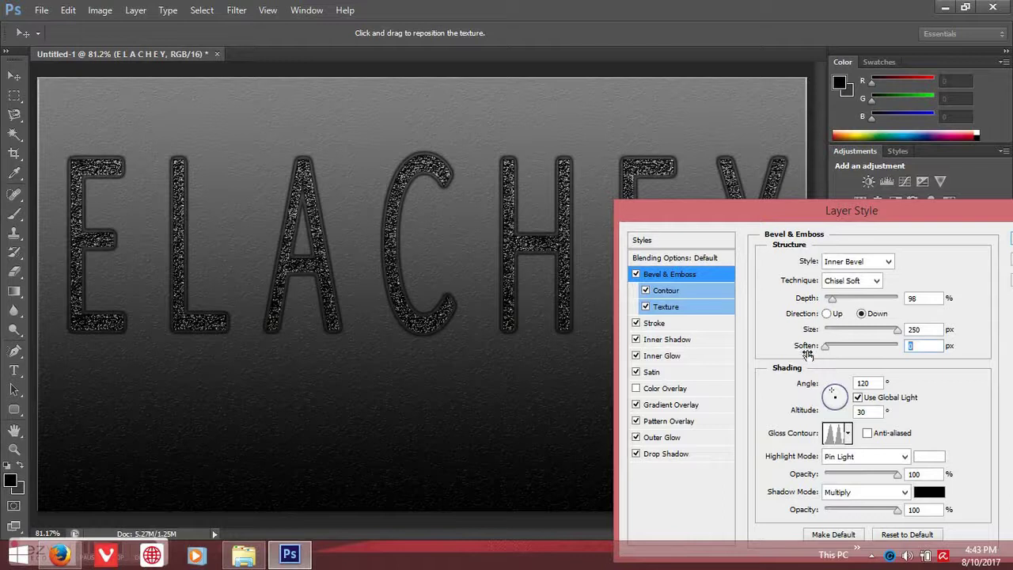
pyautogui.moveTo(897, 329)
pyautogui.mouseDown()
pyautogui.moveTo(822, 332)
pyautogui.moveTo(876, 348)
pyautogui.mouseUp()
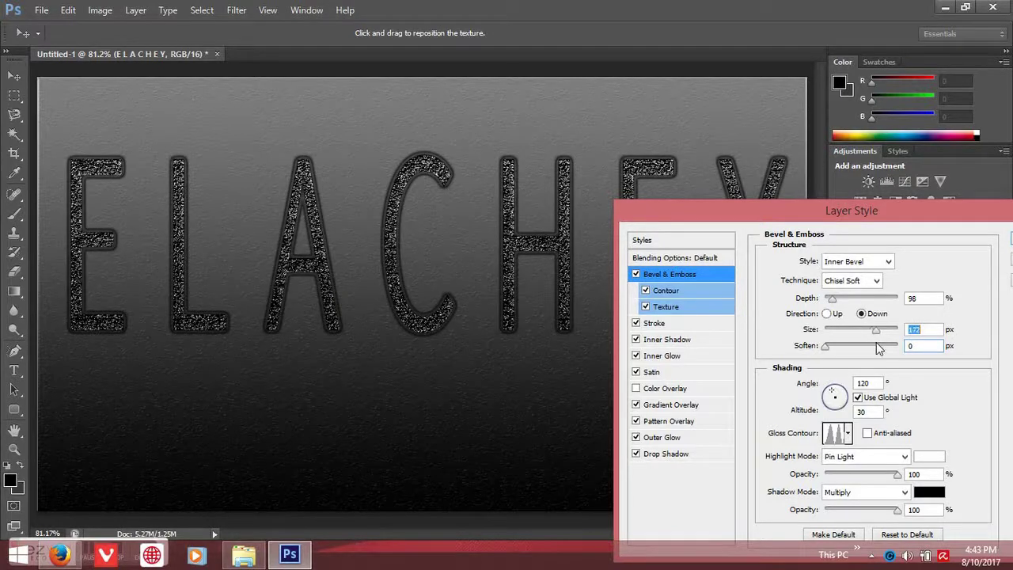
pyautogui.moveTo(878, 348); pyautogui.dragTo(887, 351)
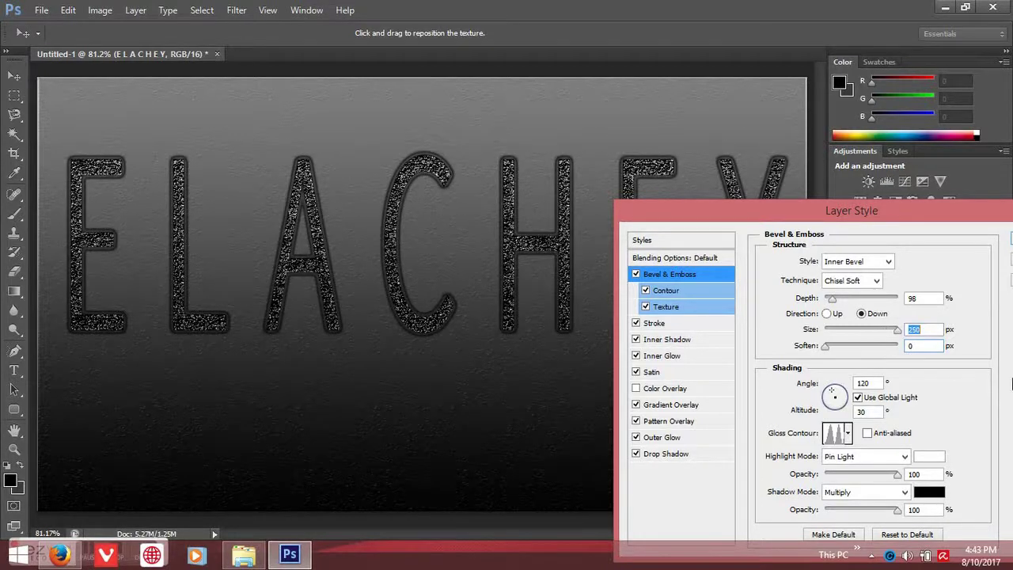
pyautogui.click(877, 281)
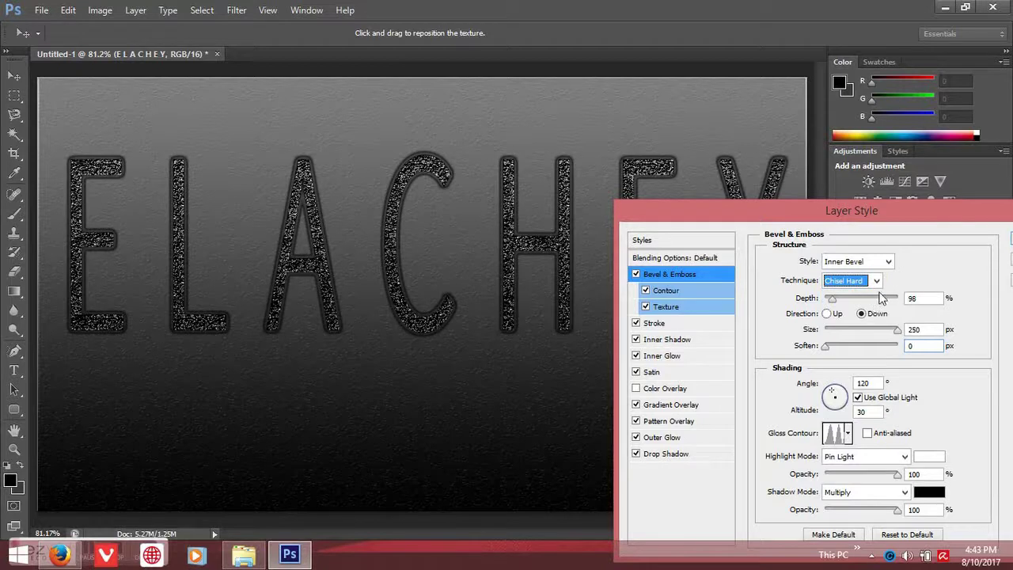
# Switch the bevel technique to Smooth, set Depth to 1000%, and reposition the Layer Style dialog.
pyautogui.click(876, 281)
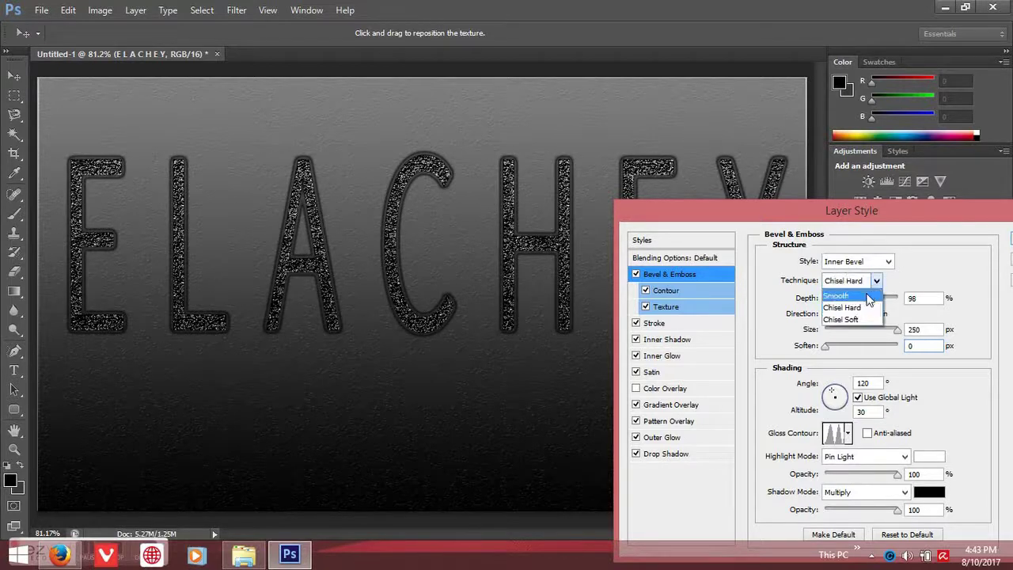
pyautogui.click(867, 296)
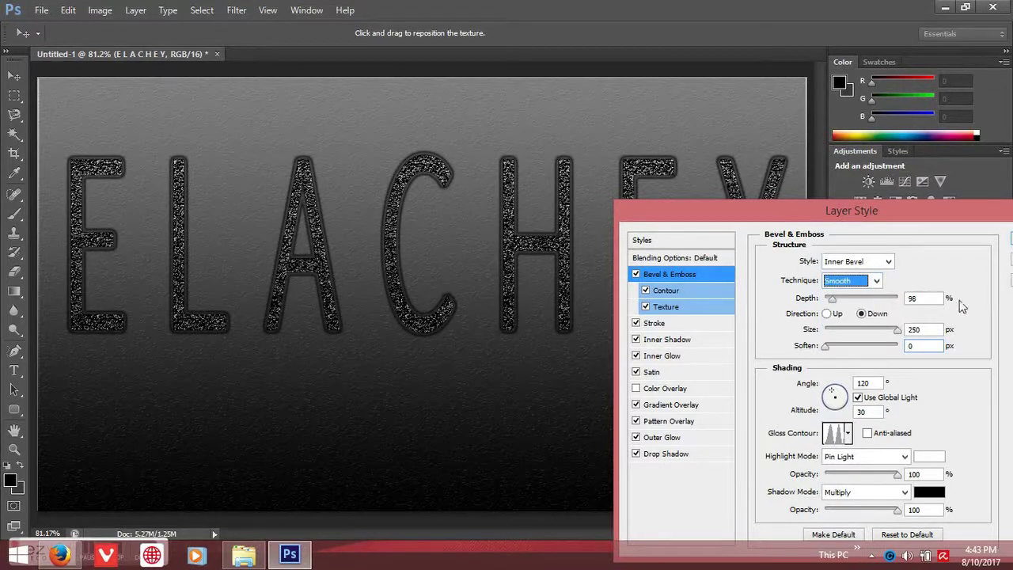
pyautogui.press('Tab')
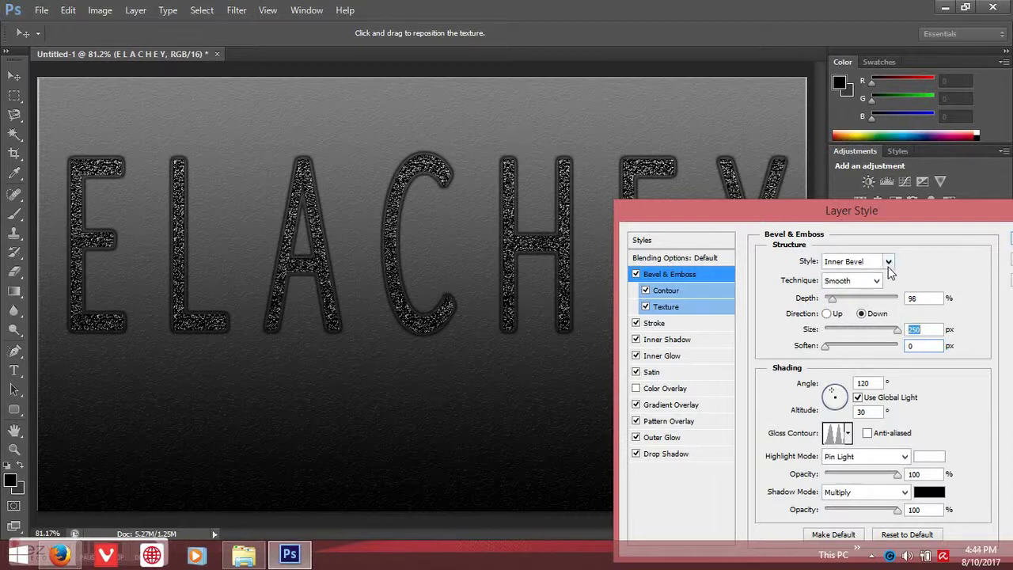
pyautogui.moveTo(831, 299)
pyautogui.mouseDown()
pyautogui.moveTo(894, 315)
pyautogui.moveTo(824, 316)
pyautogui.moveTo(931, 331)
pyautogui.mouseUp()
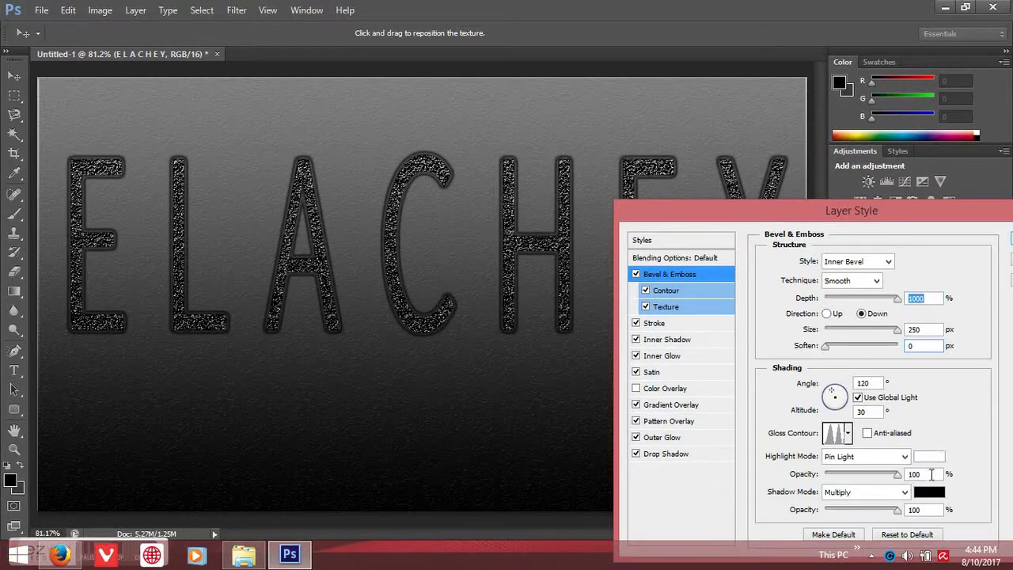
pyautogui.moveTo(936, 219); pyautogui.dragTo(831, 150)
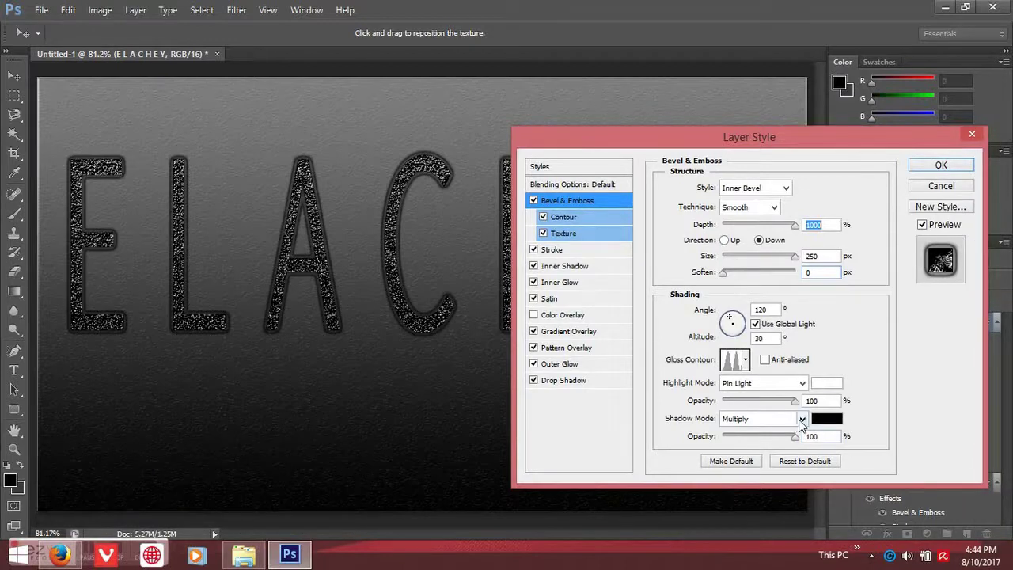
# Widen the stroke to about 109 px, set inner shadow distance near 102 px, and add inner glow noise.
pyautogui.click(551, 251)
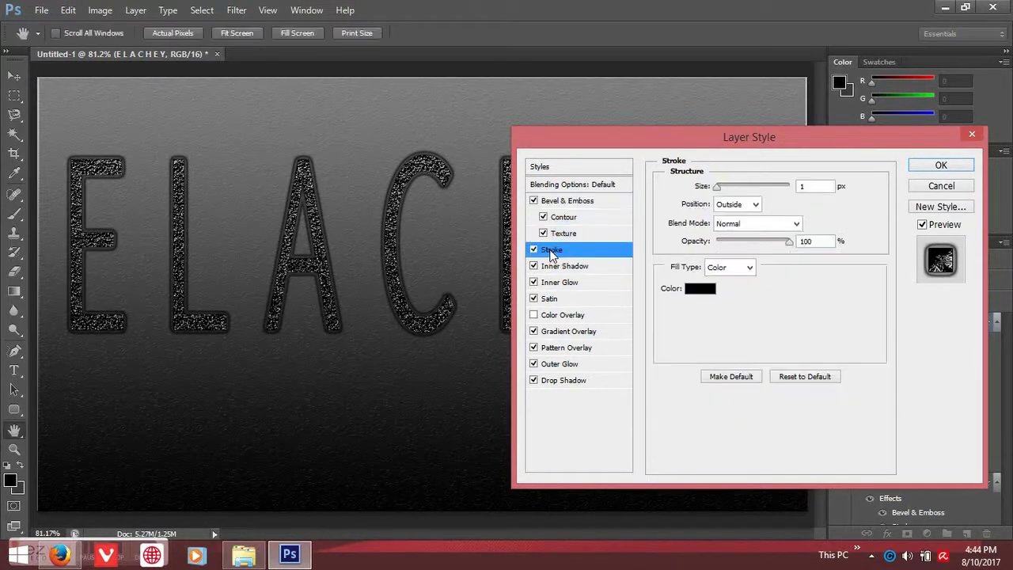
pyautogui.click(718, 189)
pyautogui.moveTo(719, 186)
pyautogui.mouseDown()
pyautogui.moveTo(753, 198)
pyautogui.moveTo(715, 190)
pyautogui.mouseUp()
pyautogui.click(556, 269)
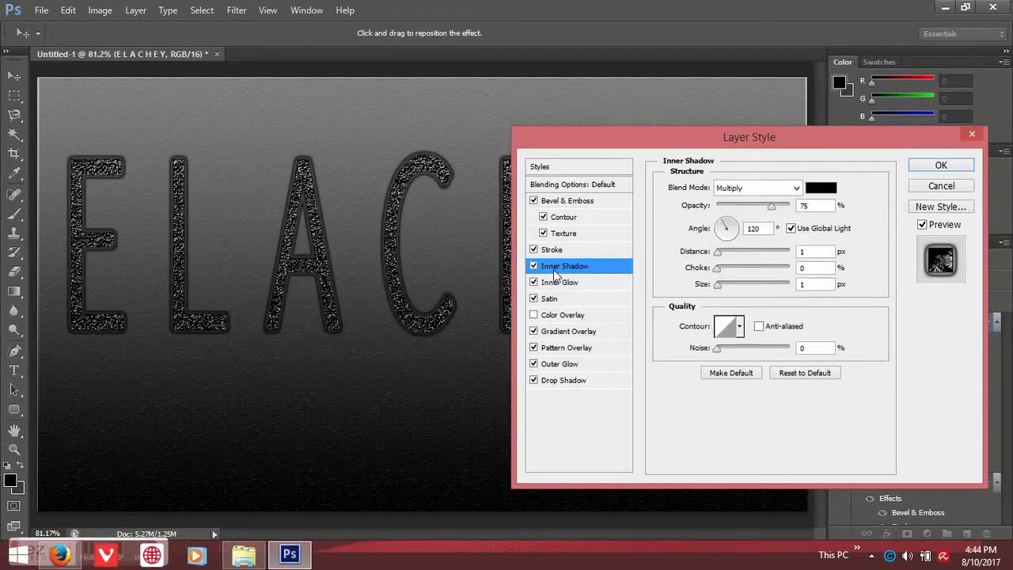
pyautogui.moveTo(718, 252); pyautogui.dragTo(772, 256)
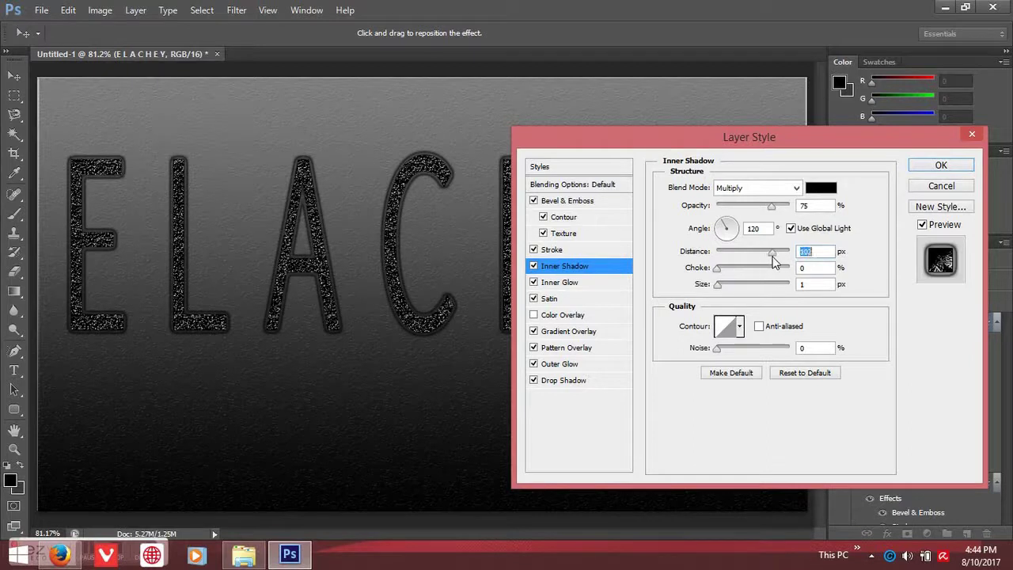
pyautogui.click(558, 285)
pyautogui.moveTo(717, 223); pyautogui.dragTo(748, 230)
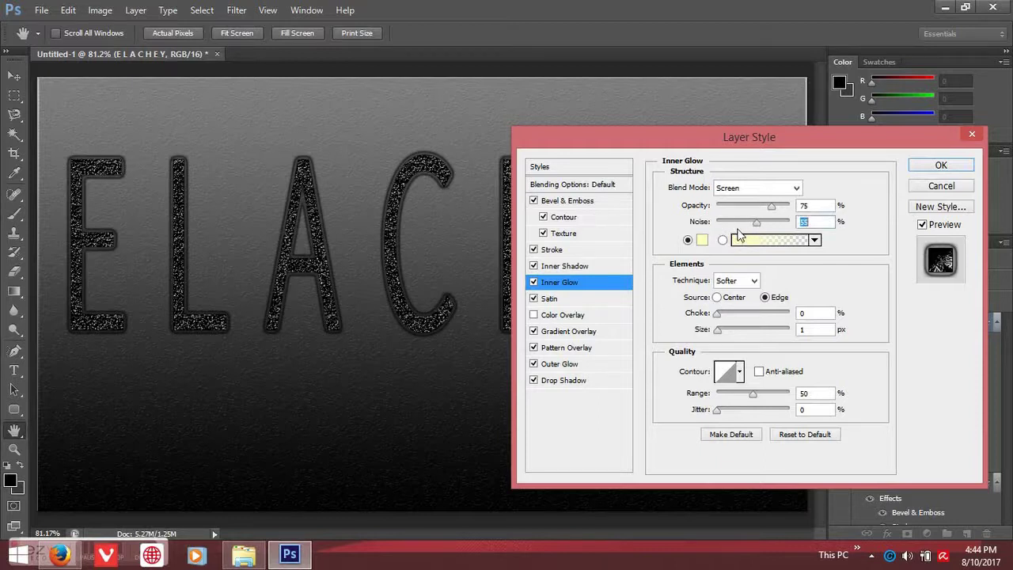
# Set inner glow noise to 0, enlarge its size, and raise the Satin distance to 45 px.
pyautogui.moveTo(756, 220); pyautogui.dragTo(716, 223)
pyautogui.moveTo(718, 331); pyautogui.dragTo(769, 340)
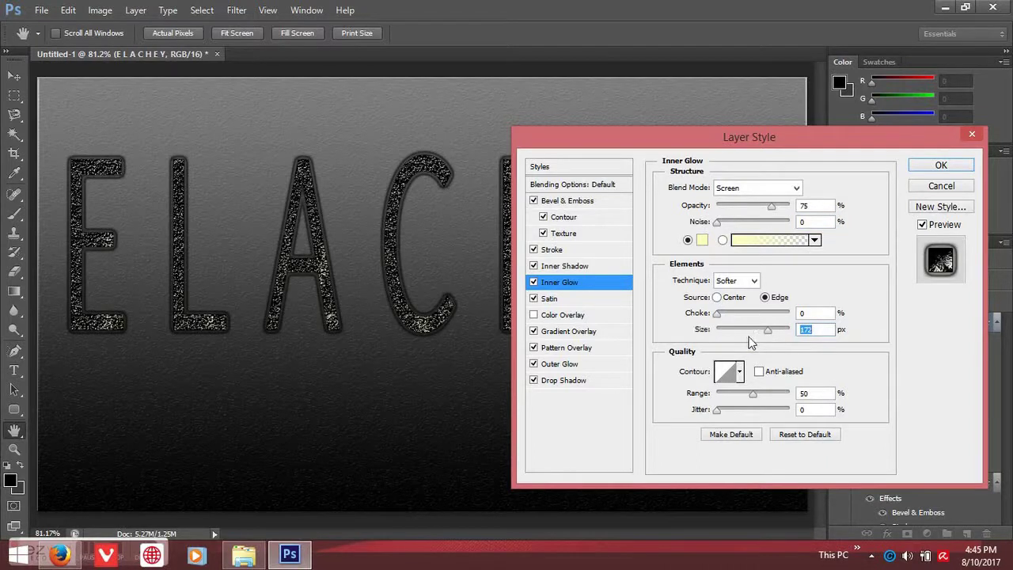
pyautogui.click(583, 304)
pyautogui.moveTo(718, 252); pyautogui.dragTo(770, 283)
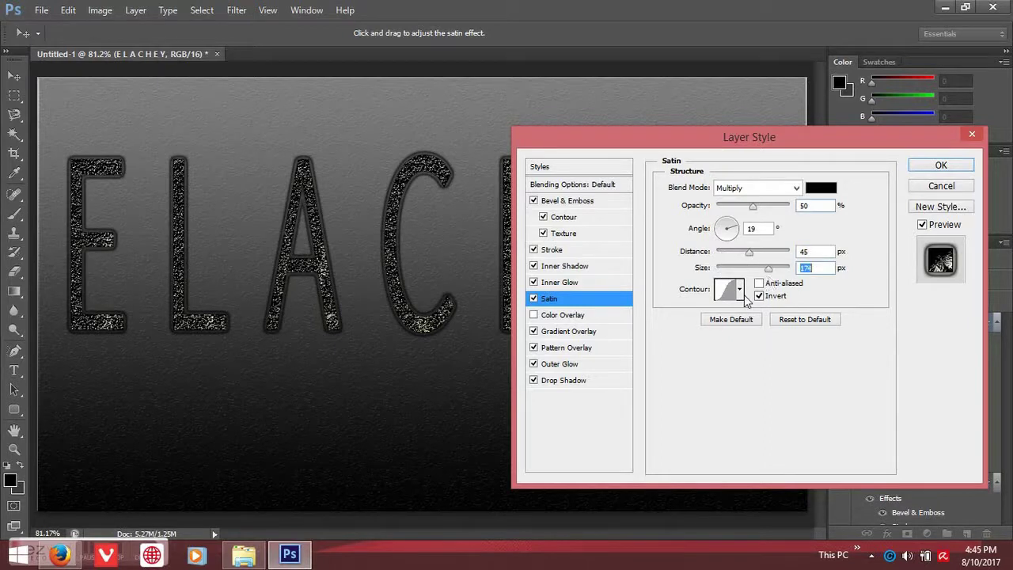
# Give Satin a U-shaped contour after trying several, and enable Color Overlay.
pyautogui.click(739, 288)
pyautogui.click(773, 348)
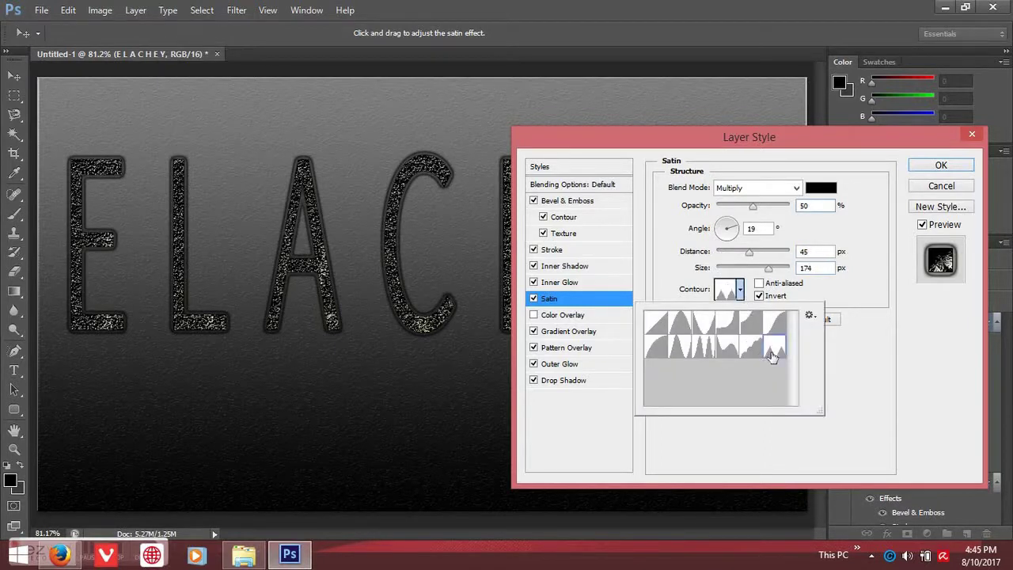
pyautogui.click(654, 322)
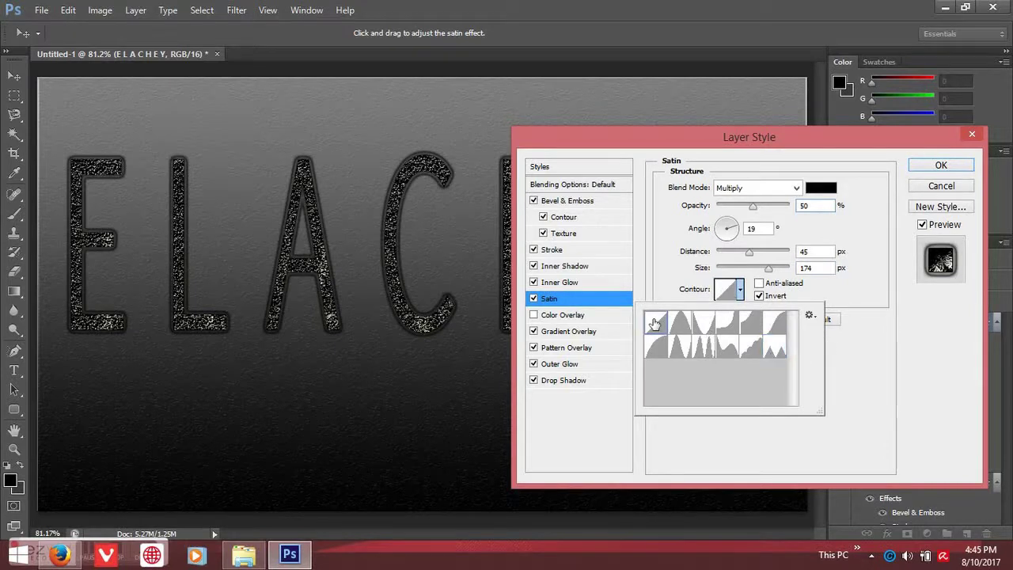
pyautogui.click(727, 349)
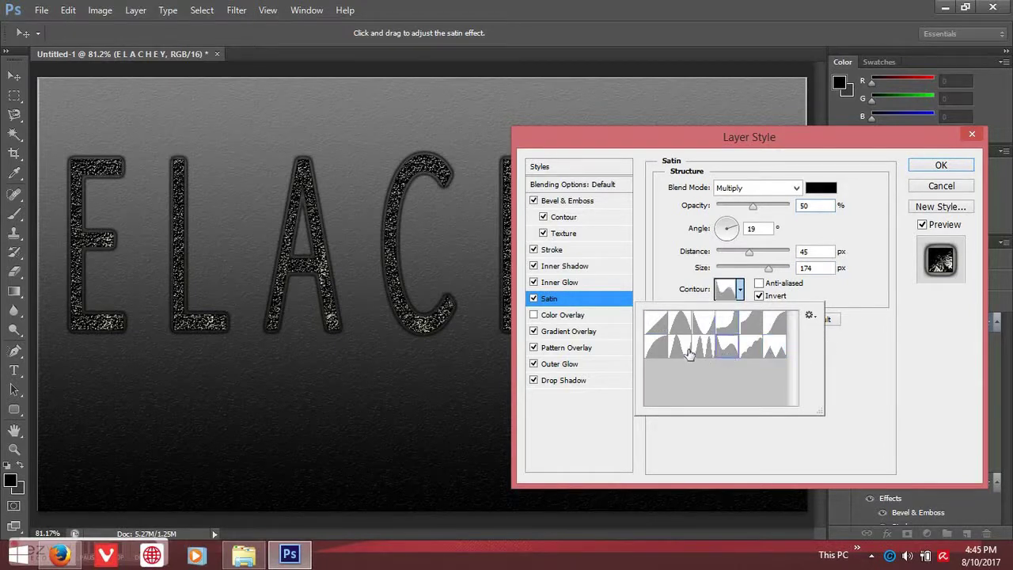
pyautogui.click(688, 354)
pyautogui.click(682, 322)
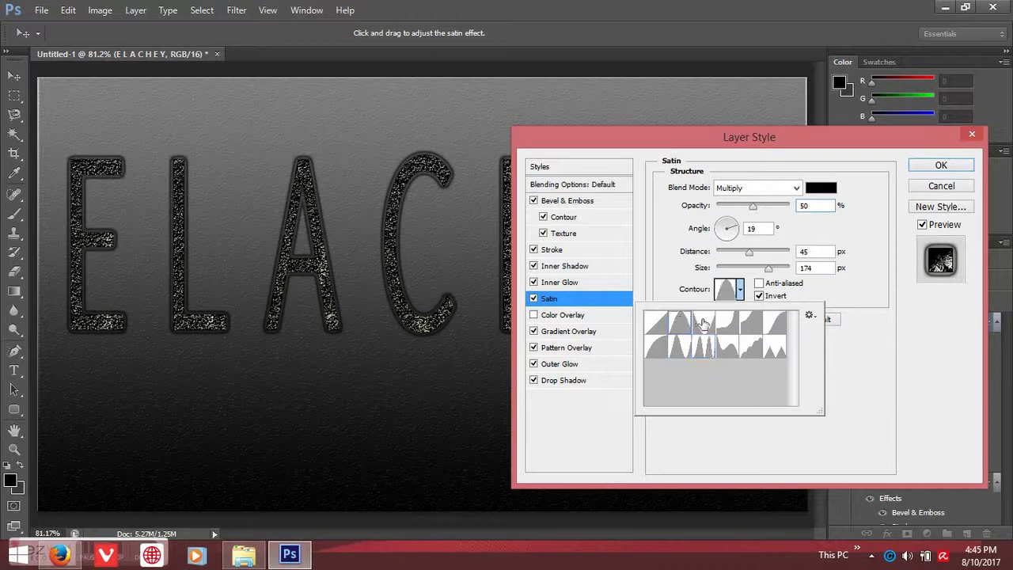
pyautogui.click(874, 344)
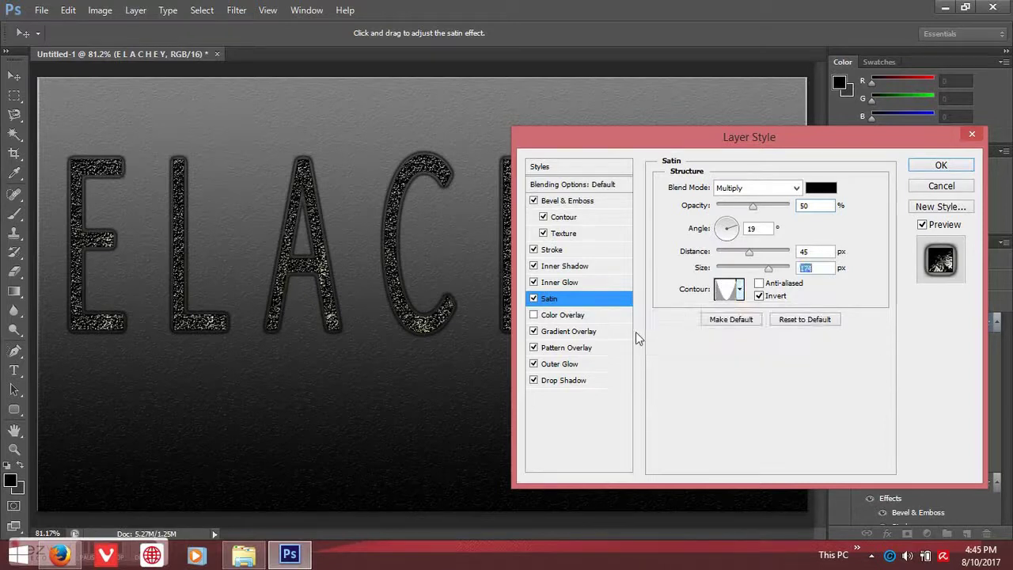
pyautogui.click(594, 318)
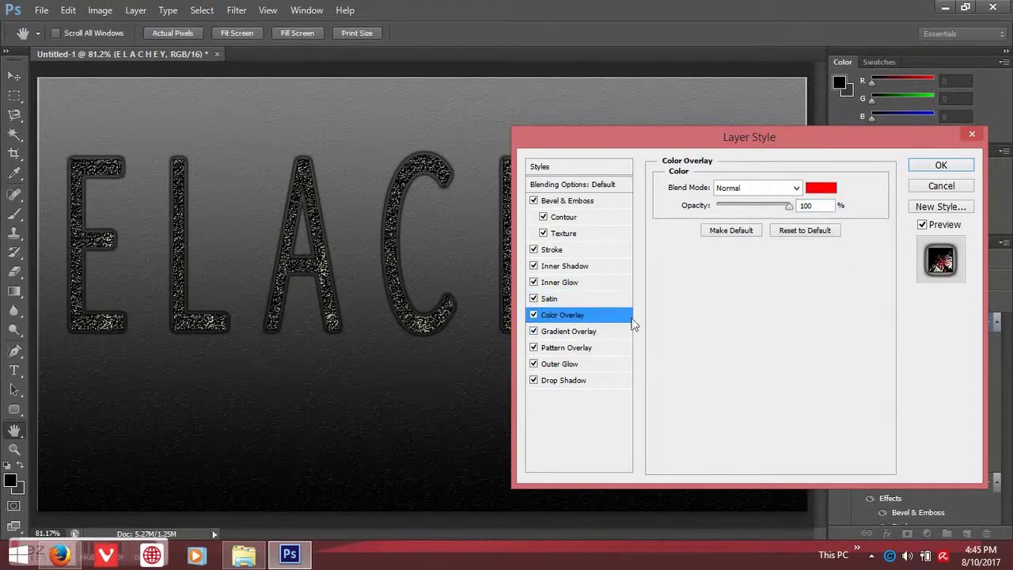
# Change the colour overlay to near-black 1a1818 and adjust its opacity.
pyautogui.click(821, 190)
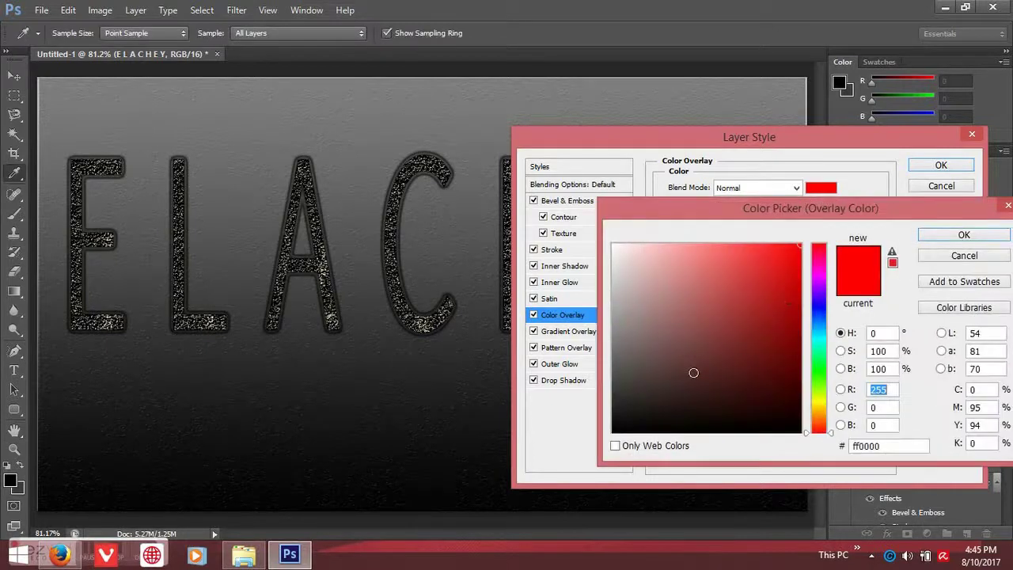
pyautogui.click(630, 413)
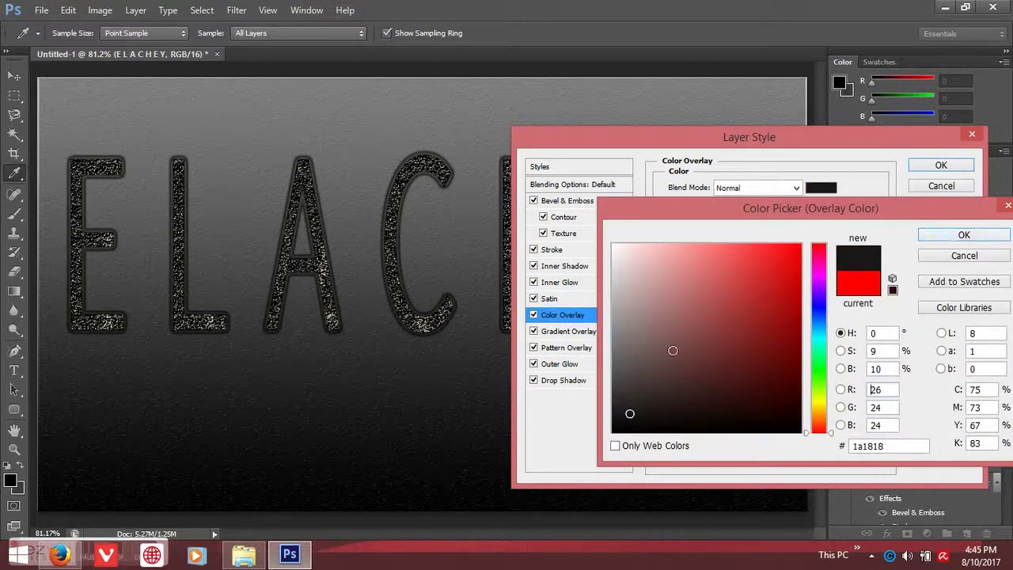
pyautogui.click(934, 239)
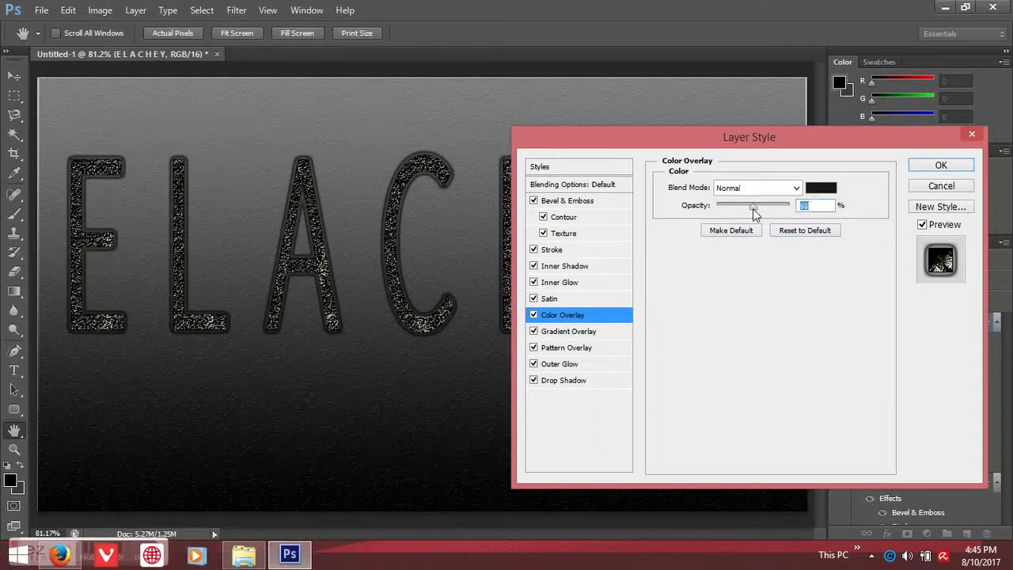
pyautogui.moveTo(752, 208); pyautogui.dragTo(795, 208)
# Review Gradient Overlay, Pattern Overlay and Drop Shadow, then disable Outer Glow and Pattern Overlay.
pyautogui.click(562, 332)
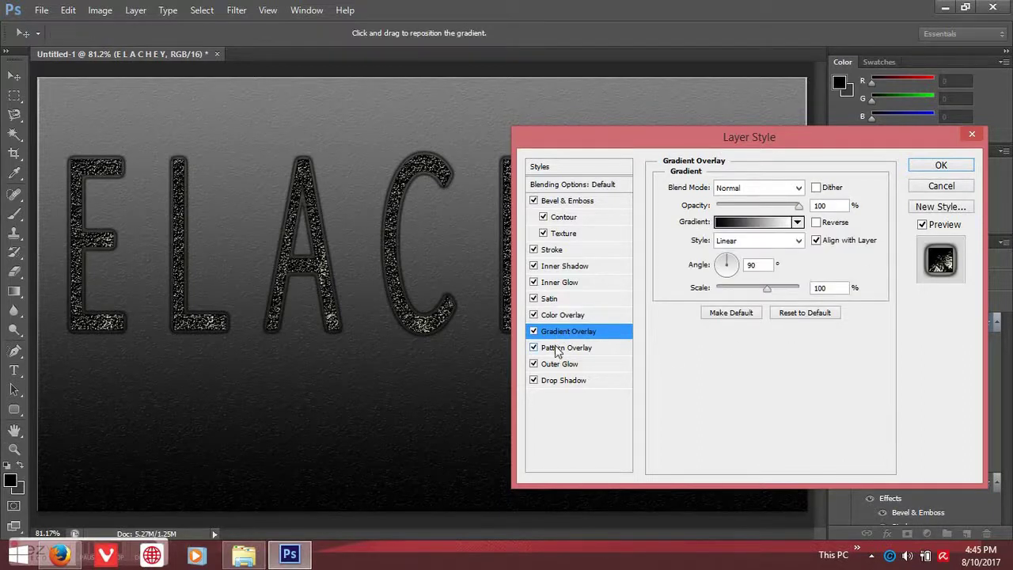
pyautogui.click(557, 349)
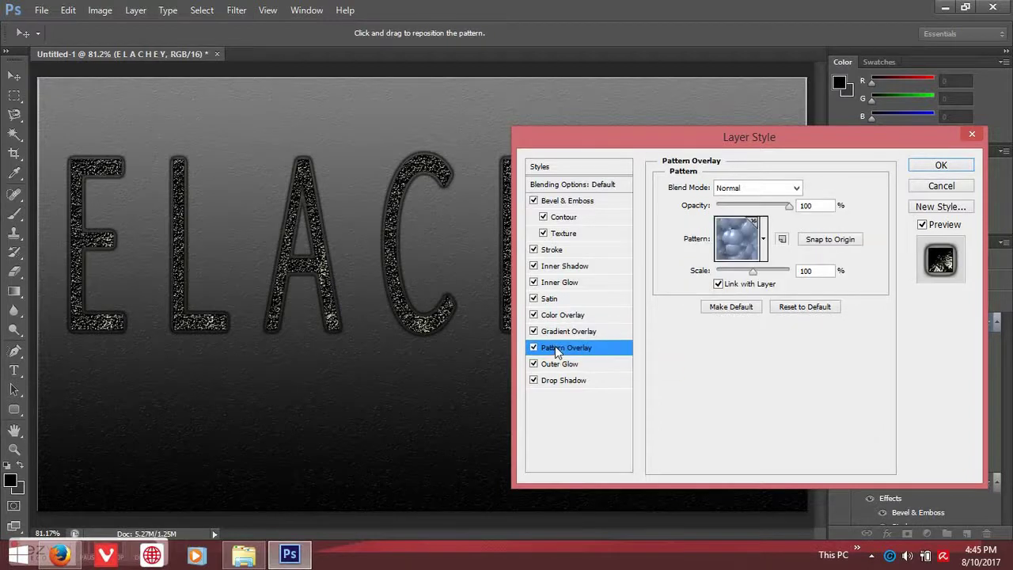
pyautogui.click(565, 365)
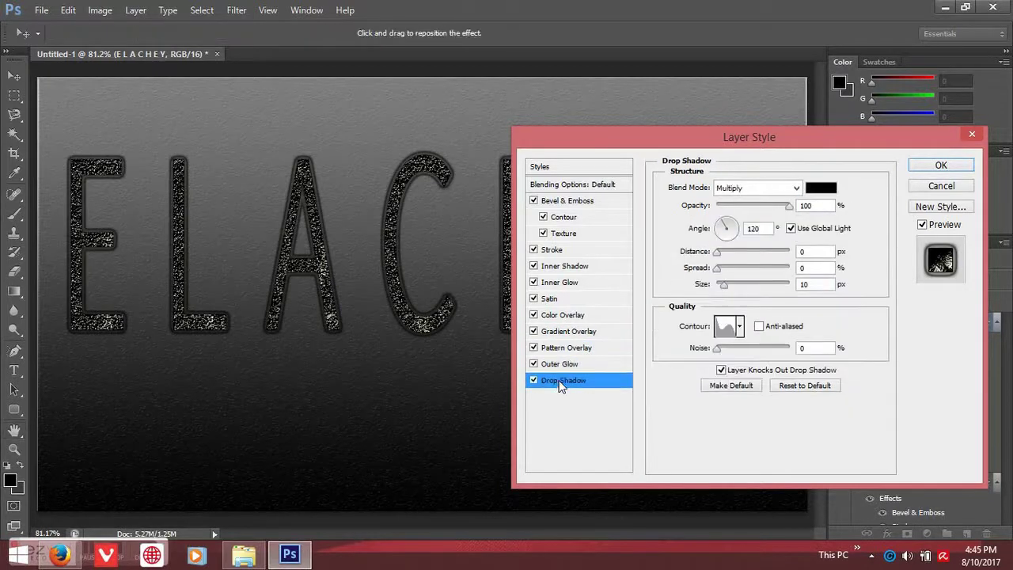
pyautogui.click(534, 364)
pyautogui.click(533, 348)
# Turn off Color Overlay, Satin, Inner Shadow and Stroke, and select Bevel & Emboss.
pyautogui.click(533, 315)
pyautogui.click(533, 283)
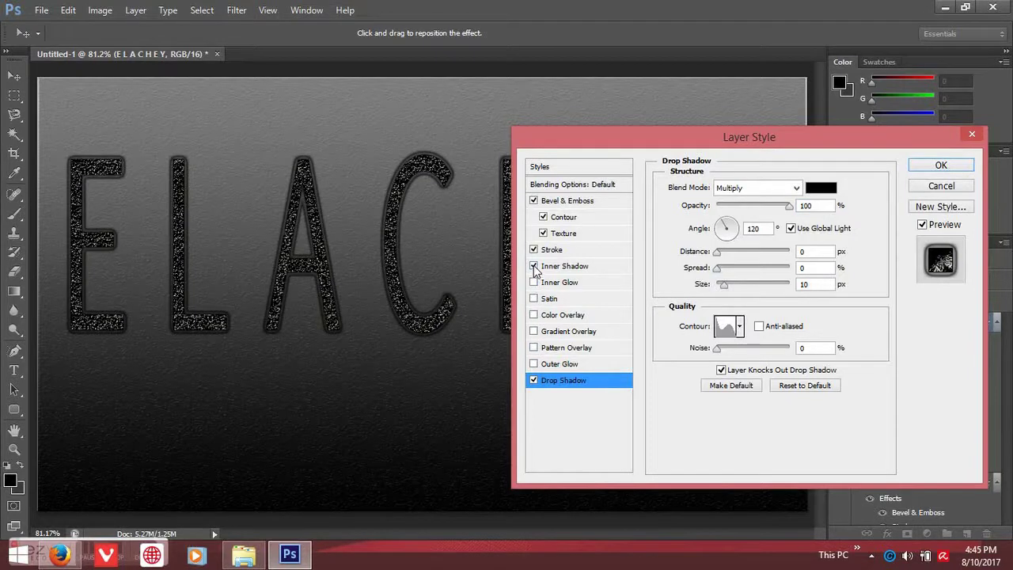
pyautogui.click(533, 266)
pyautogui.click(534, 250)
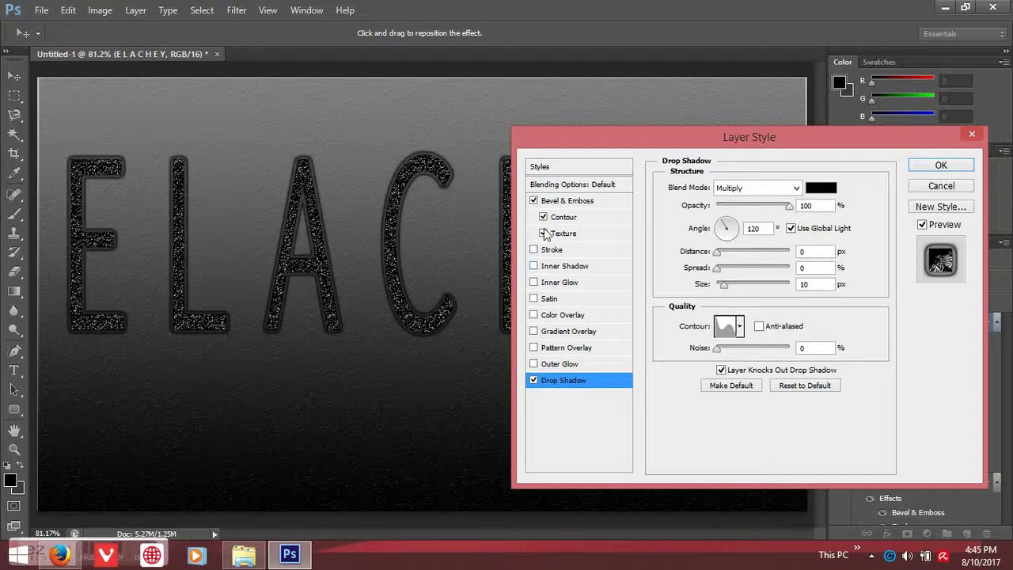
pyautogui.click(561, 201)
# Re-enable Stroke, Inner Shadow, Inner Glow, Satin, Color Overlay, Gradient Overlay and Outer Glow.
pyautogui.click(533, 249)
pyautogui.click(533, 266)
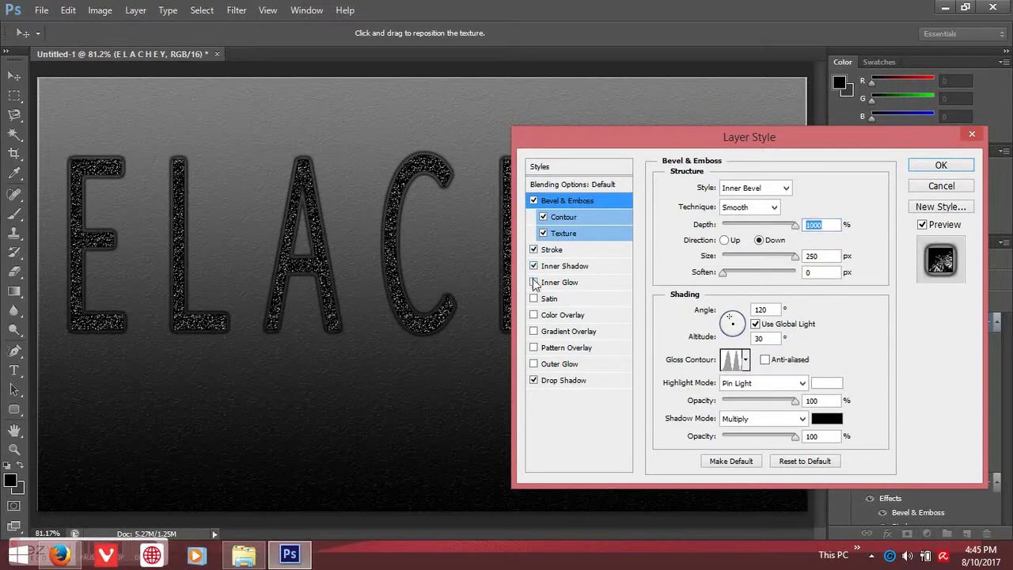
pyautogui.click(534, 283)
pyautogui.click(533, 282)
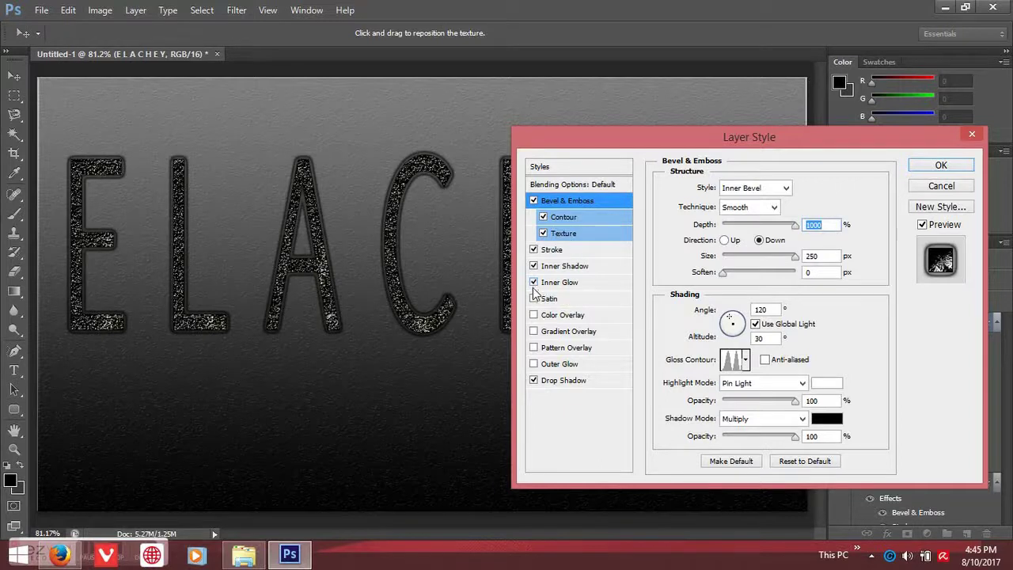
pyautogui.click(533, 298)
pyautogui.click(533, 331)
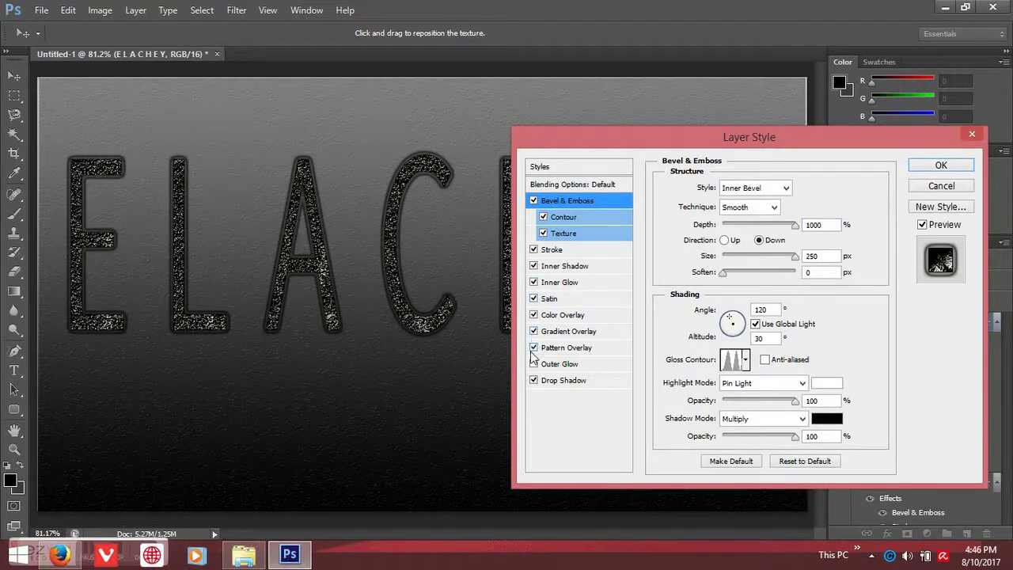
pyautogui.click(533, 363)
# Check the gloss contour presets, apply the text's style, and bring up Layer 0's effects list.
pyautogui.click(745, 360)
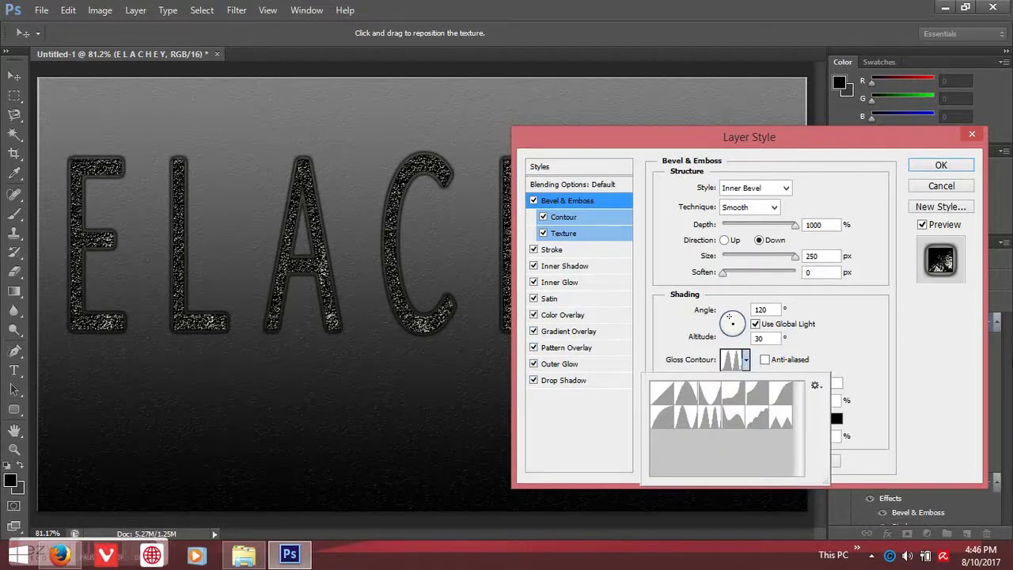
pyautogui.click(944, 362)
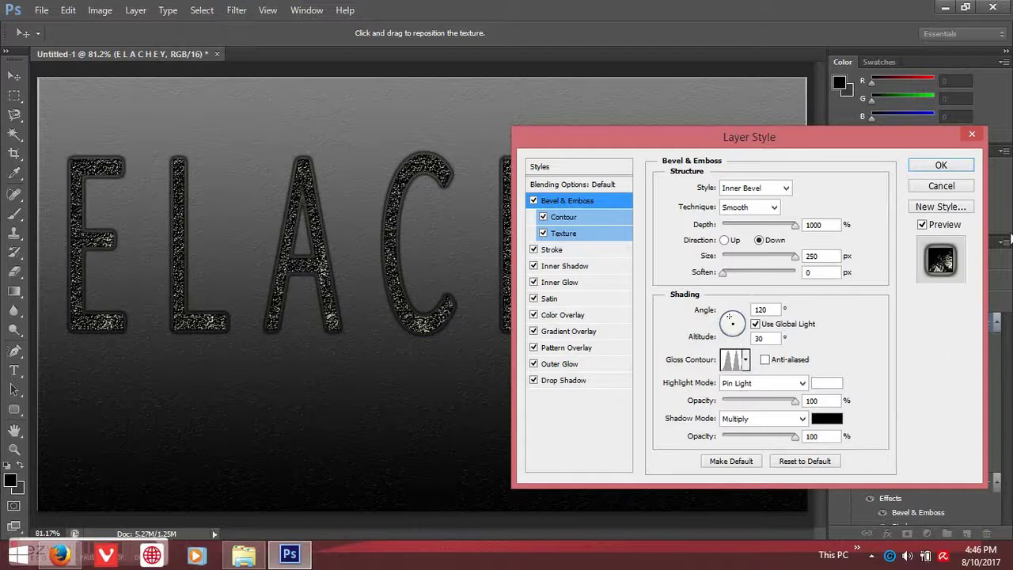
pyautogui.click(941, 166)
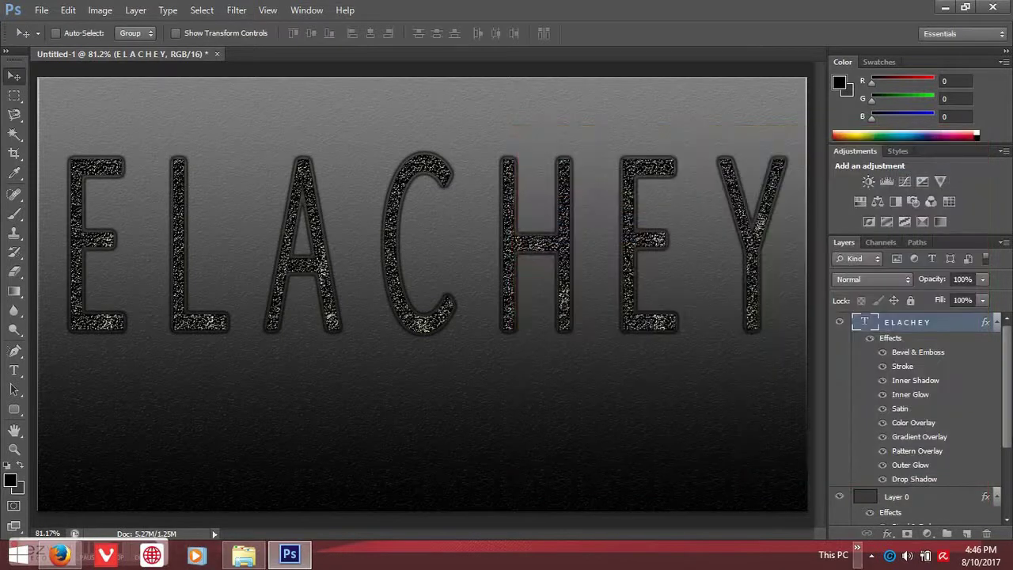
pyautogui.click(895, 510)
pyautogui.click(888, 534)
# Add a Drop Shadow to Layer 0 and set its bevel to 1% depth and 0 px size.
pyautogui.click(889, 524)
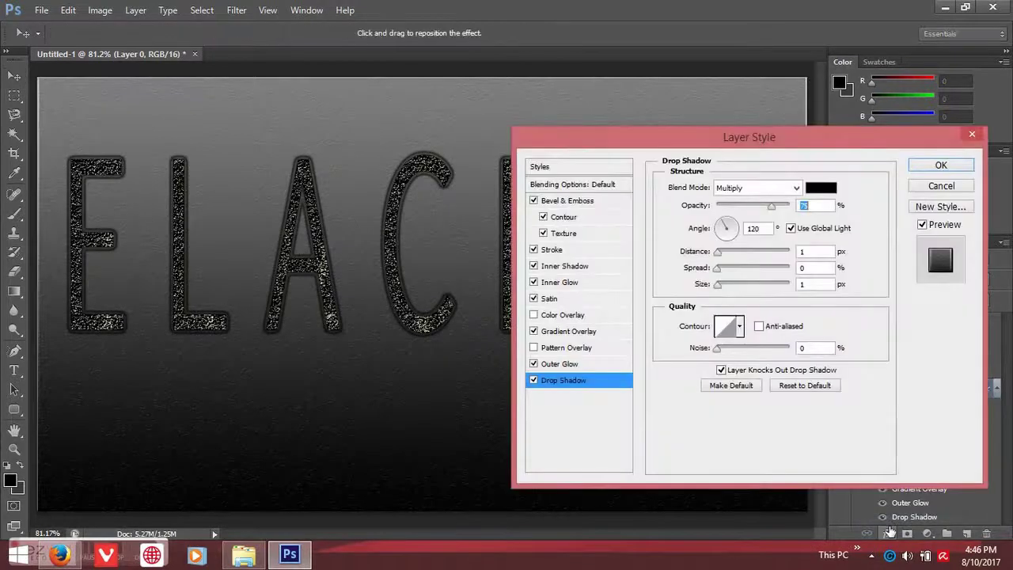
pyautogui.click(571, 203)
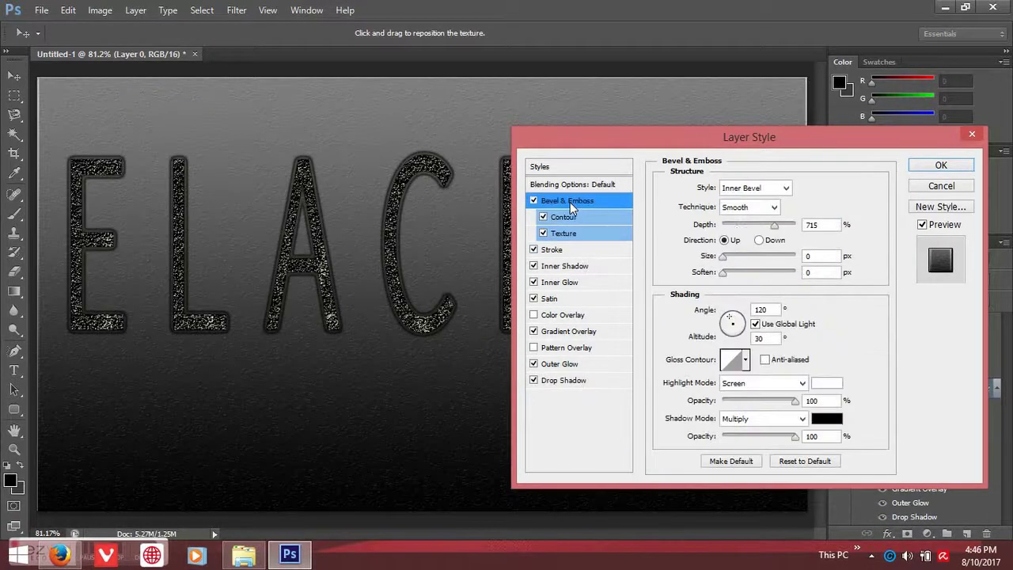
pyautogui.moveTo(775, 226); pyautogui.dragTo(823, 236)
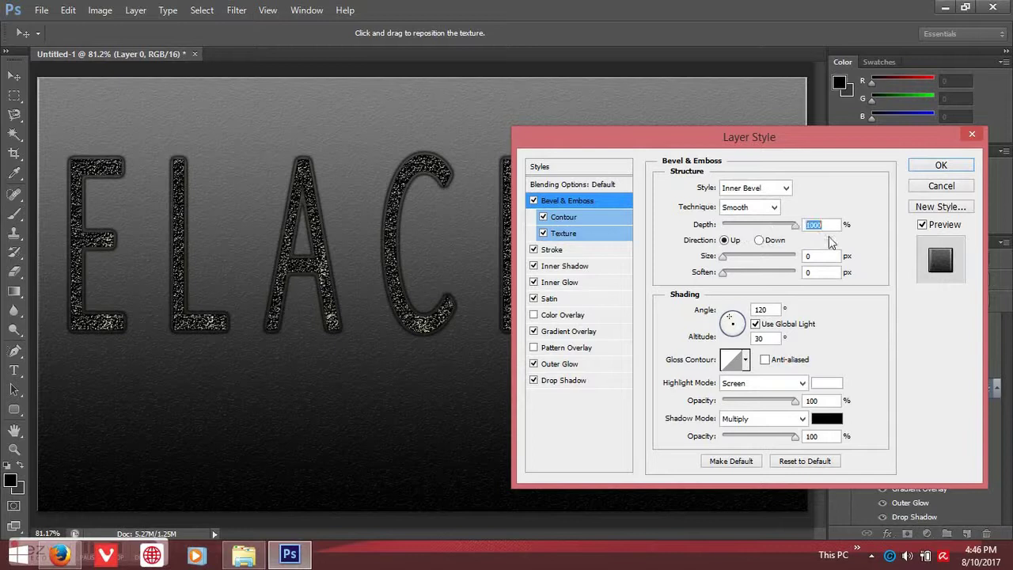
pyautogui.moveTo(796, 229); pyautogui.dragTo(718, 230)
pyautogui.moveTo(721, 258); pyautogui.dragTo(752, 261)
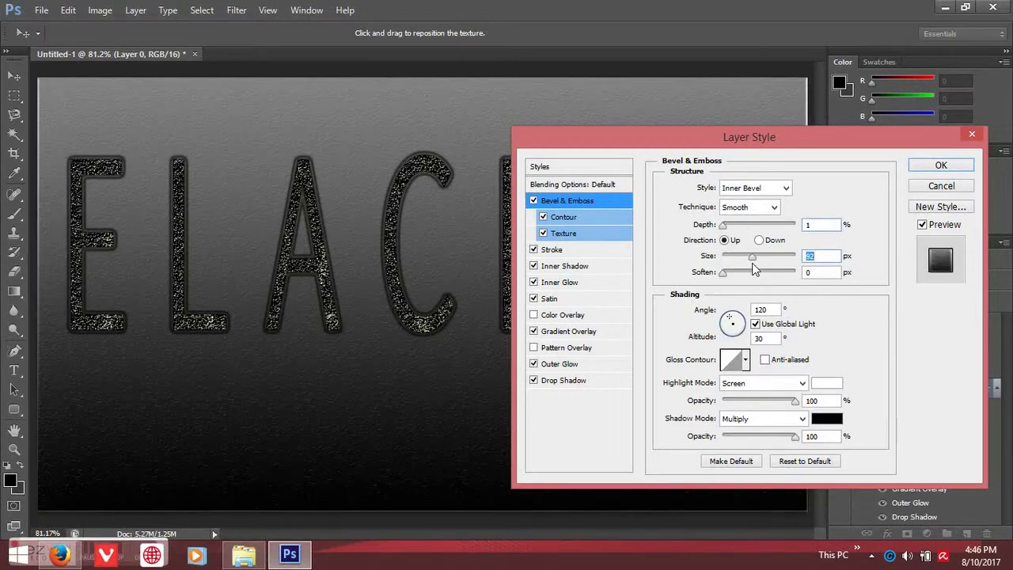
pyautogui.moveTo(752, 261); pyautogui.dragTo(704, 262)
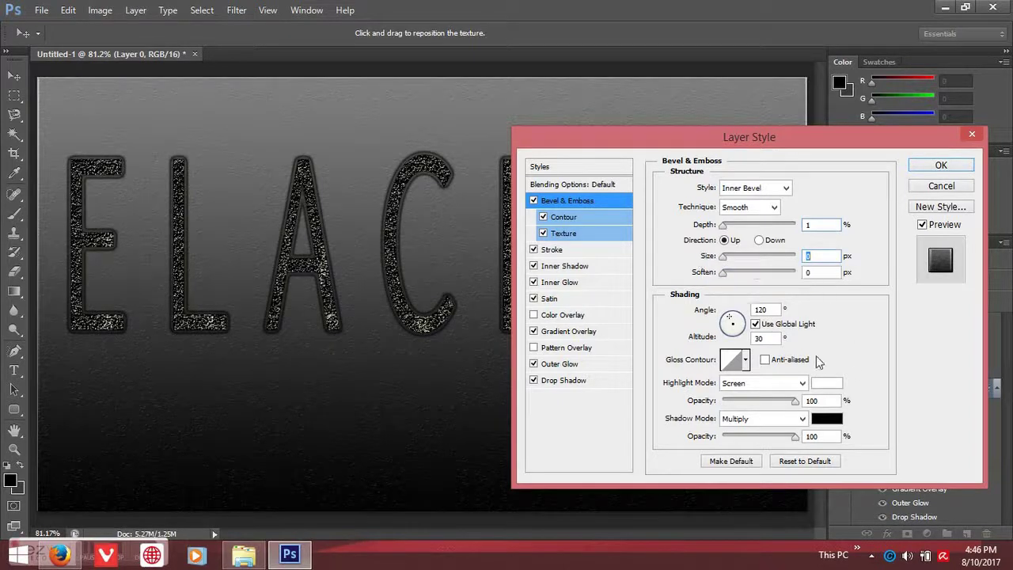
# Try several gloss contour presets, choose Linear, and turn off Satin.
pyautogui.click(744, 360)
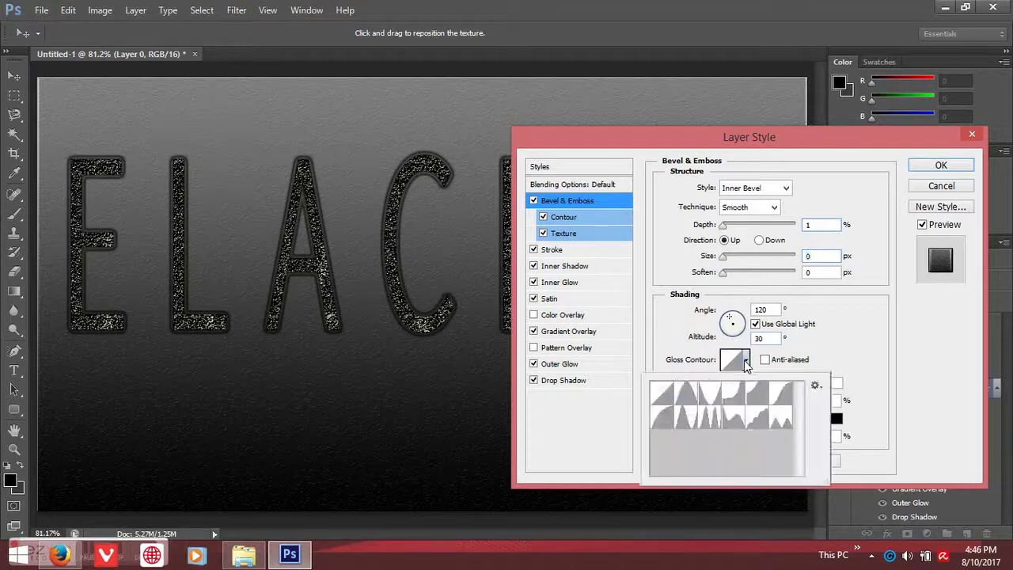
pyautogui.click(779, 421)
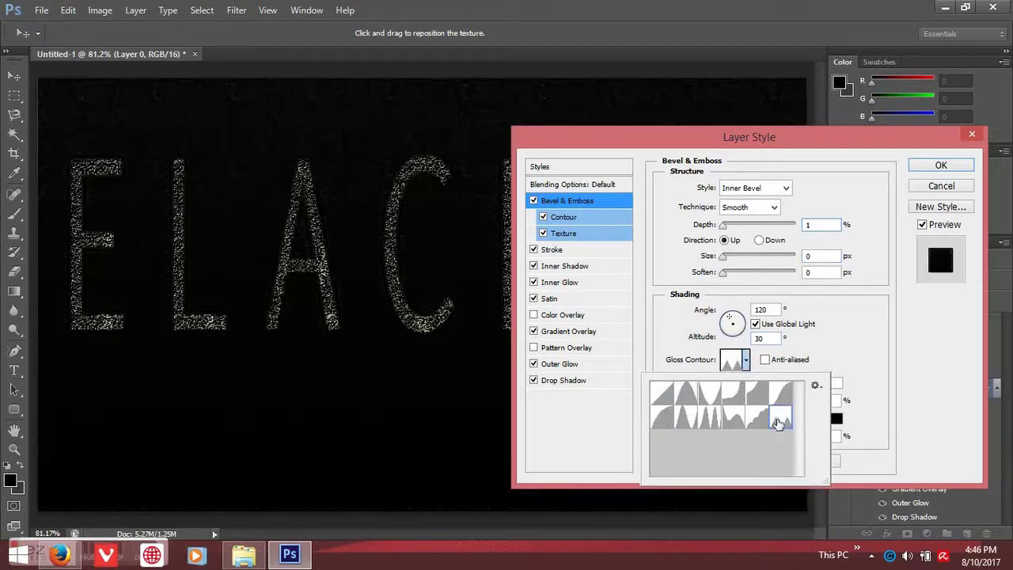
pyautogui.click(753, 424)
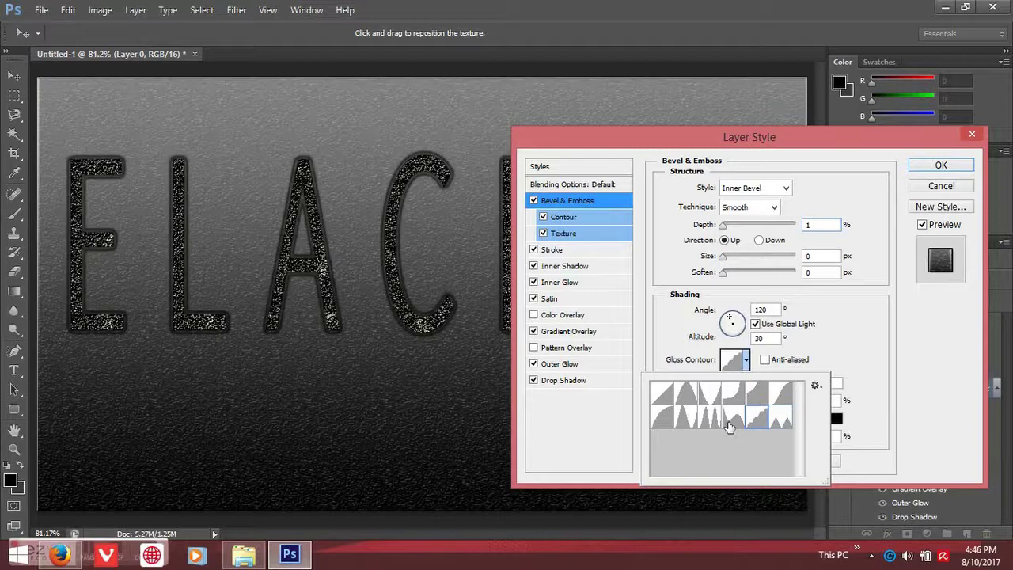
pyautogui.click(730, 426)
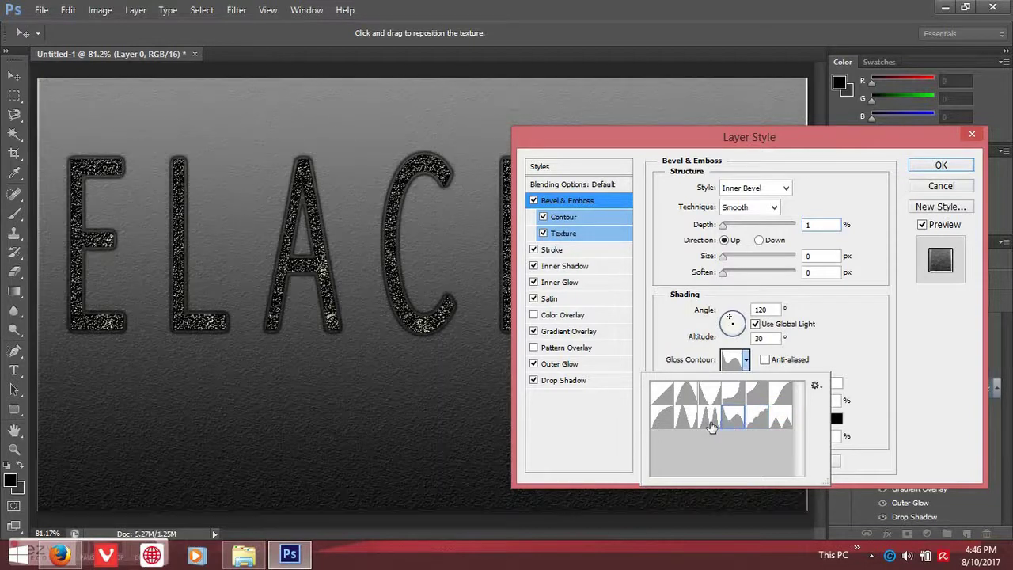
pyautogui.click(709, 421)
pyautogui.click(684, 421)
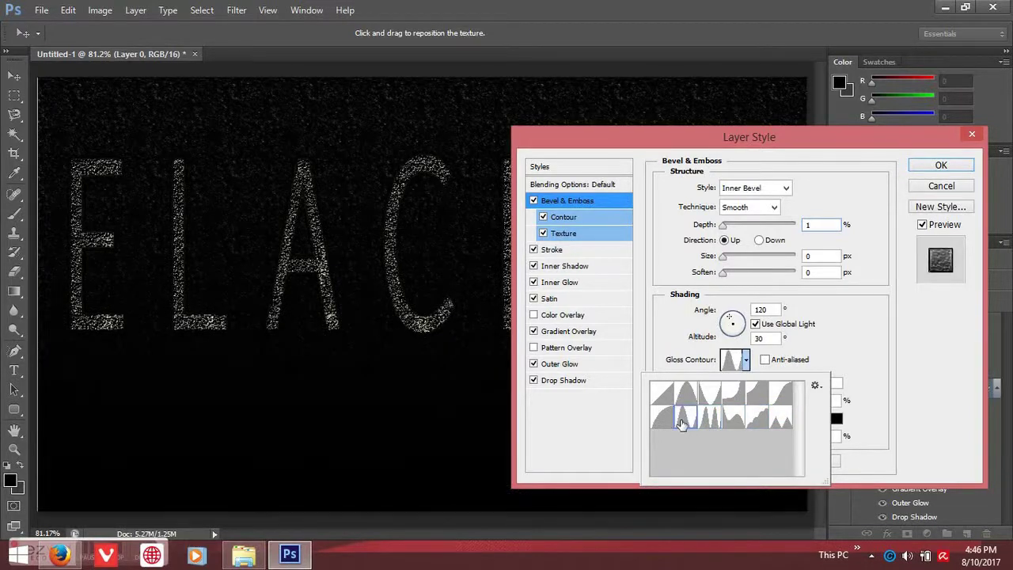
pyautogui.click(663, 420)
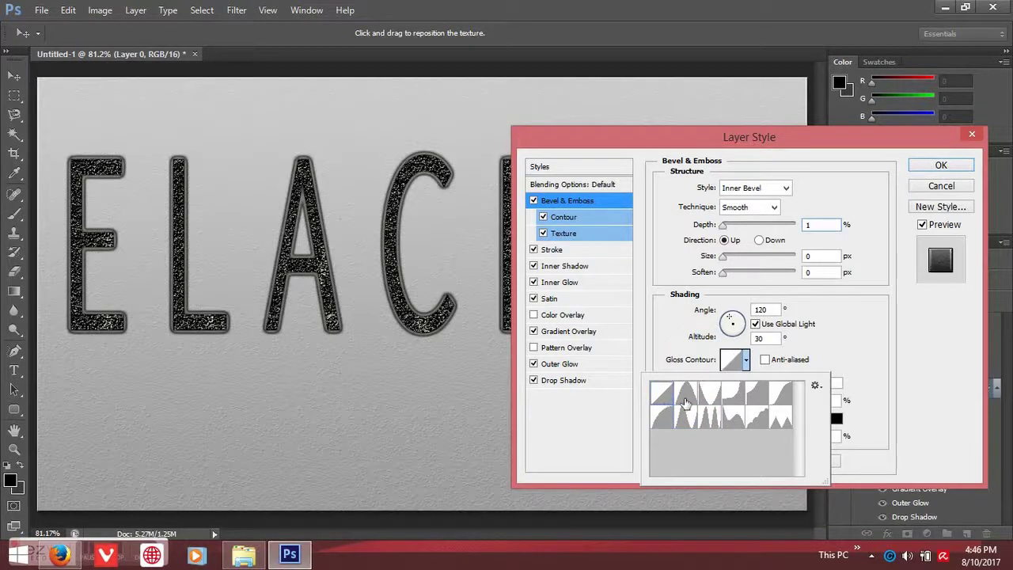
pyautogui.click(685, 400)
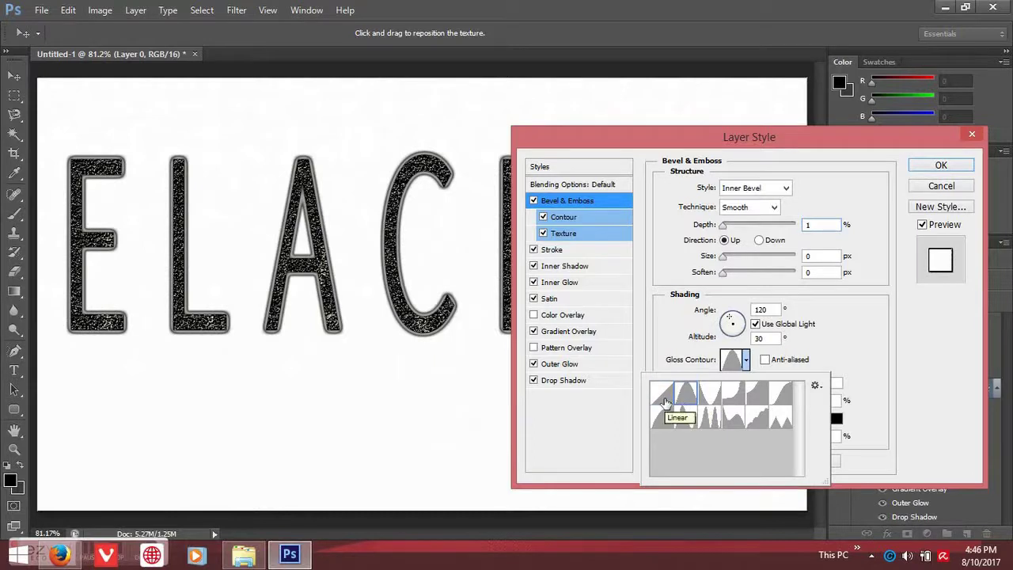
pyautogui.click(662, 393)
pyautogui.click(883, 358)
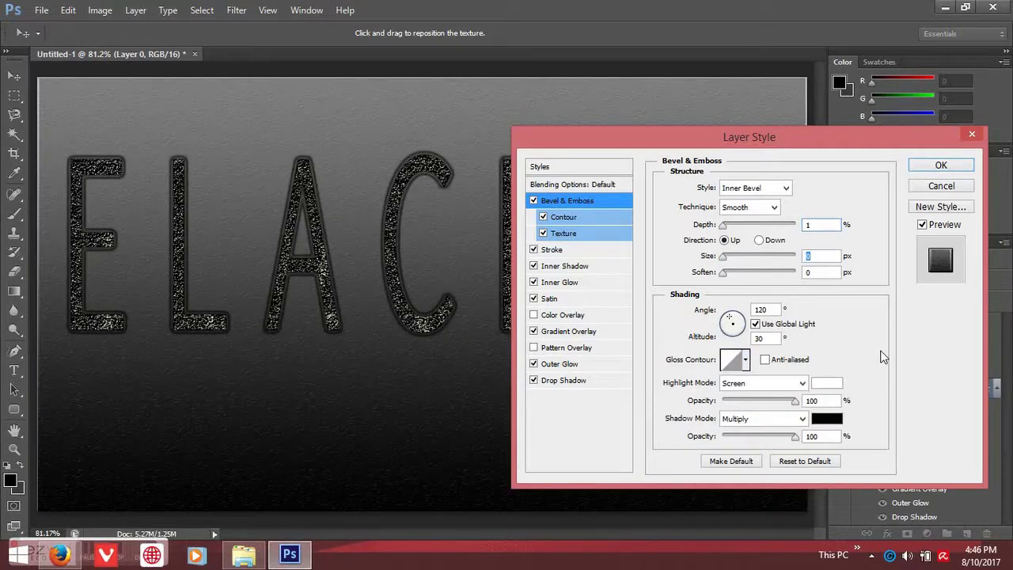
pyautogui.click(533, 298)
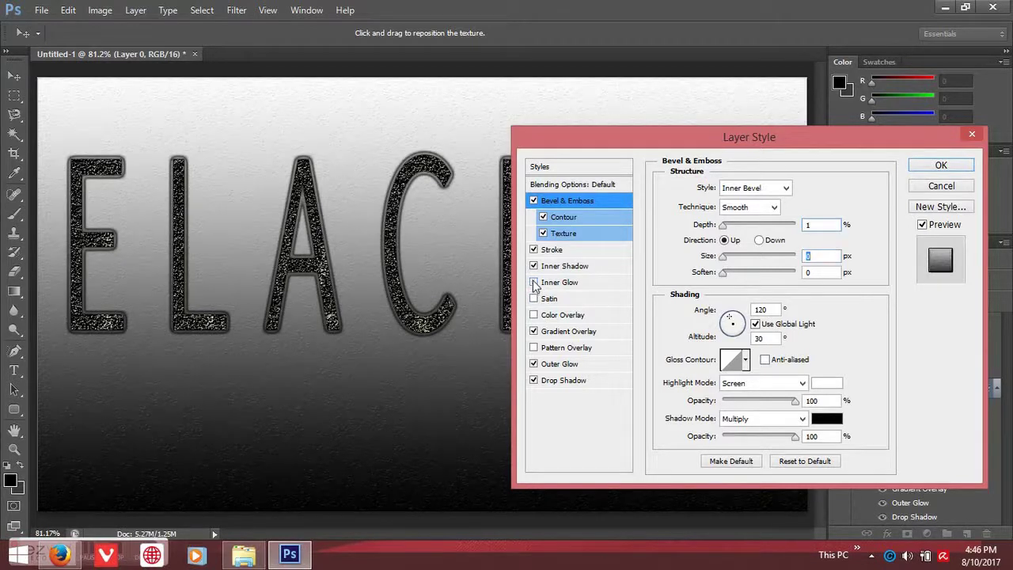
# Disable Outer Glow, keep Stroke, Inner Glow and Satin, and add a grey-to-black Gradient Overlay.
pyautogui.click(533, 266)
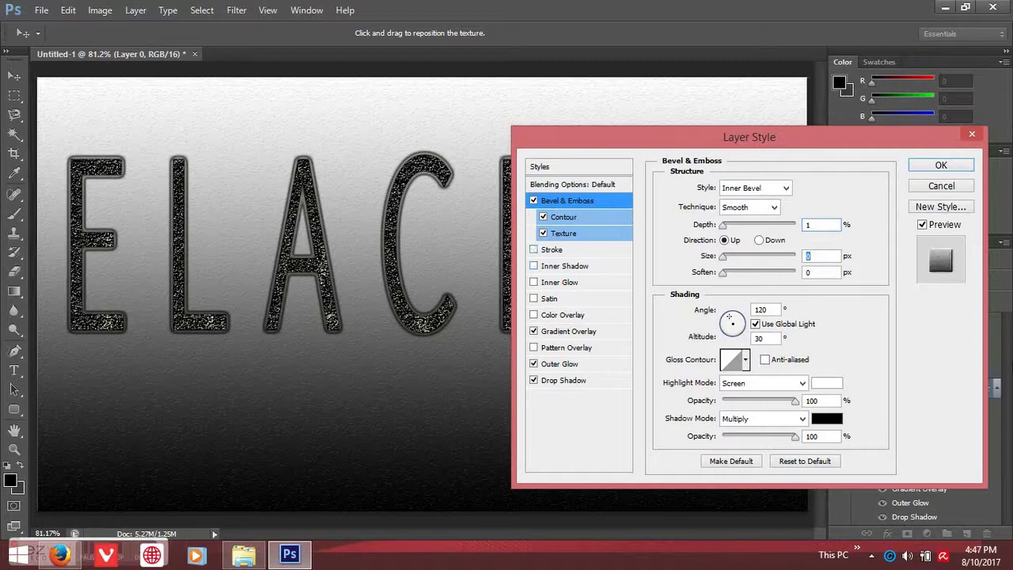
pyautogui.click(533, 364)
pyautogui.click(533, 250)
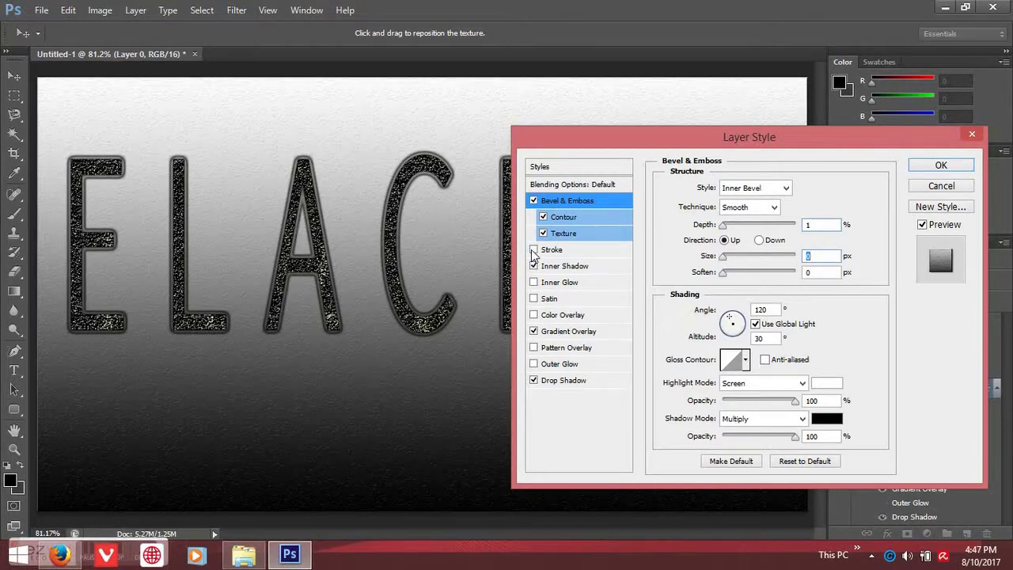
pyautogui.click(533, 282)
pyautogui.click(533, 298)
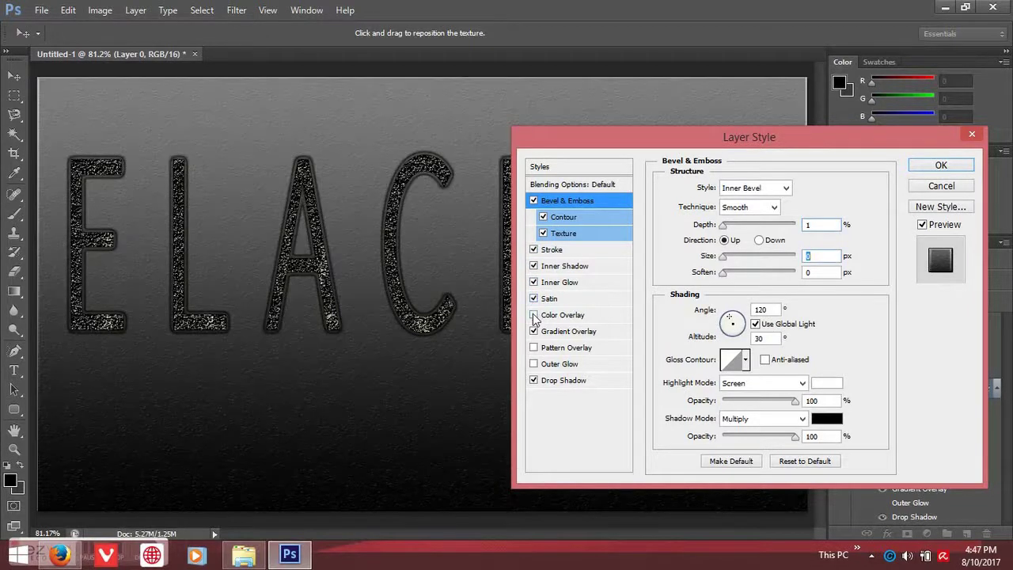
pyautogui.click(533, 315)
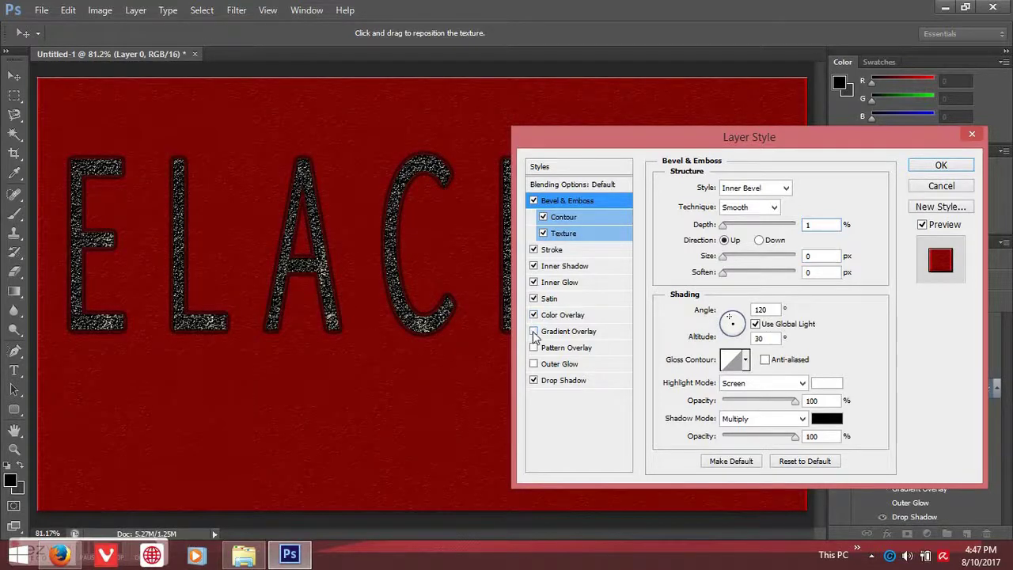
pyautogui.click(533, 315)
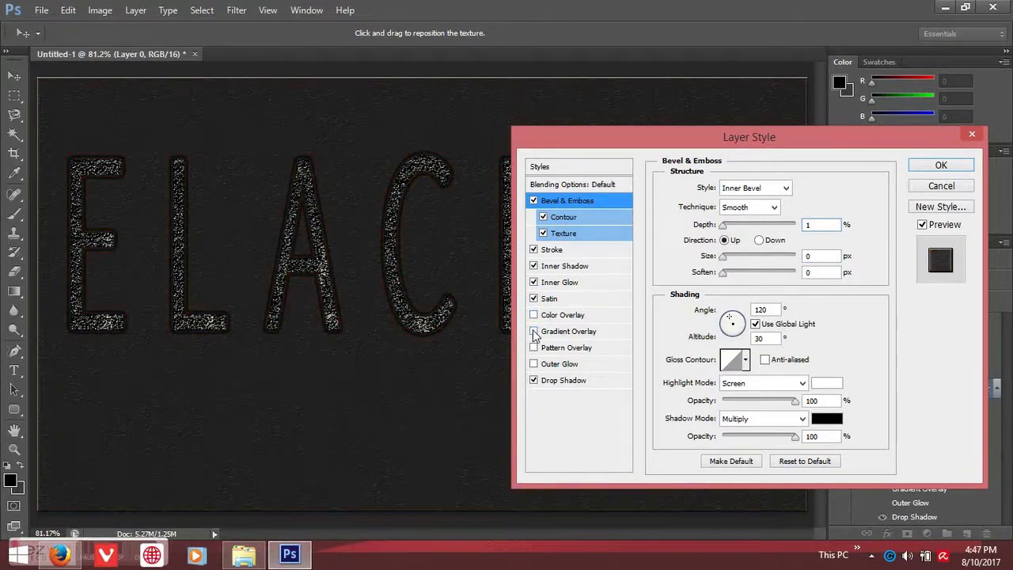
pyautogui.click(533, 332)
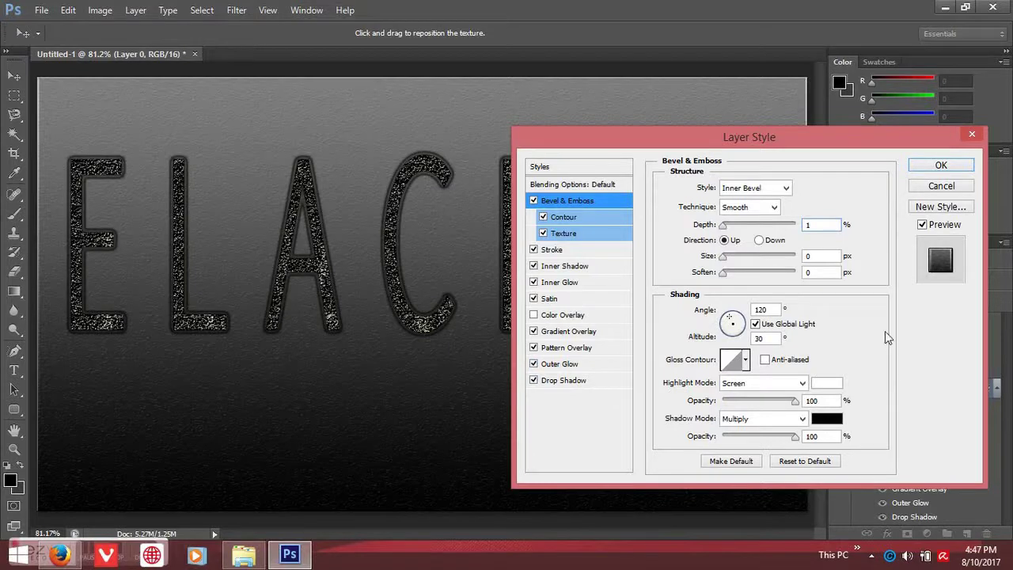
# Set the bevel highlight mode to Overlay and apply the background's layer style.
pyautogui.click(802, 383)
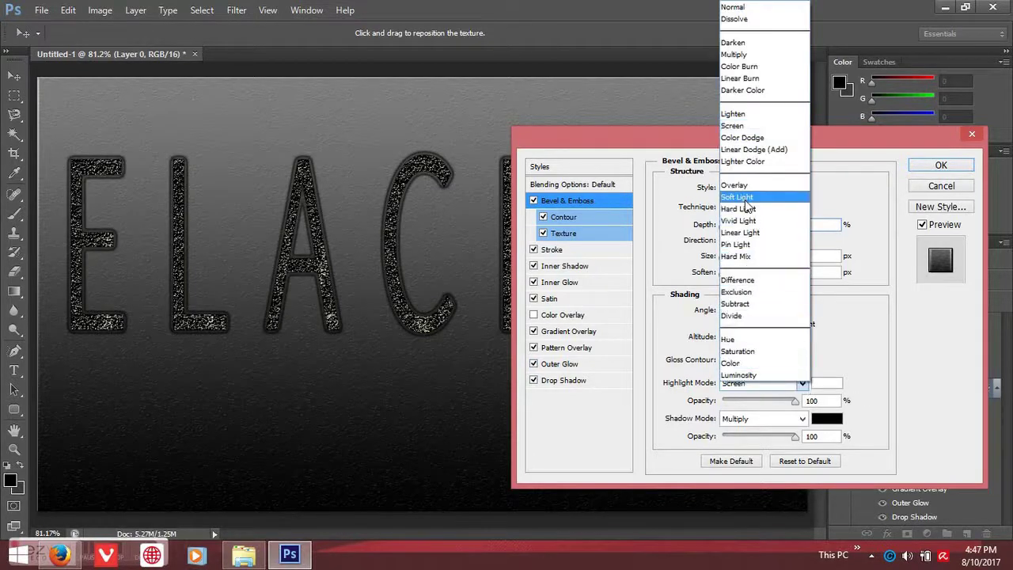
pyautogui.click(741, 187)
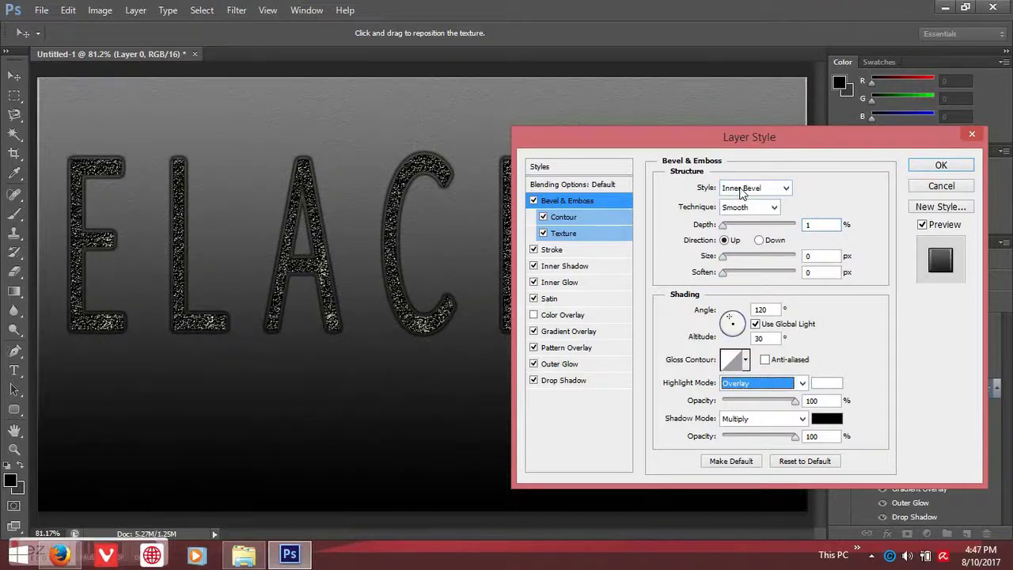
pyautogui.click(936, 168)
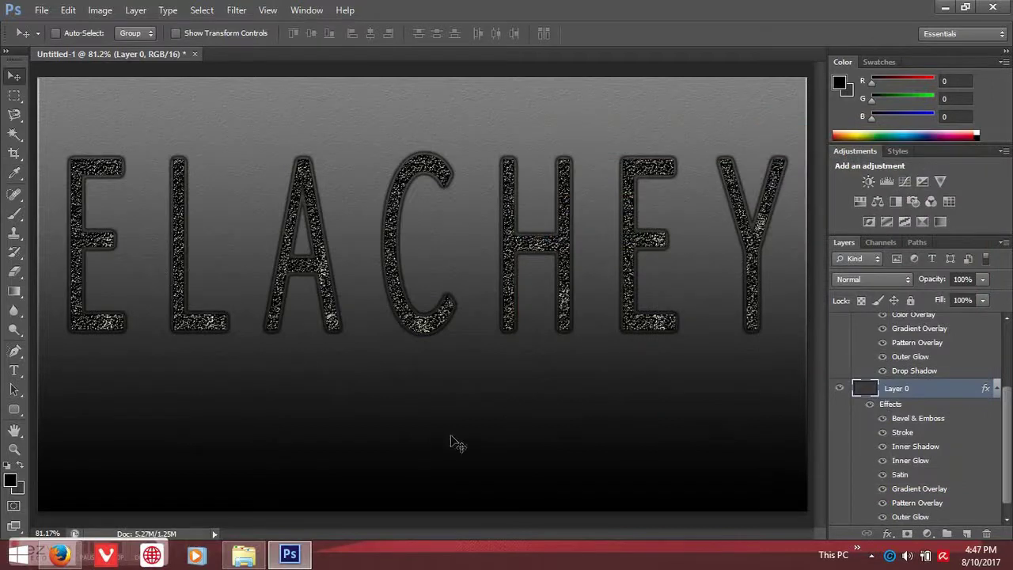
# Cancel an accidental background transform and select the ELACHEY text layer.
pyautogui.hotkey('ctrl', 't')
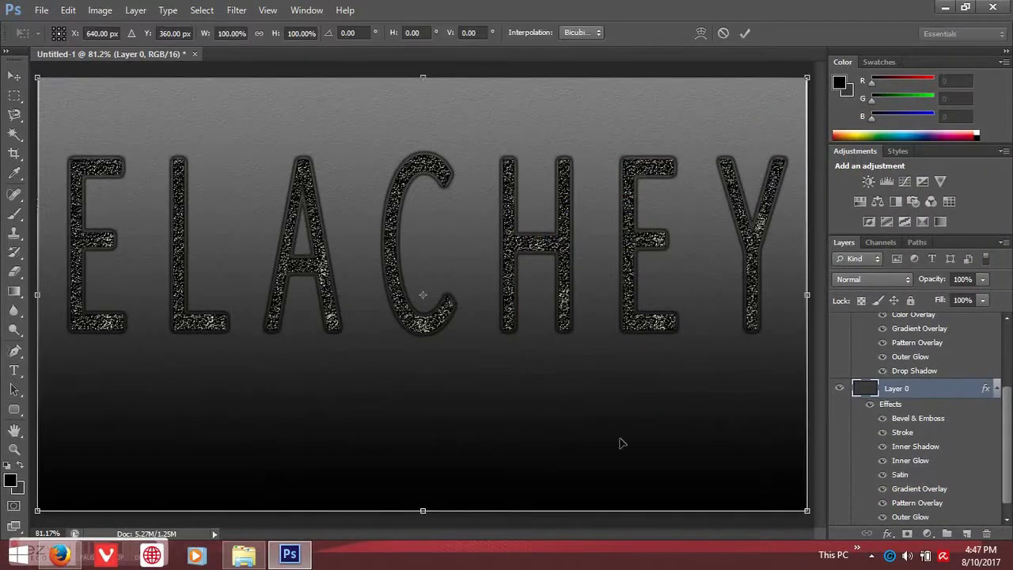
pyautogui.click(744, 33)
pyautogui.moveTo(1008, 437); pyautogui.dragTo(1007, 352)
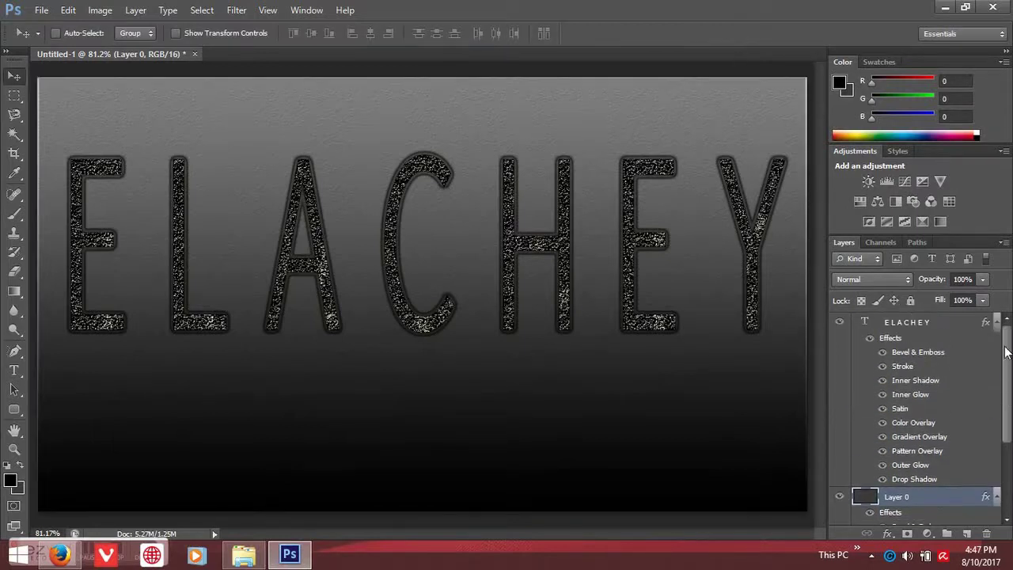
pyautogui.click(919, 335)
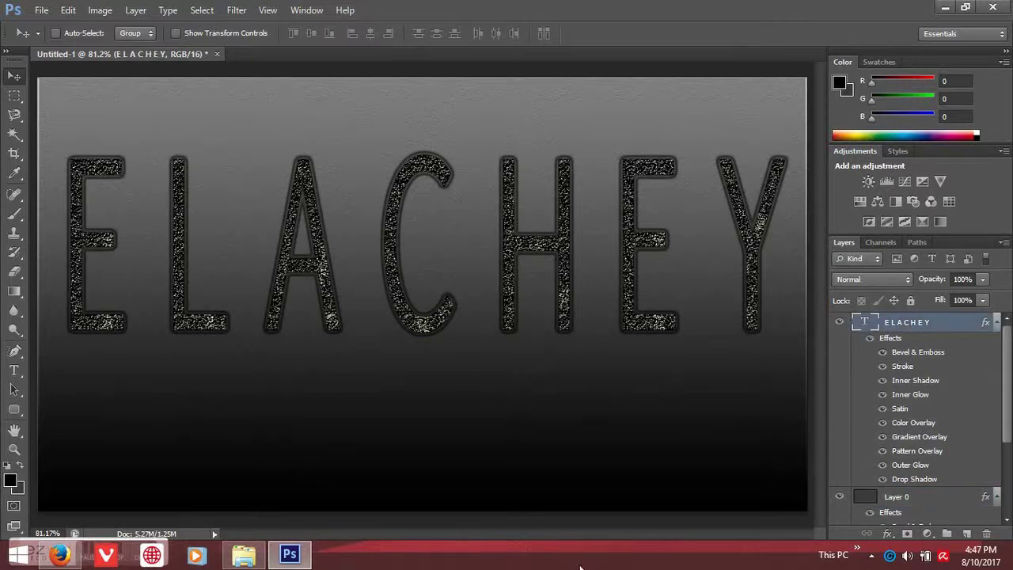
# Scale the ELACHEY text to about 83.6% around its centre, nudge it up, and apply.
pyautogui.hotkey('ctrl', 't')
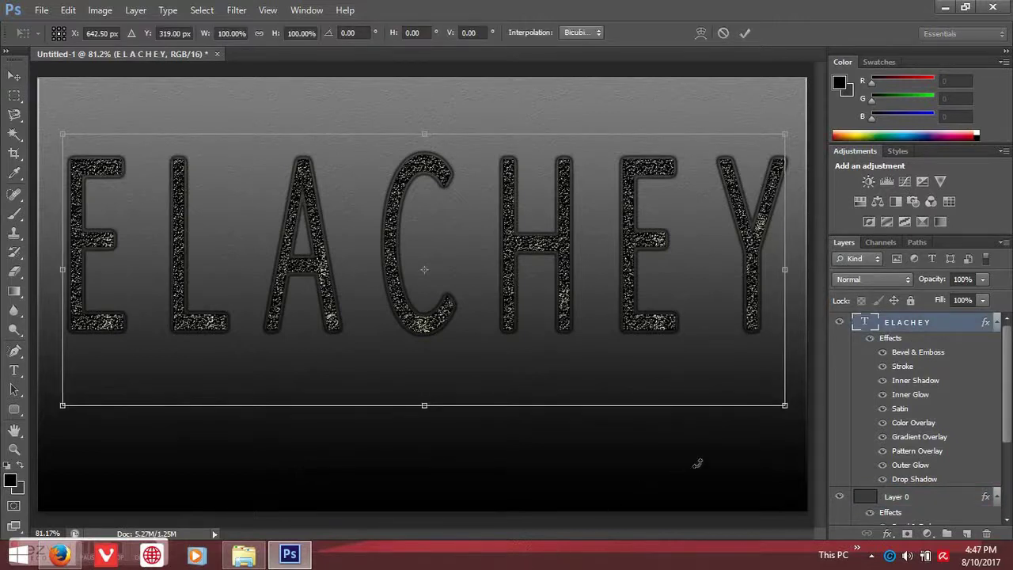
pyautogui.moveTo(784, 406); pyautogui.dragTo(747, 401)
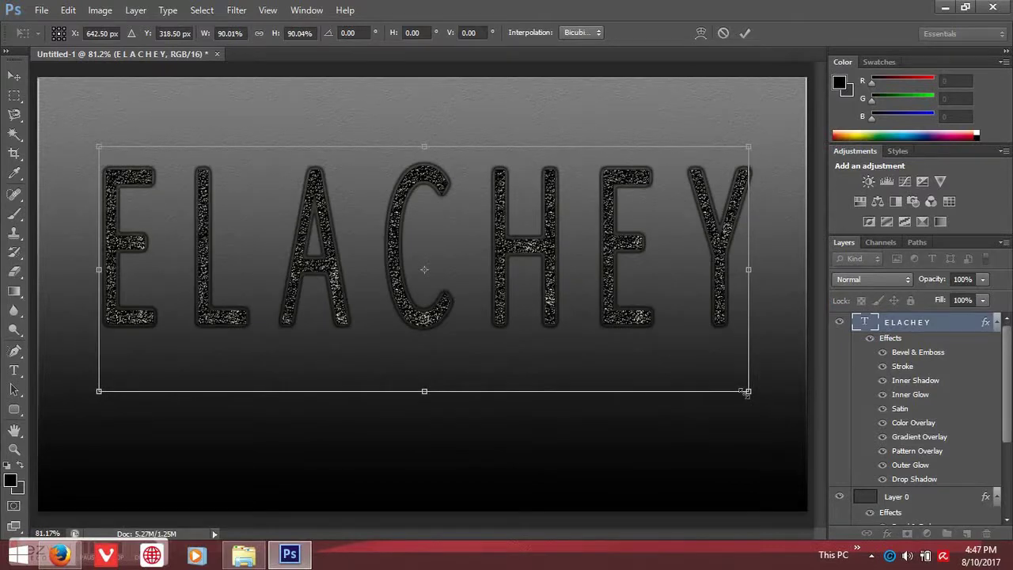
pyautogui.moveTo(747, 393); pyautogui.dragTo(725, 384)
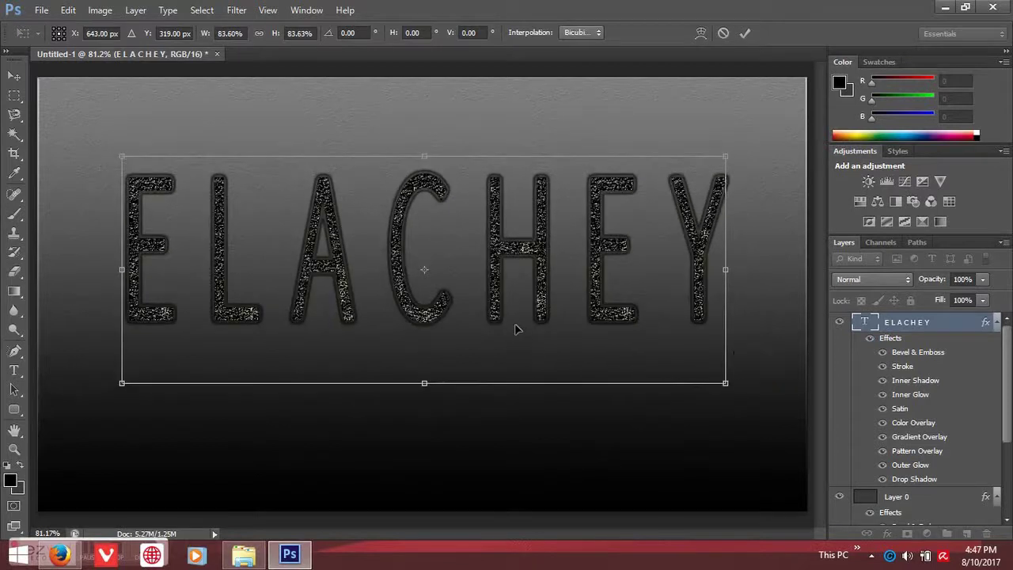
pyautogui.moveTo(518, 333); pyautogui.dragTo(516, 325)
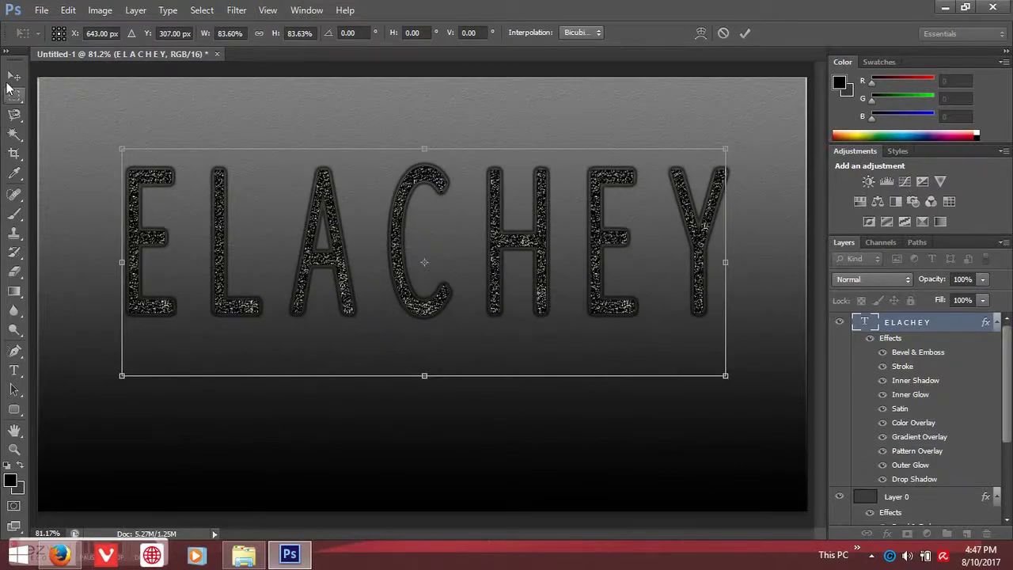
pyautogui.click(13, 75)
pyautogui.click(443, 211)
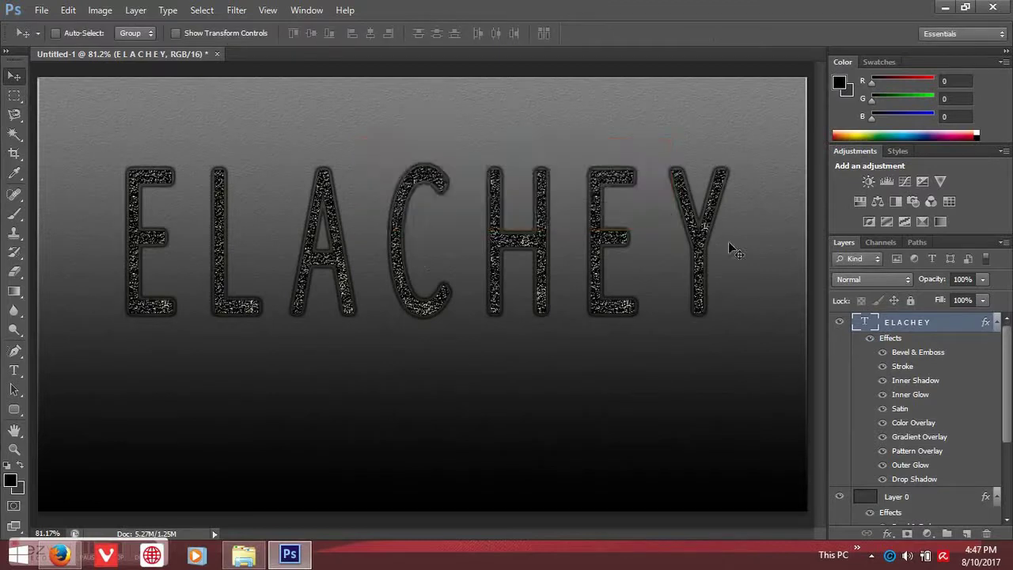
# Duplicate the ELACHEY text layer to create an ELACHEY copy layer.
pyautogui.rightClick(938, 320)
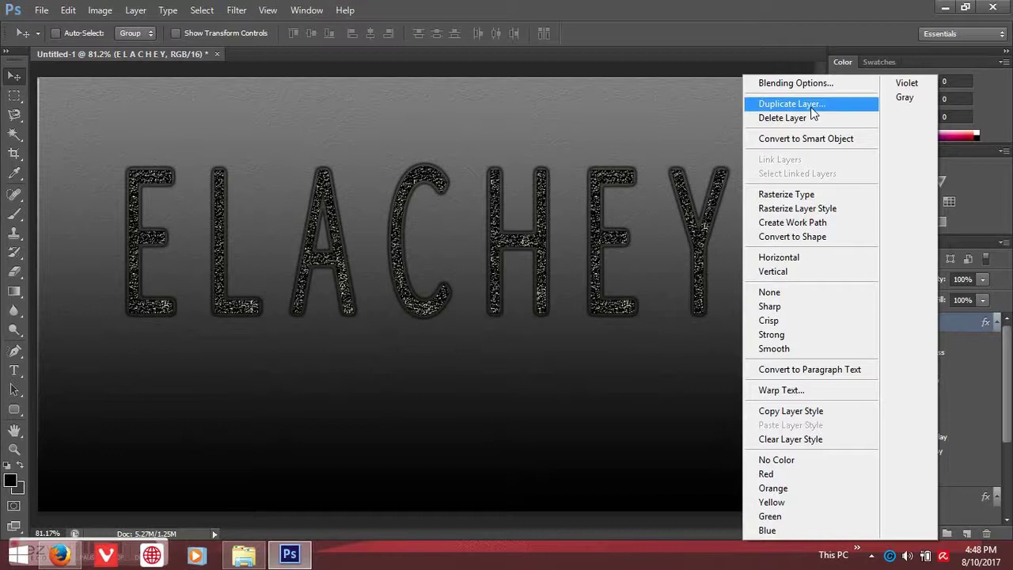
pyautogui.click(791, 104)
pyautogui.click(865, 402)
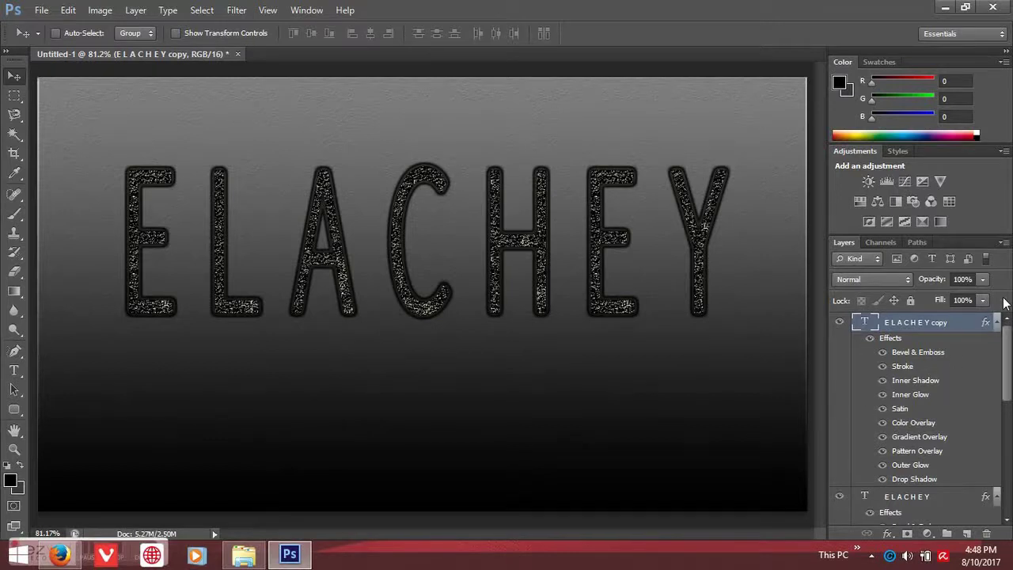
# Try Soft Light and then Overlay blending on the ELACHEY copy layer.
pyautogui.click(983, 281)
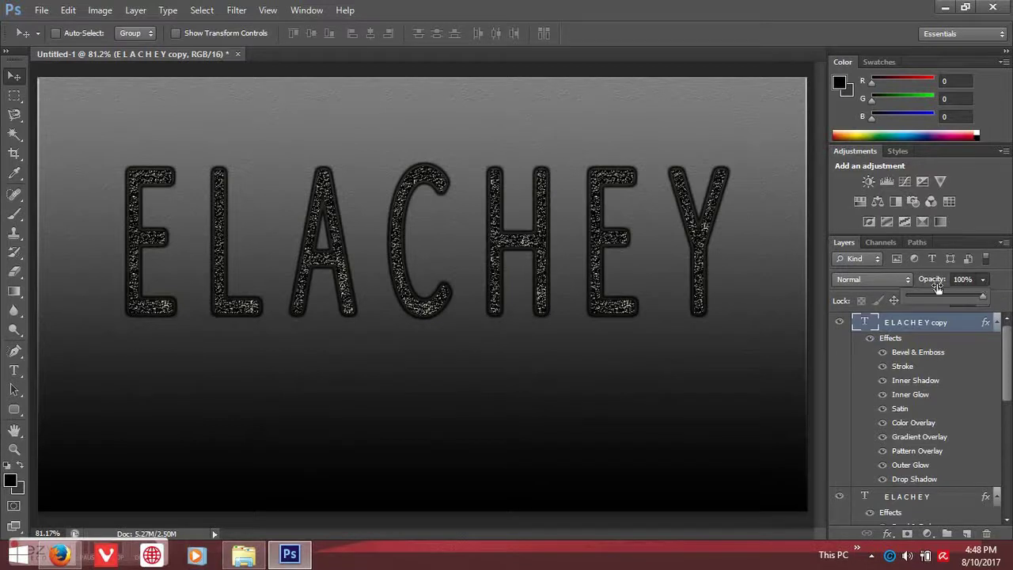
pyautogui.click(887, 280)
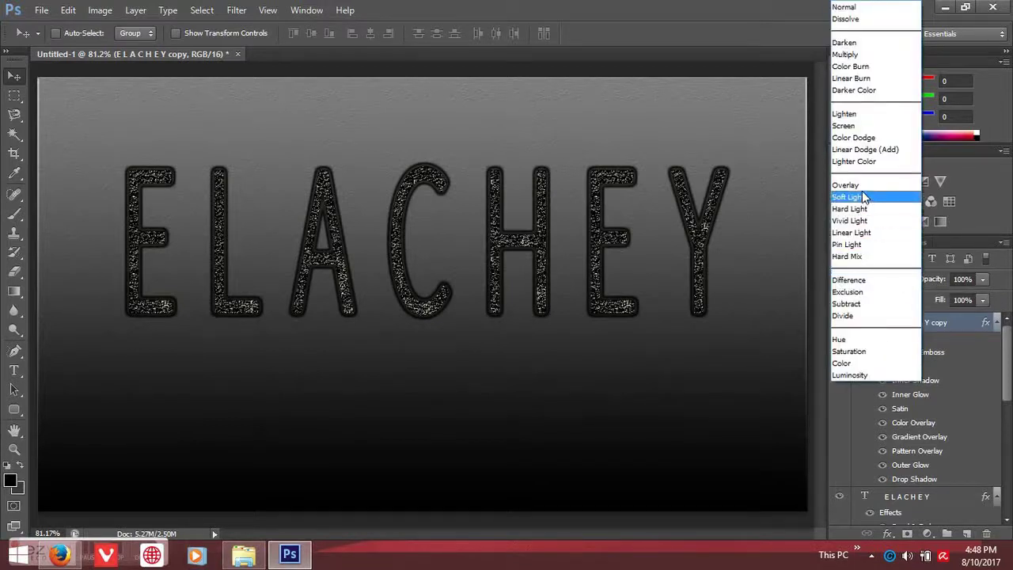
pyautogui.click(864, 197)
pyautogui.click(884, 280)
pyautogui.click(856, 187)
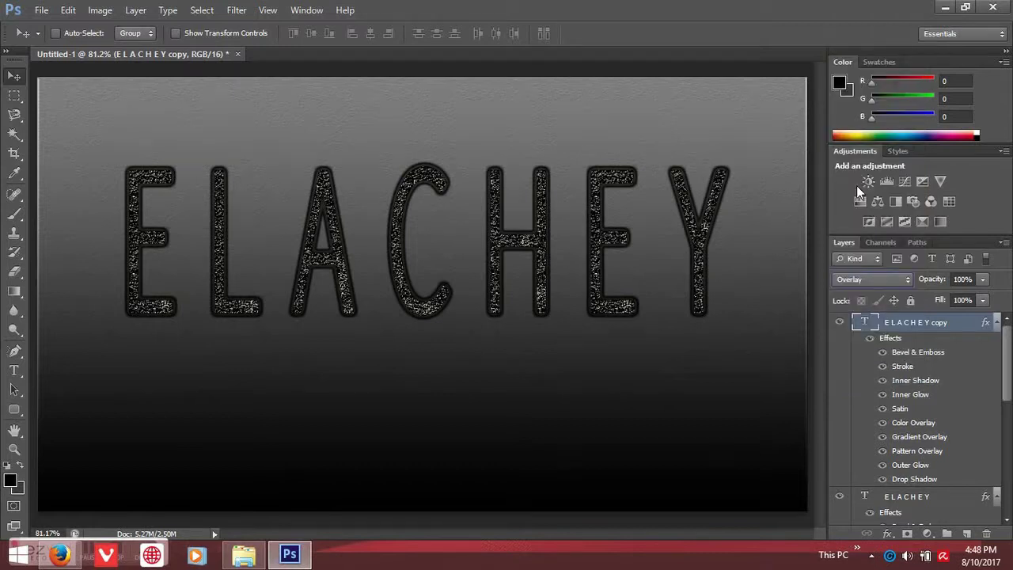
# Set the ELACHEY copy layer's opacity to 19%.
pyautogui.click(982, 280)
pyautogui.moveTo(946, 298); pyautogui.dragTo(944, 298)
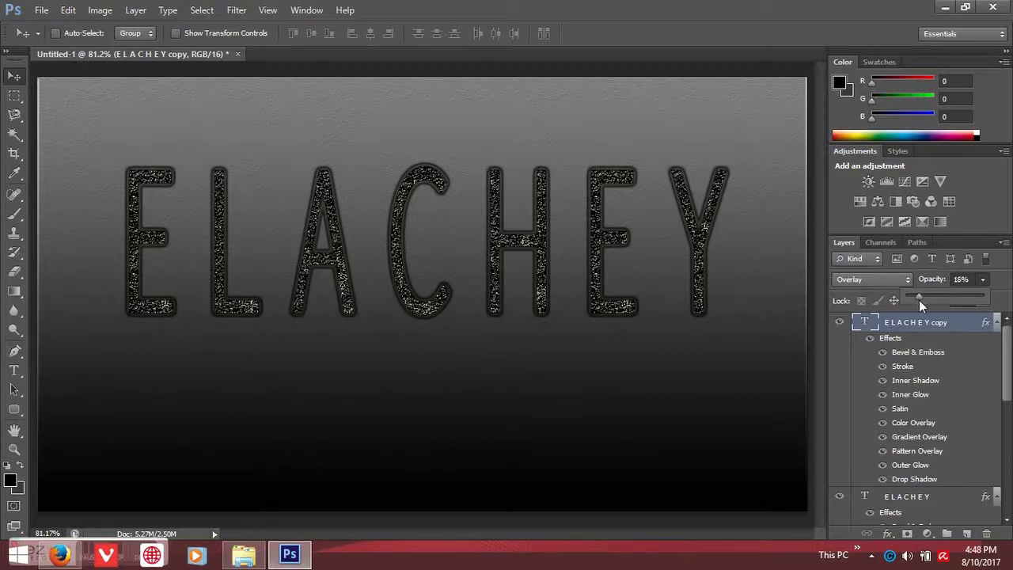
pyautogui.moveTo(918, 302); pyautogui.dragTo(922, 305)
pyautogui.click(996, 311)
# Try Multiply, then settle on Hard Light blending for the copy layer.
pyautogui.click(892, 277)
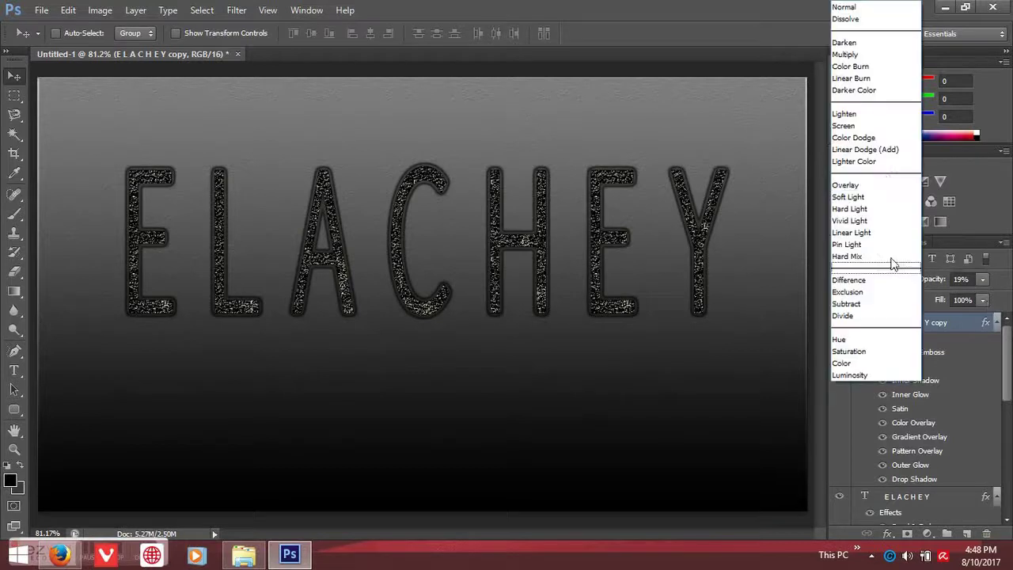
pyautogui.click(841, 55)
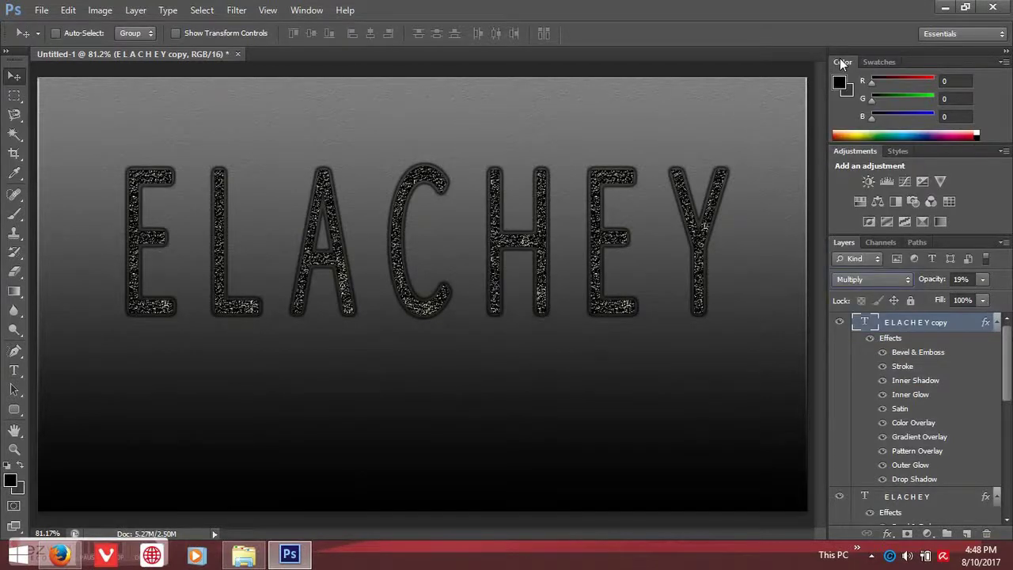
pyautogui.click(879, 279)
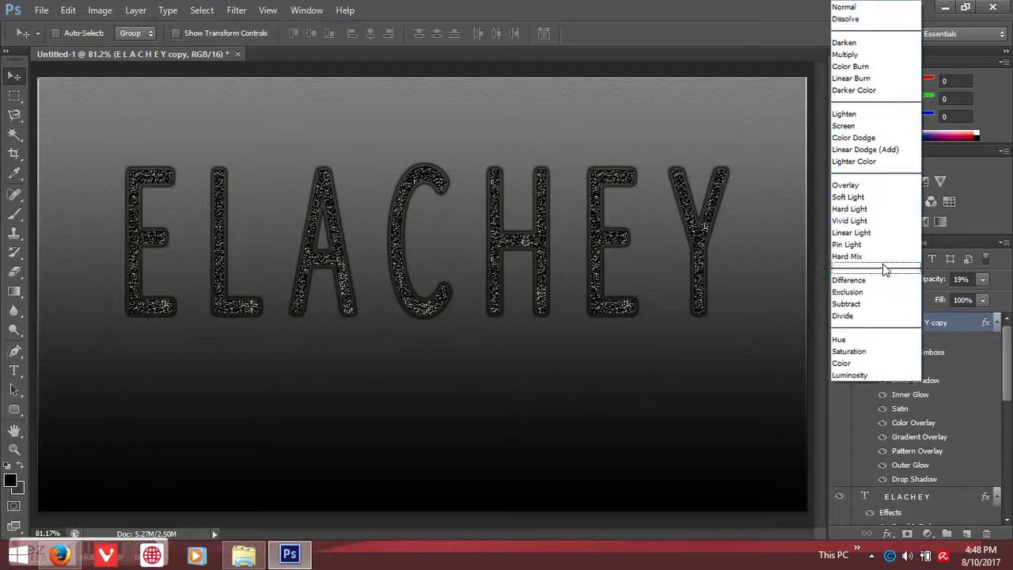
pyautogui.click(862, 209)
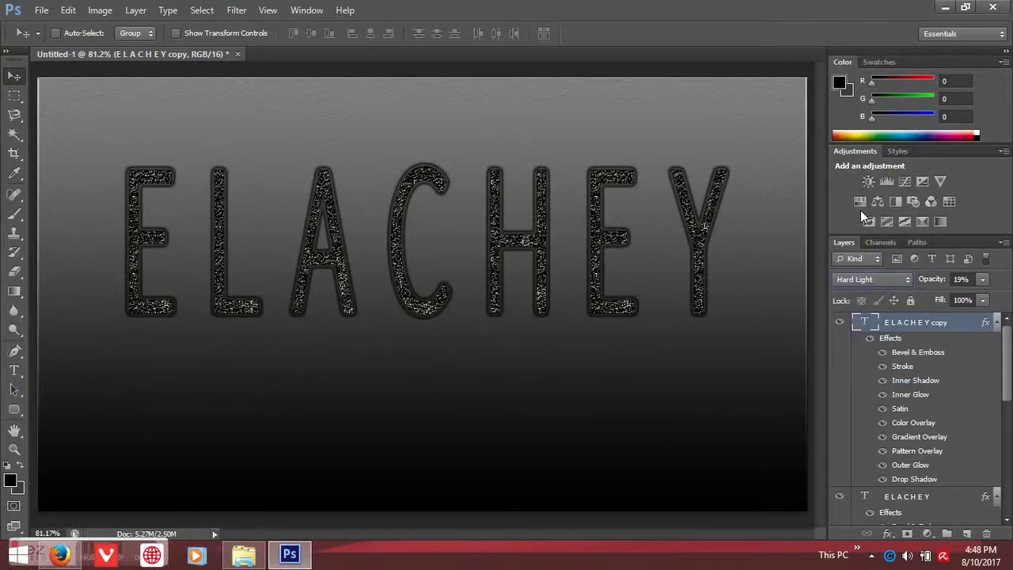